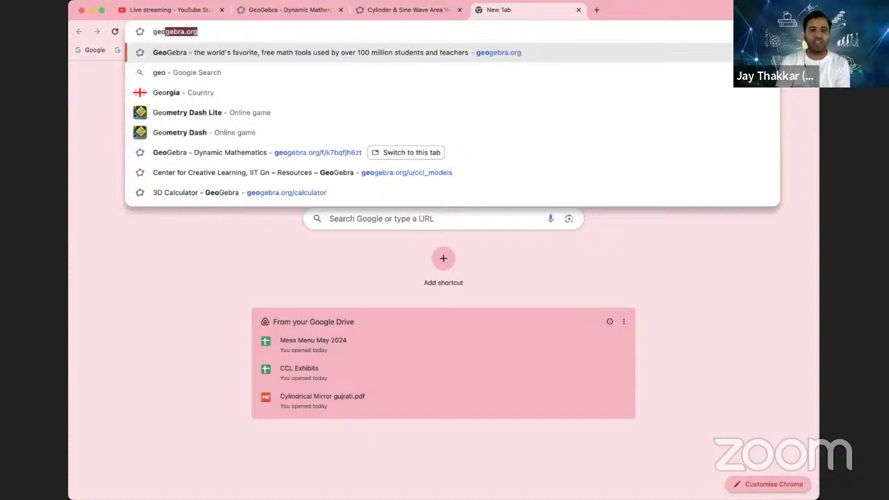
Step: Open geogebra.org and look through the folders and activities on the signed-in account's profile page
{"action": "key", "text": "Return"}
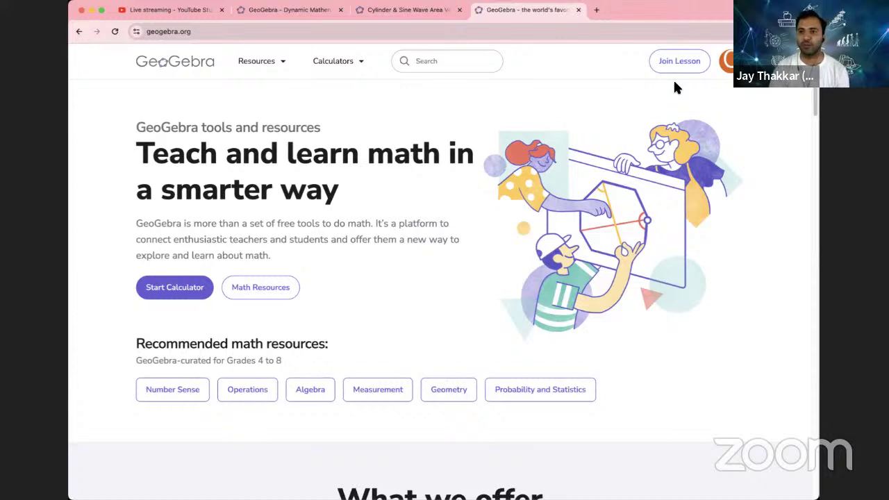
{"action": "left_click", "coordinate": [729, 62]}
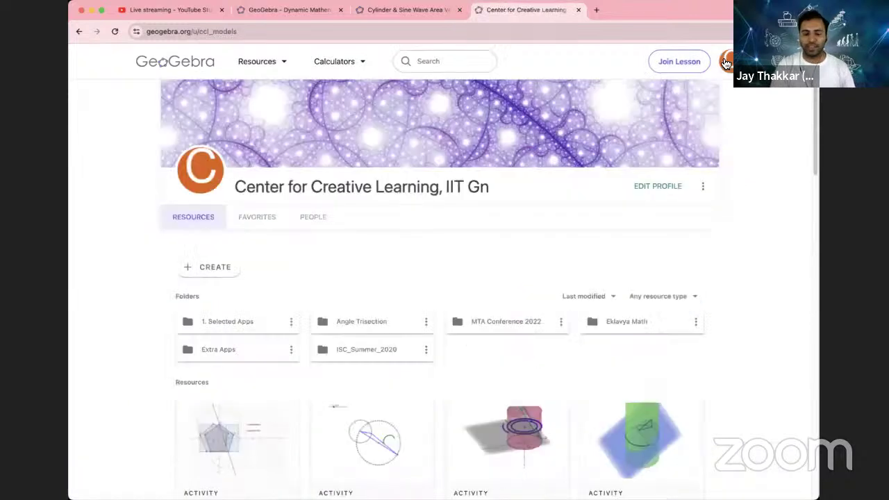
{"action": "scroll", "coordinate": [459, 290], "scroll_direction": "down", "scroll_amount": 3}
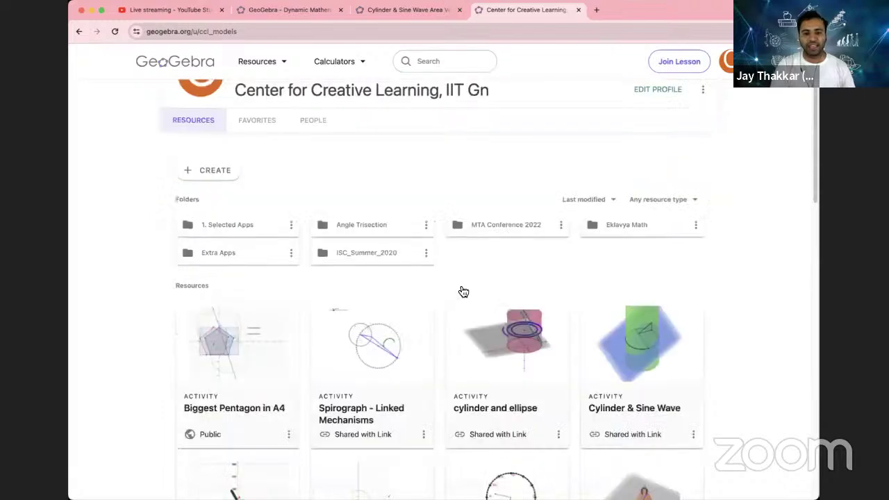
{"action": "scroll", "coordinate": [461, 291], "scroll_direction": "down", "scroll_amount": 4}
{"action": "scroll", "coordinate": [465, 292], "scroll_direction": "down", "scroll_amount": 3}
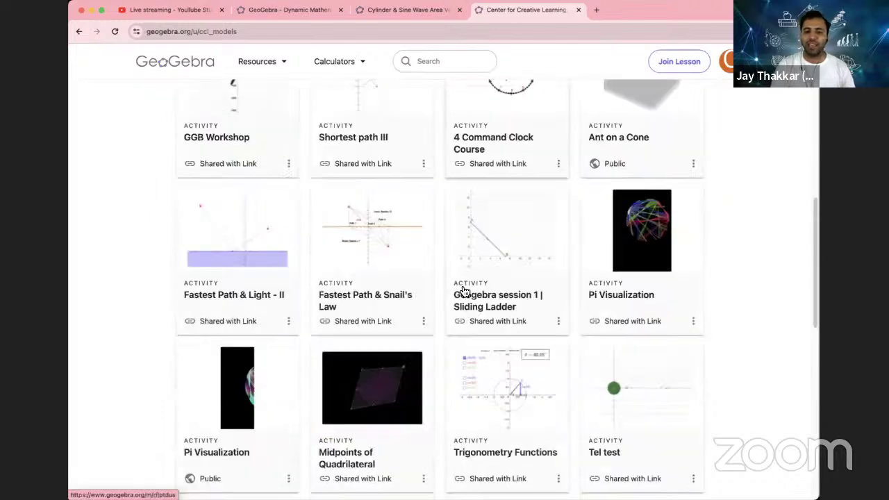
{"action": "scroll", "coordinate": [465, 290], "scroll_direction": "down", "scroll_amount": 5}
{"action": "scroll", "coordinate": [441, 295], "scroll_direction": "down", "scroll_amount": 1}
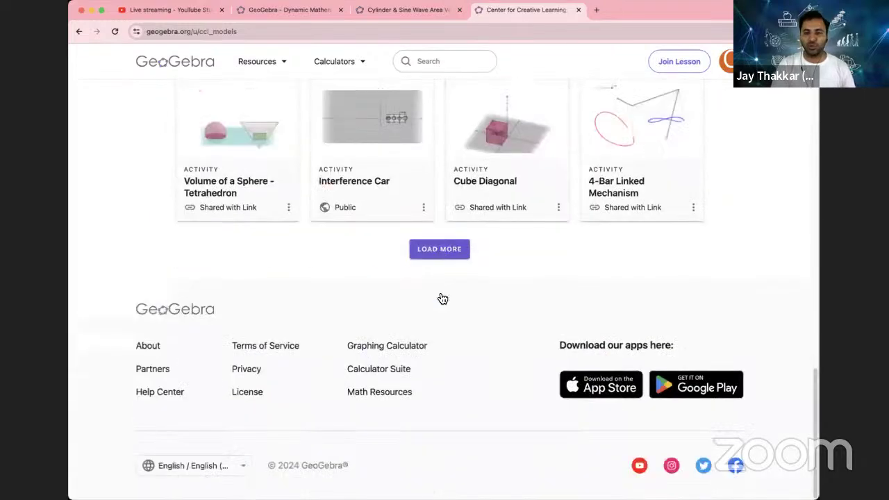
{"action": "scroll", "coordinate": [443, 299], "scroll_direction": "up", "scroll_amount": 8}
{"action": "scroll", "coordinate": [443, 299], "scroll_direction": "up", "scroll_amount": 10}
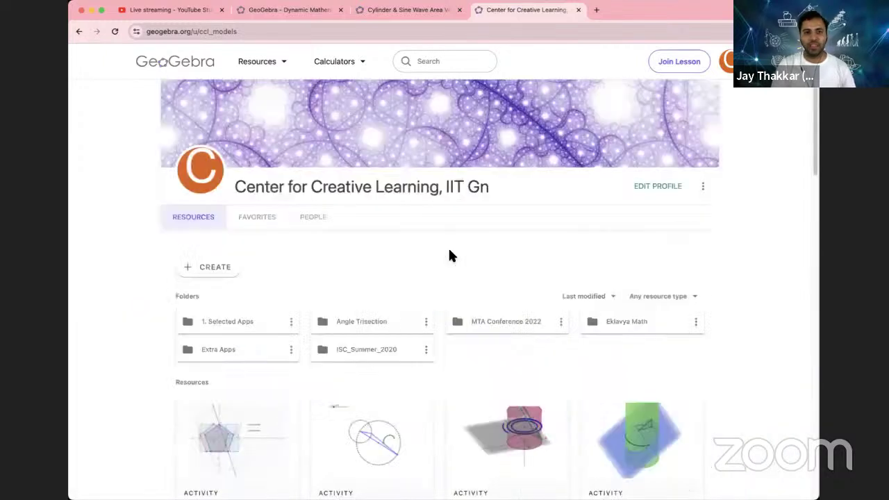
Step: Return to the GeoGebra home page, start the calculator and set its mode to 3D Calculator
{"action": "left_click", "coordinate": [162, 57]}
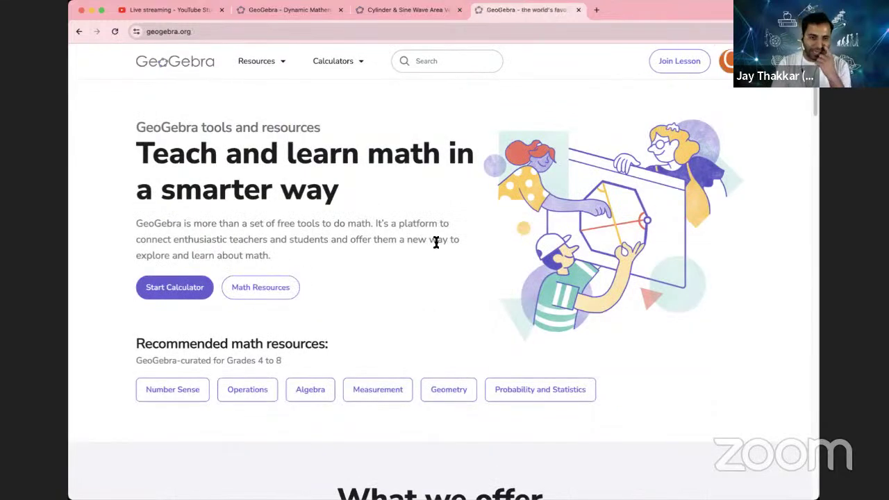
{"action": "left_click", "coordinate": [164, 288]}
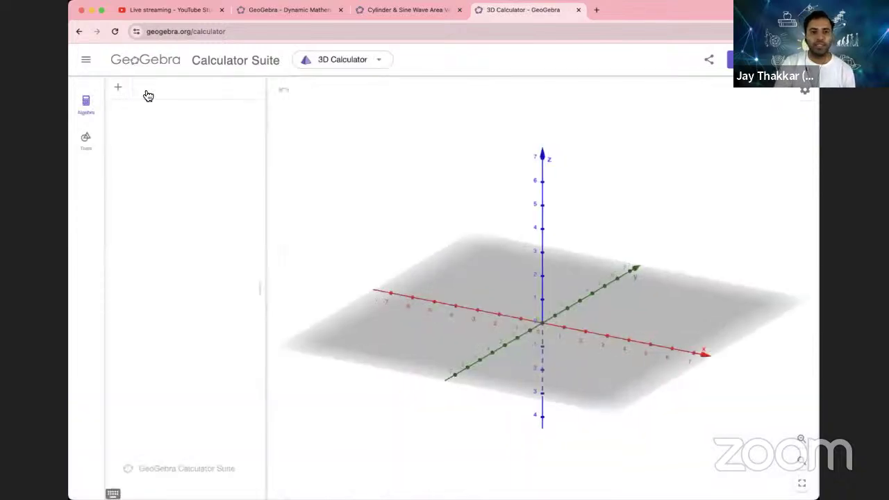
{"action": "left_click", "coordinate": [149, 99]}
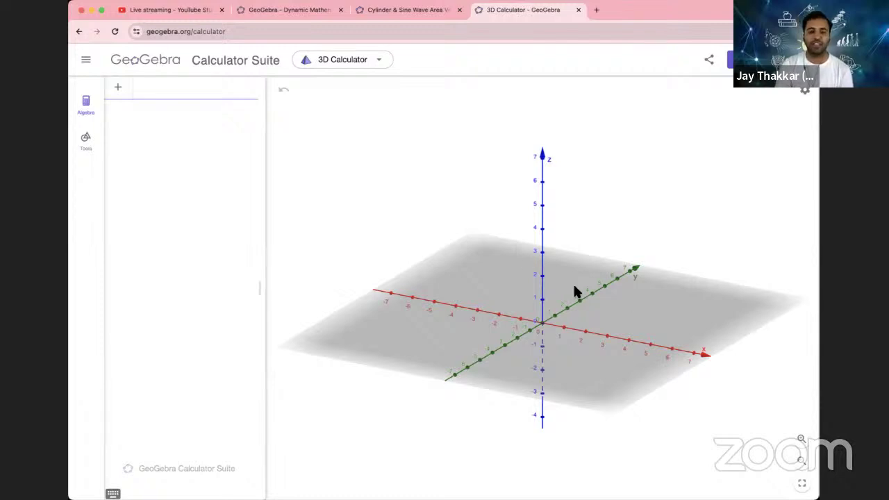
{"action": "left_click", "coordinate": [376, 64]}
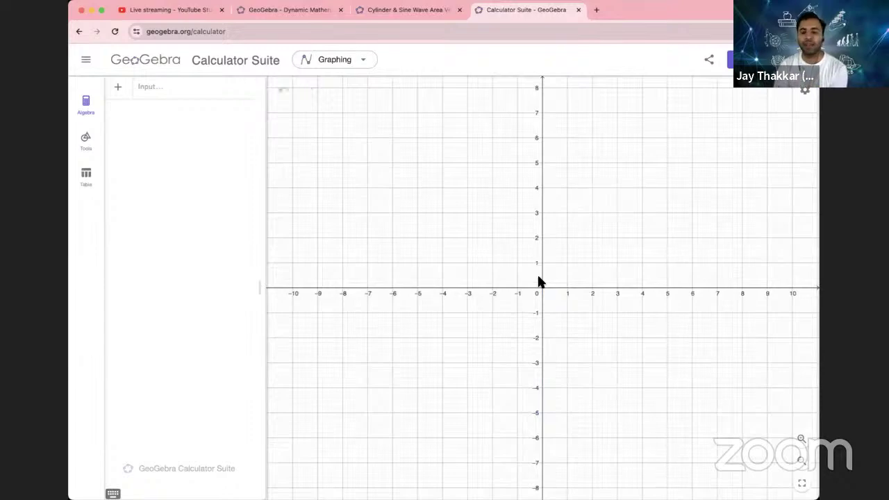
{"action": "left_click", "coordinate": [360, 64]}
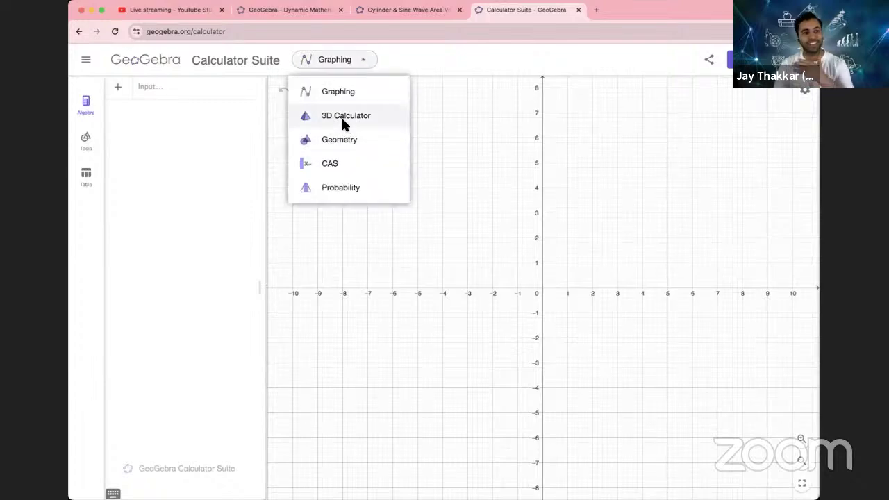
{"action": "left_click", "coordinate": [341, 116]}
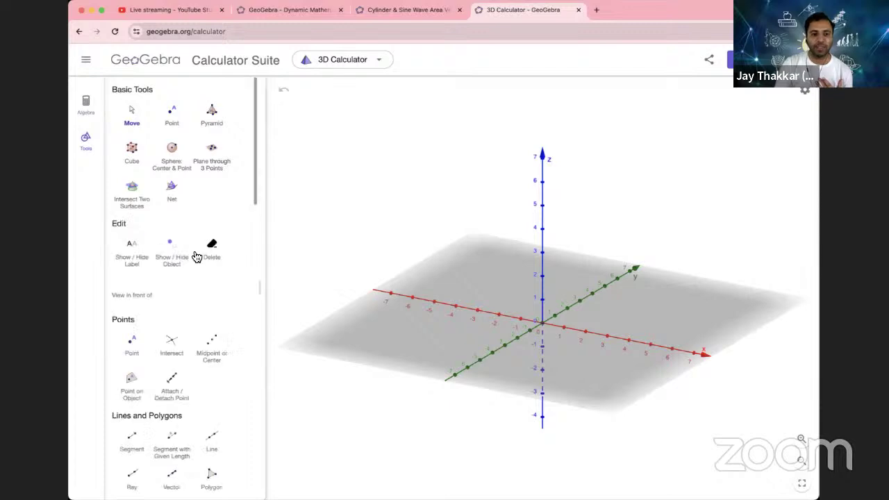
Step: Create a cylinder of radius 1 along the z-axis from the origin to (0, 0, 1) with the Cylinder tool
{"action": "scroll", "coordinate": [194, 253], "scroll_direction": "down", "scroll_amount": 1}
{"action": "scroll", "coordinate": [195, 255], "scroll_direction": "down", "scroll_amount": 5}
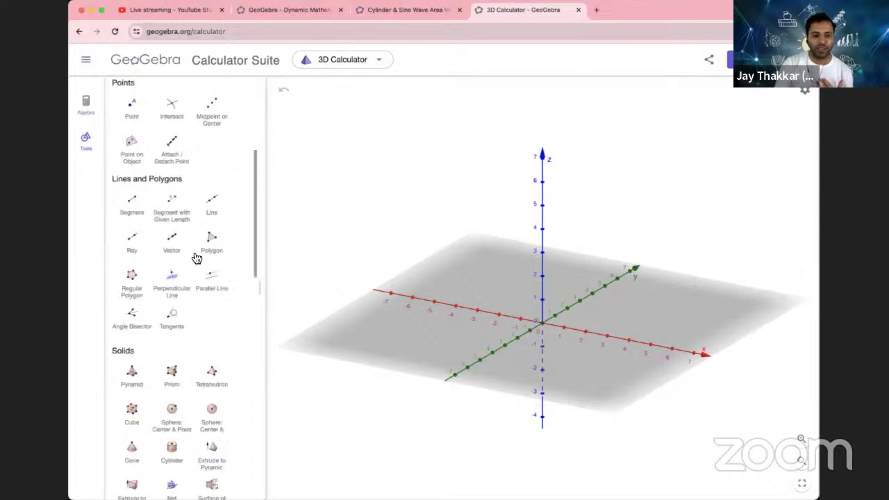
{"action": "scroll", "coordinate": [197, 258], "scroll_direction": "down", "scroll_amount": 3}
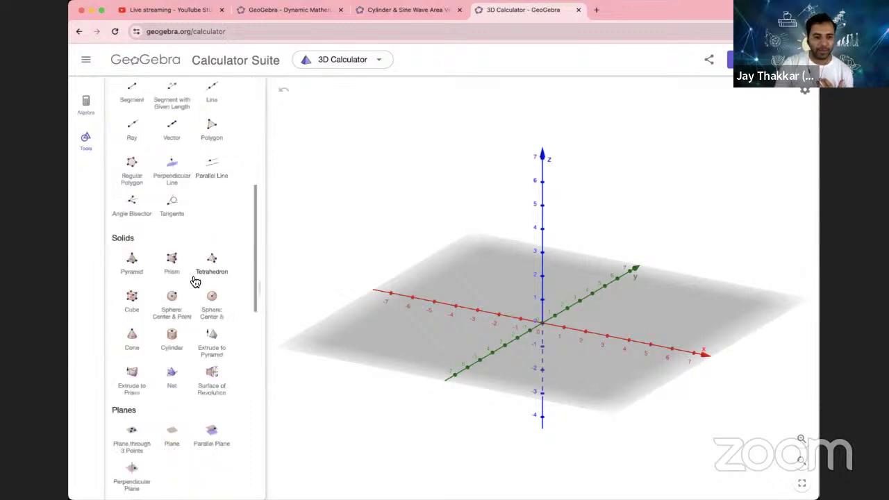
{"action": "left_click", "coordinate": [176, 338]}
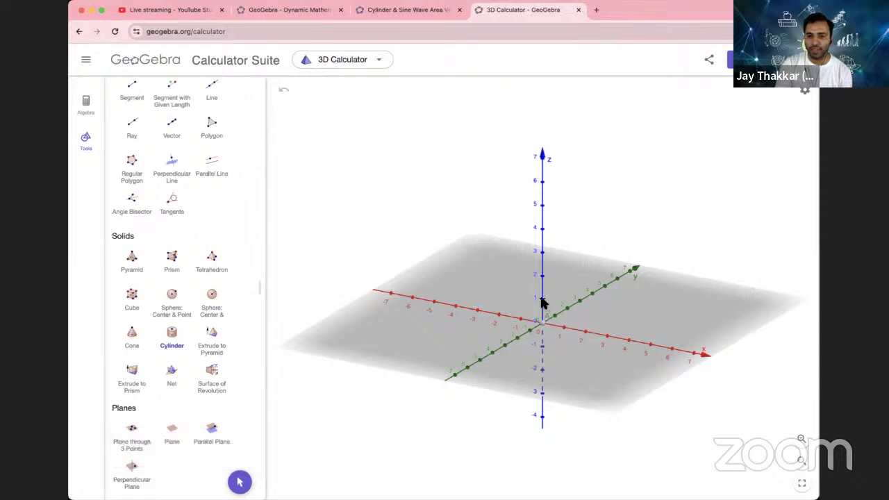
{"action": "left_click", "coordinate": [542, 302]}
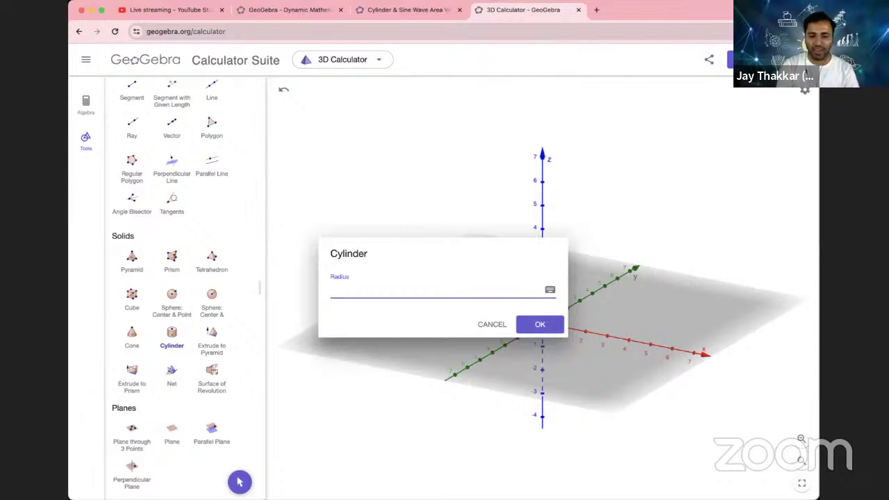
{"action": "type", "text": "1"}
{"action": "key", "text": "Return"}
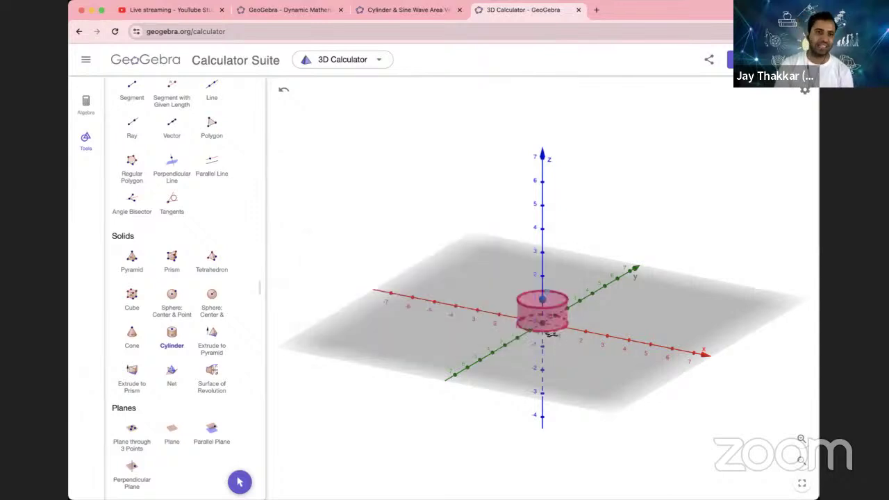
{"action": "scroll", "coordinate": [185, 288], "scroll_direction": "up", "scroll_amount": 5}
{"action": "scroll", "coordinate": [171, 253], "scroll_direction": "up", "scroll_amount": 1}
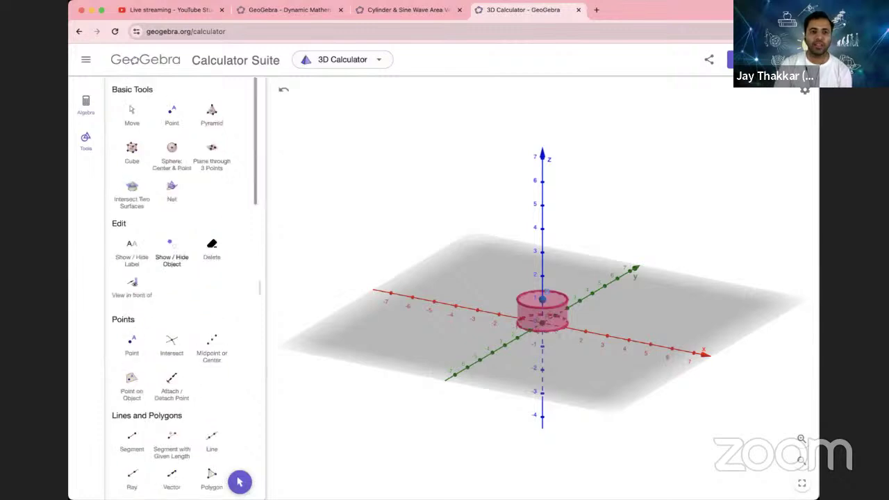
{"action": "key", "text": "Escape"}
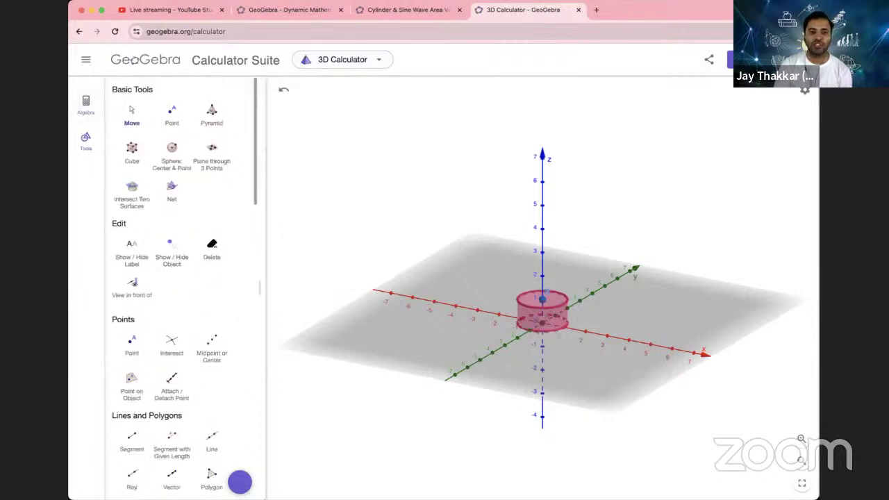
Step: Delete the cylinder and its two defining points A and B from the construction
{"action": "left_click", "coordinate": [85, 105]}
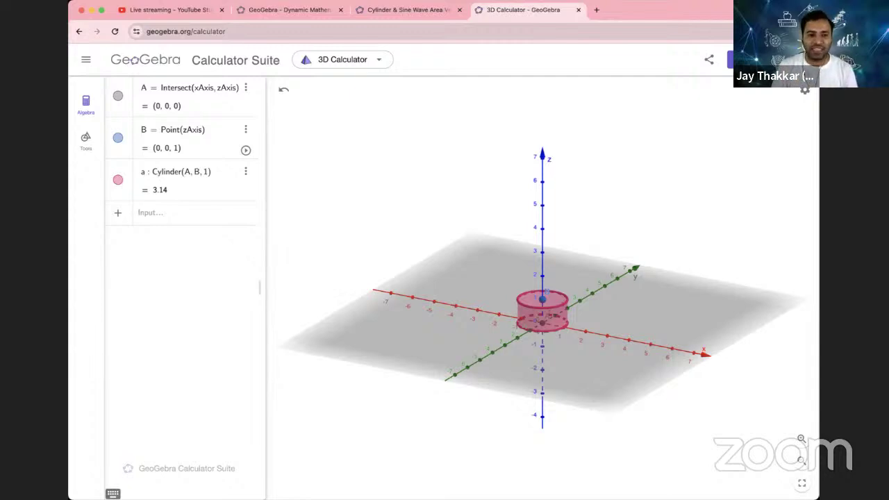
{"action": "left_click", "coordinate": [188, 213]}
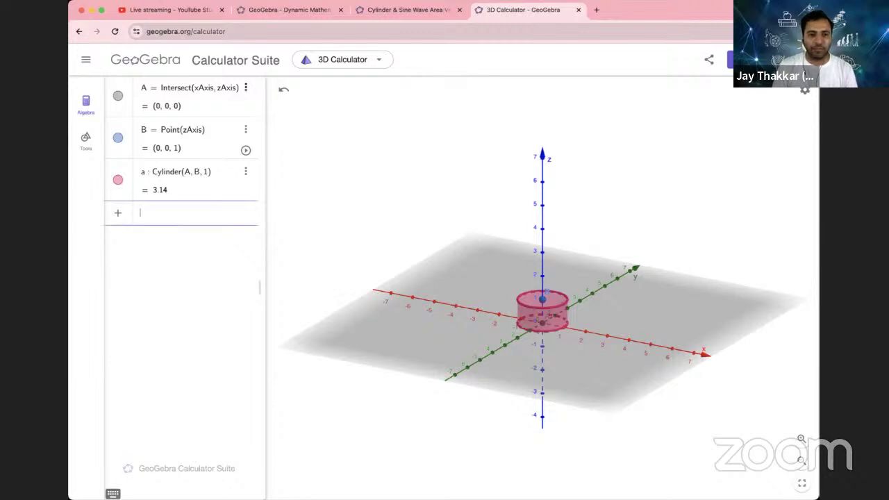
{"action": "left_click", "coordinate": [245, 87]}
{"action": "left_click", "coordinate": [259, 121]}
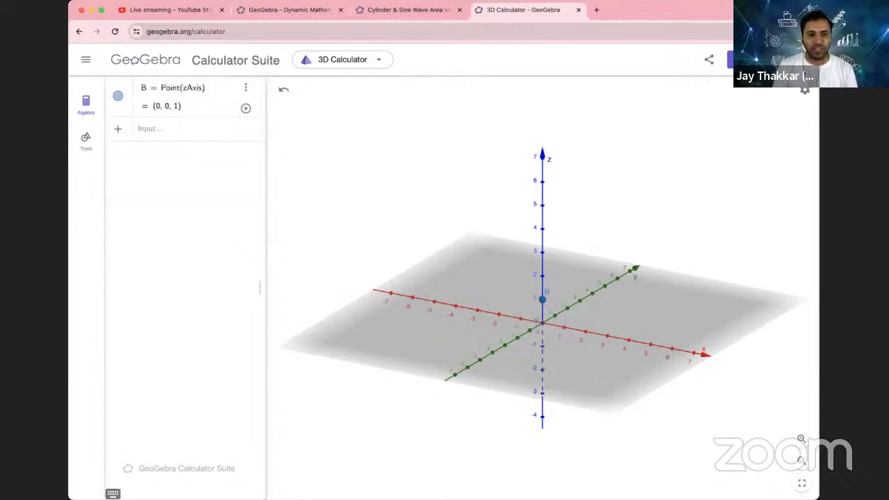
{"action": "left_click", "coordinate": [246, 87]}
{"action": "left_click", "coordinate": [259, 121]}
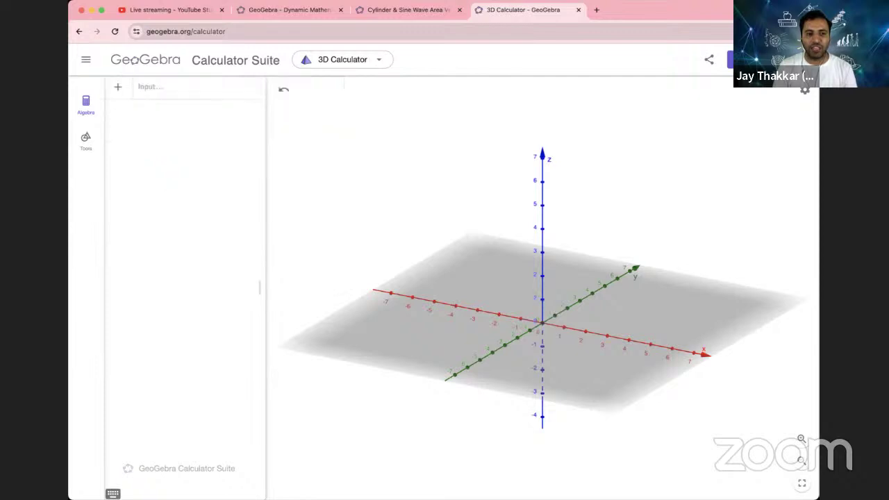
Step: Begin a Cylinder command in the algebra input using the Point, Point, Radius form
{"action": "left_click", "coordinate": [174, 87]}
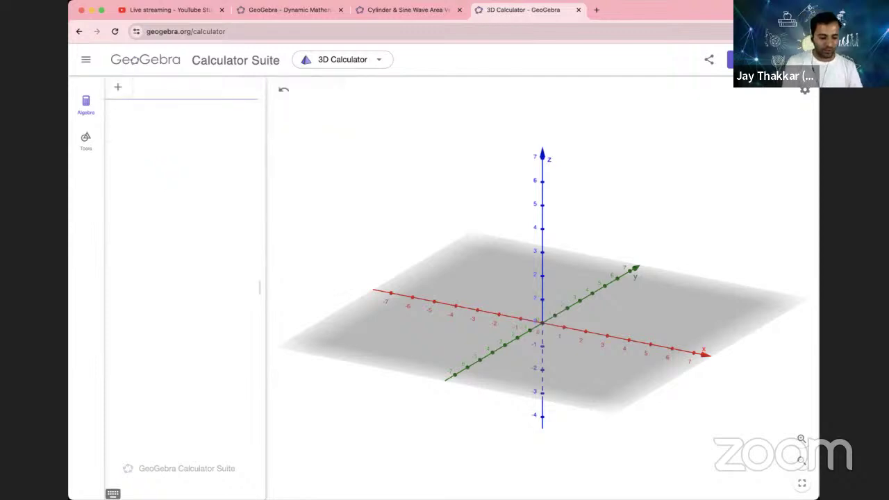
{"action": "type", "text": "cyli"}
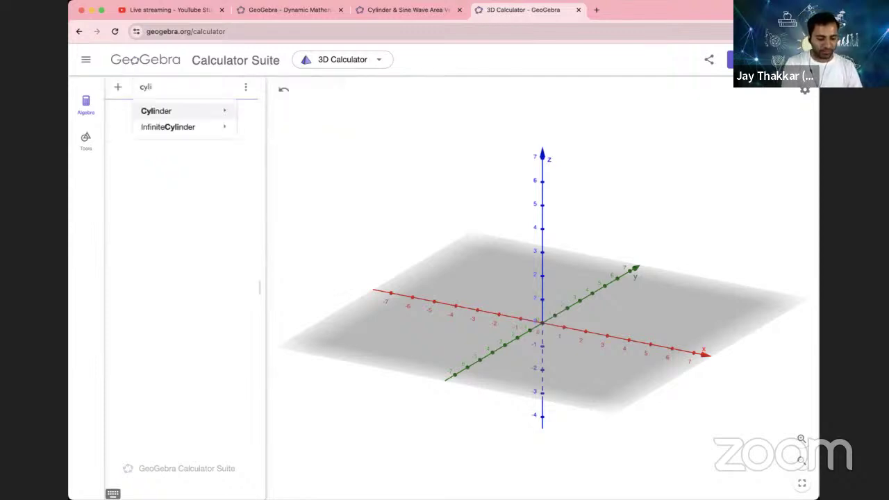
{"action": "type", "text": "nder"}
{"action": "key", "text": "Return"}
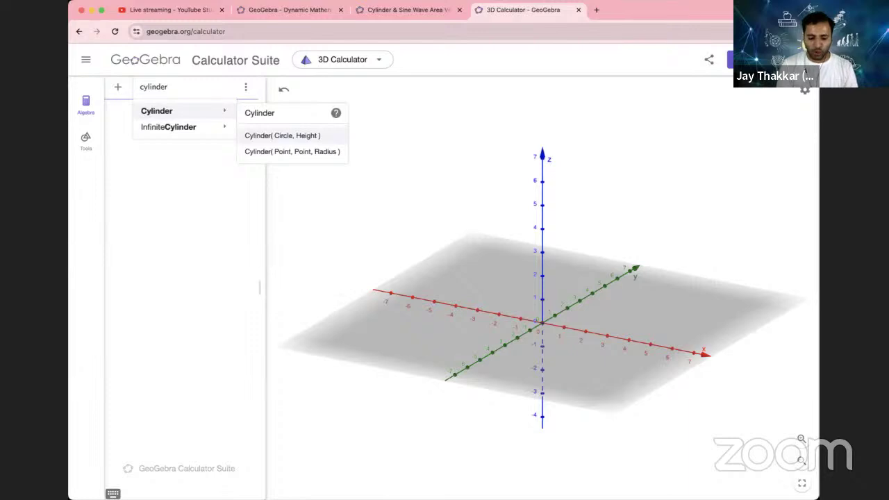
{"action": "key", "text": "Down"}
{"action": "key", "text": "Return"}
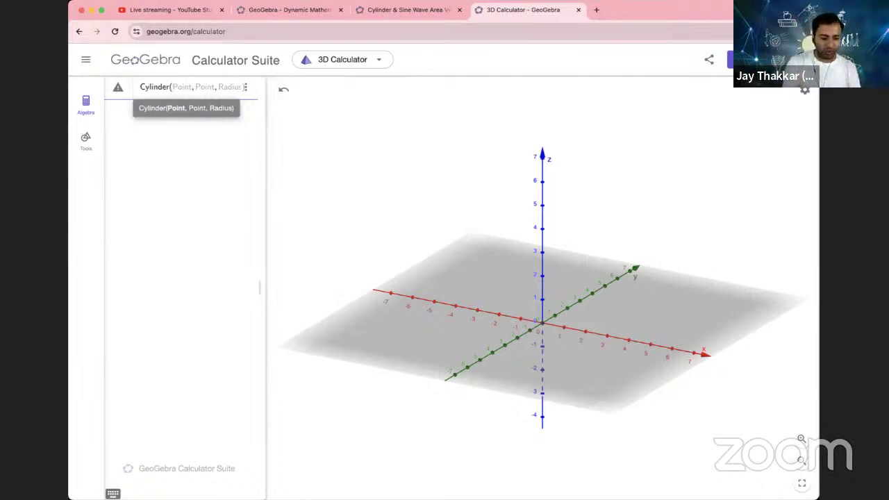
Step: Enter (0, 0, -1) as the first point of the Cylinder command
{"action": "type", "text": "("}
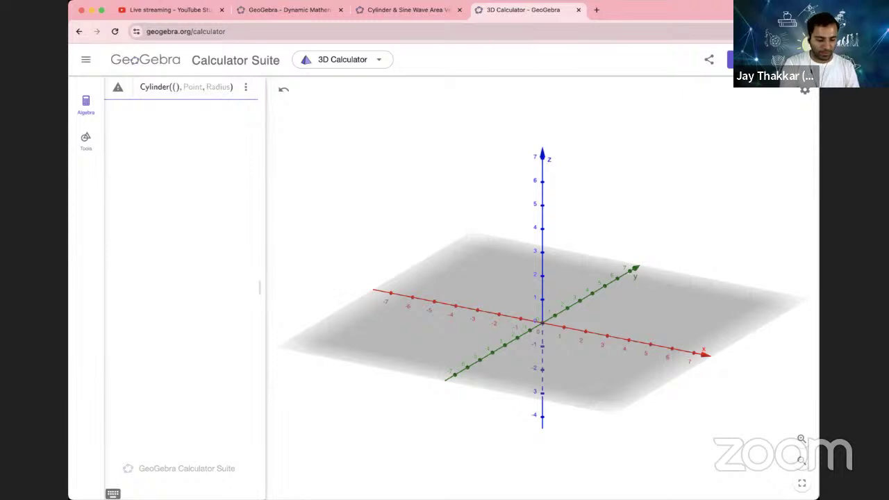
{"action": "type", "text": "-1"}
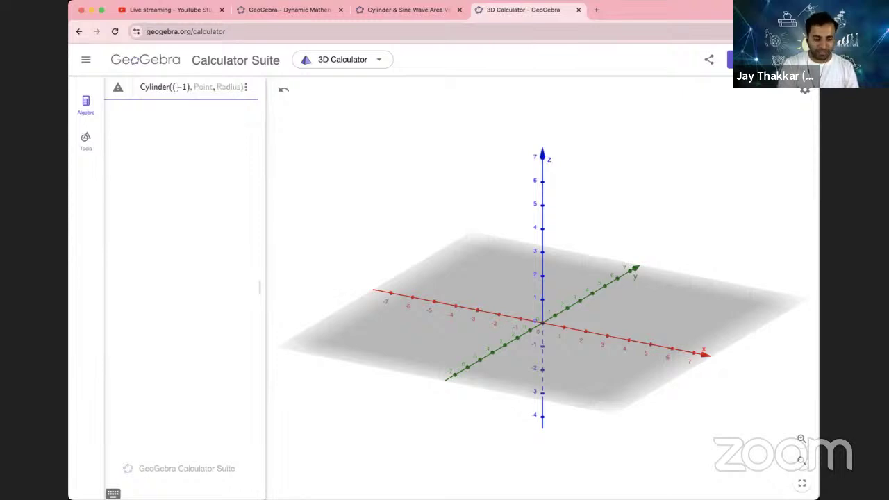
{"action": "key", "text": "BackSpace"}
{"action": "key", "text": "BackSpace"}
{"action": "type", "text": "0"}
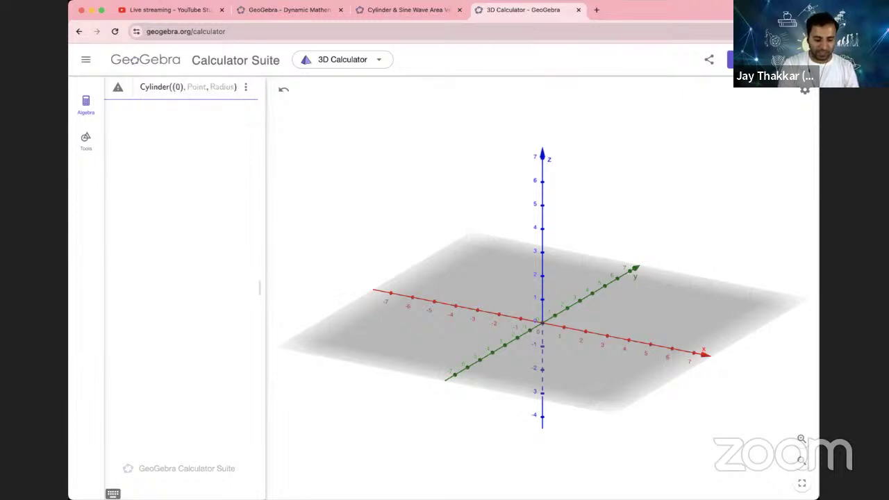
{"action": "type", "text": ",0"}
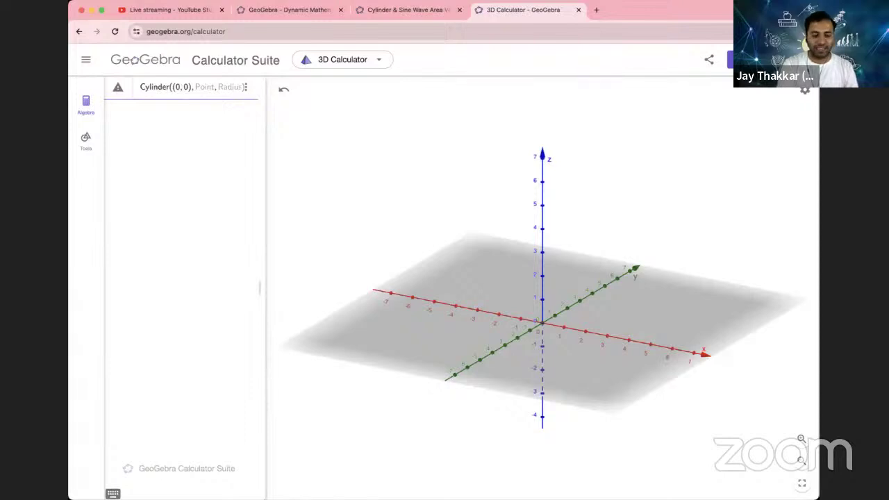
{"action": "type", "text": ","}
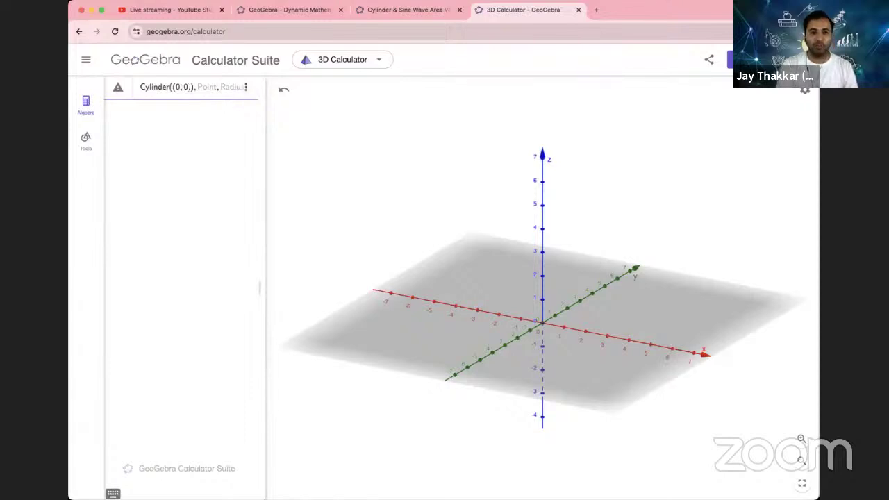
{"action": "type", "text": "-1"}
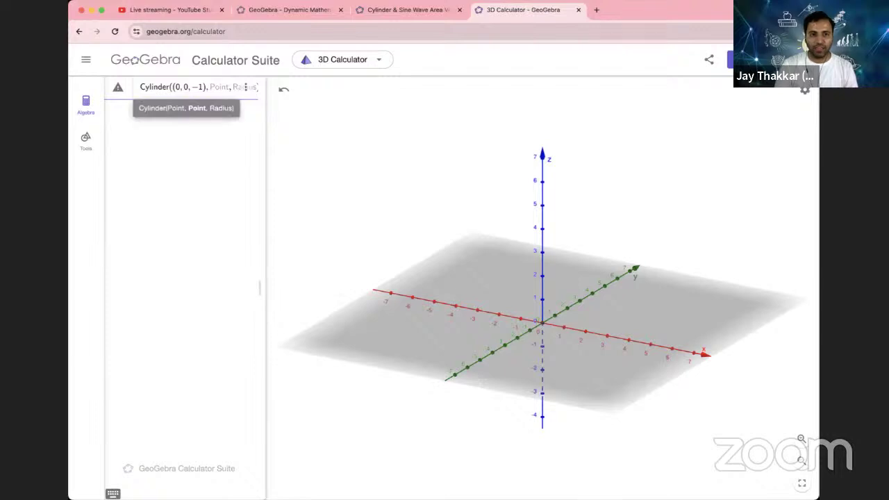
Step: Complete the Cylinder command with second point (0, 0, 1) and radius 1, and create the cylinder
{"action": "type", "text": "("}
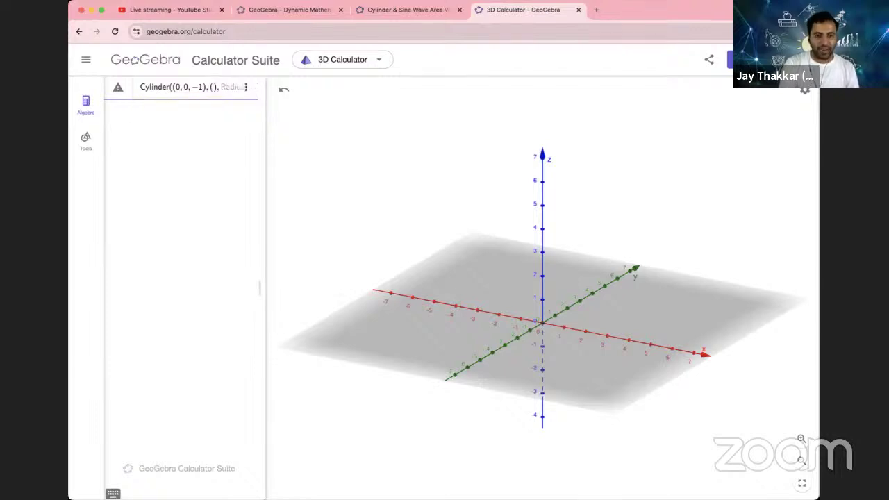
{"action": "type", "text": "0,0"}
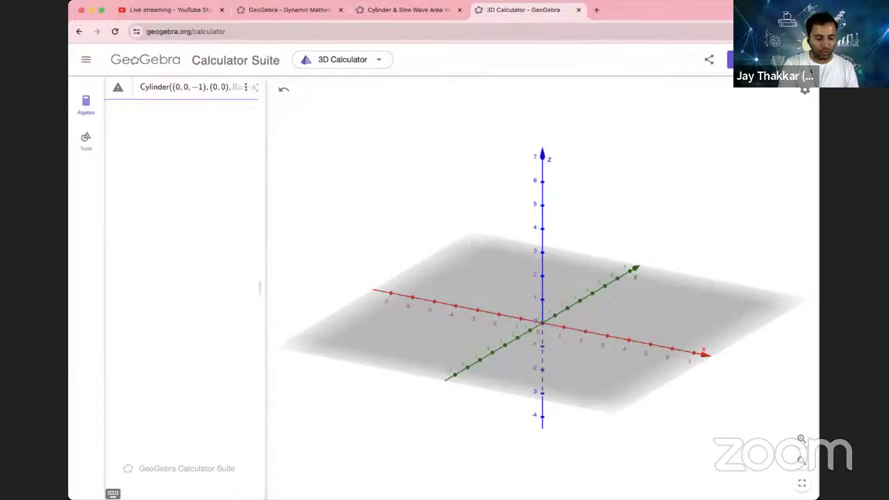
{"action": "type", "text": ",1"}
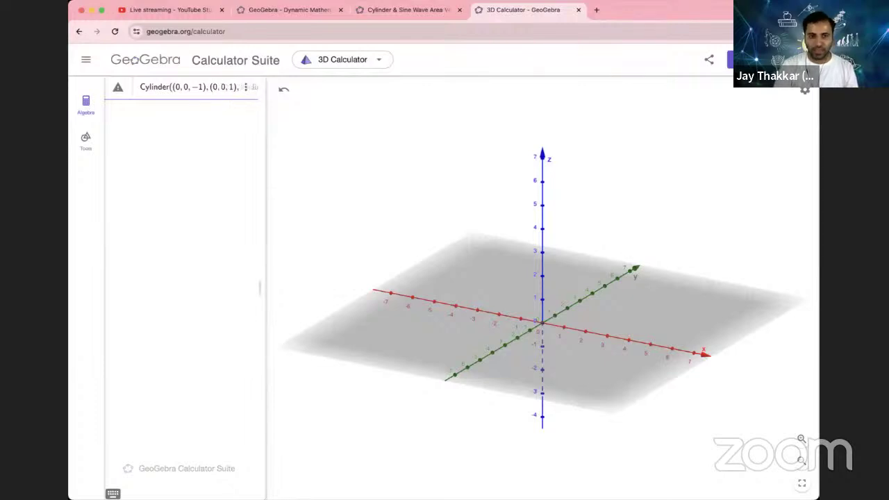
{"action": "key", "text": "Right"}
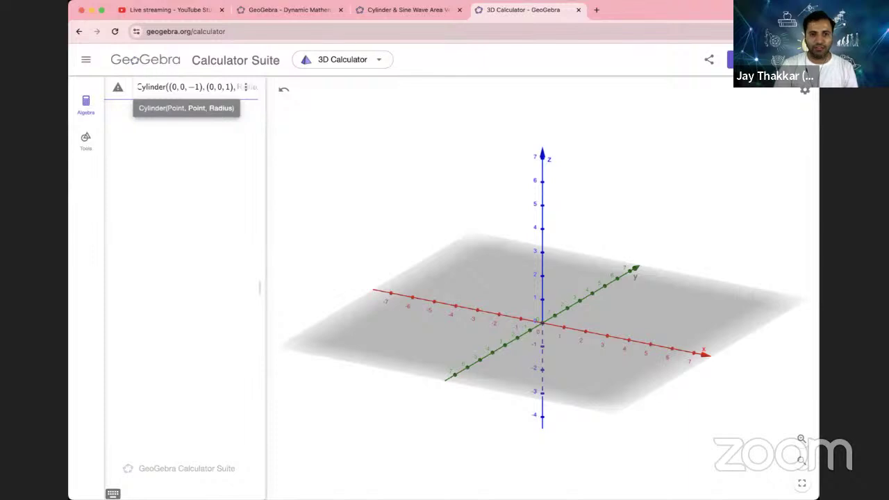
{"action": "type", "text": "1"}
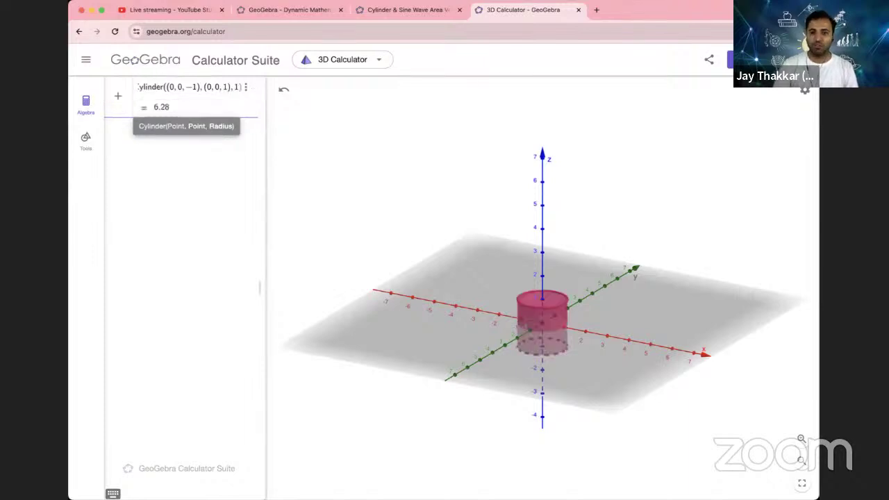
{"action": "key", "text": "Return"}
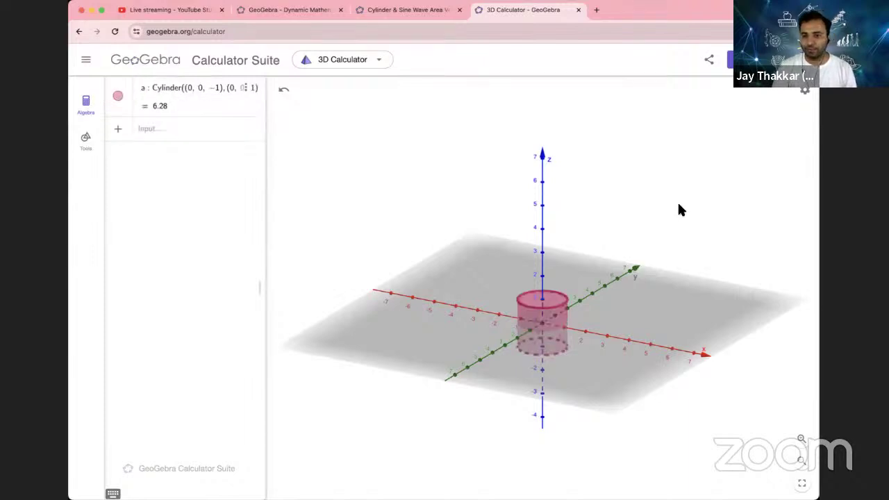
Step: Examine the cylinder around the z-axis from several angles, including the standard view and a nearly level side view
{"action": "mouse_move", "coordinate": [687, 188]}
{"action": "left_mouse_down"}
{"action": "mouse_move", "coordinate": [698, 165]}
{"action": "mouse_move", "coordinate": [697, 185]}
{"action": "left_mouse_up"}
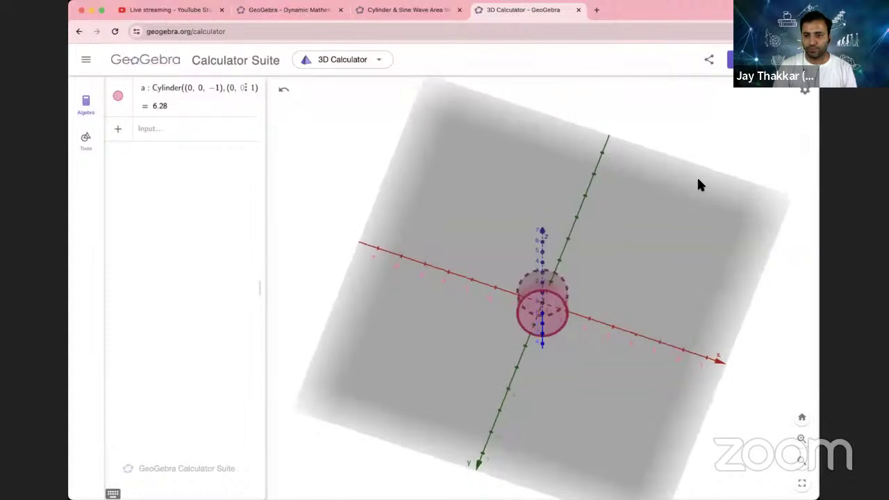
{"action": "left_click", "coordinate": [801, 420]}
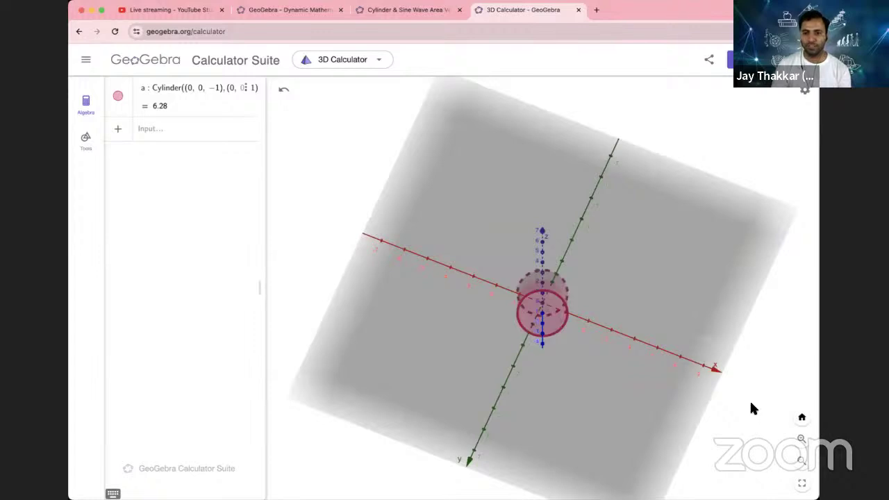
{"action": "left_click", "coordinate": [799, 418]}
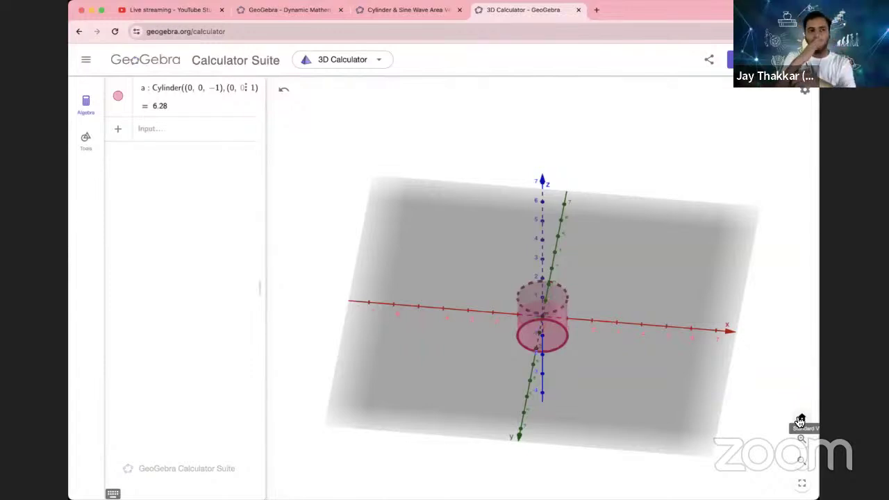
{"action": "left_click", "coordinate": [800, 418]}
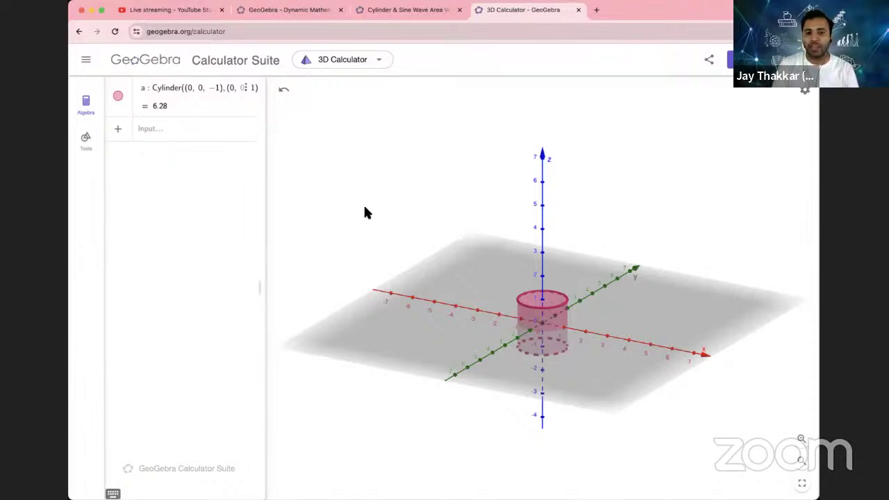
{"action": "left_click_drag", "start_coordinate": [365, 208], "coordinate": [387, 199]}
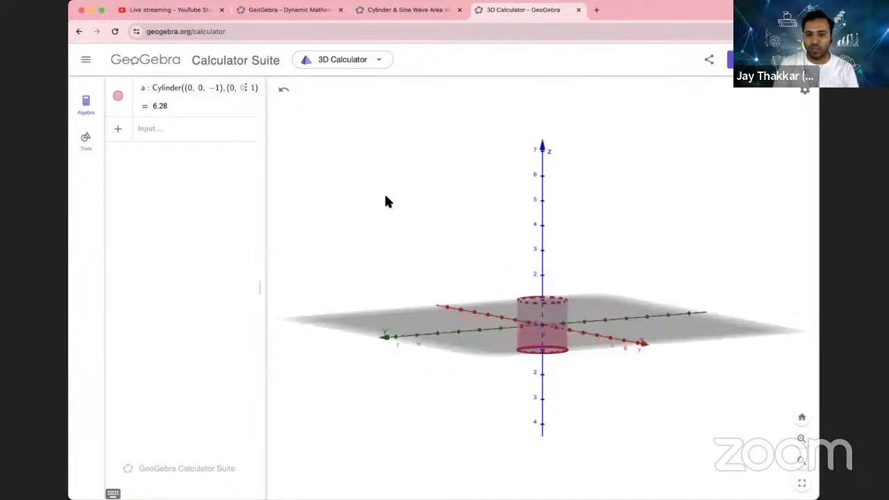
{"action": "left_click_drag", "start_coordinate": [386, 198], "coordinate": [386, 200]}
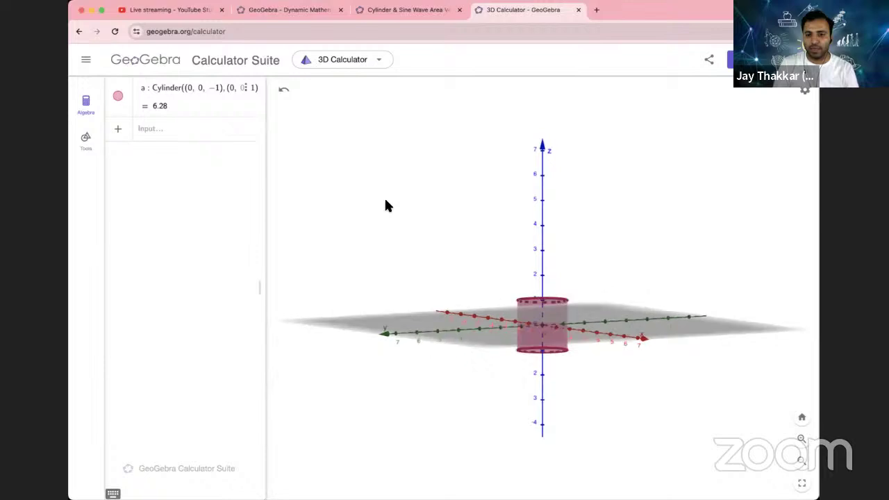
{"action": "left_click_drag", "start_coordinate": [518, 298], "coordinate": [520, 302]}
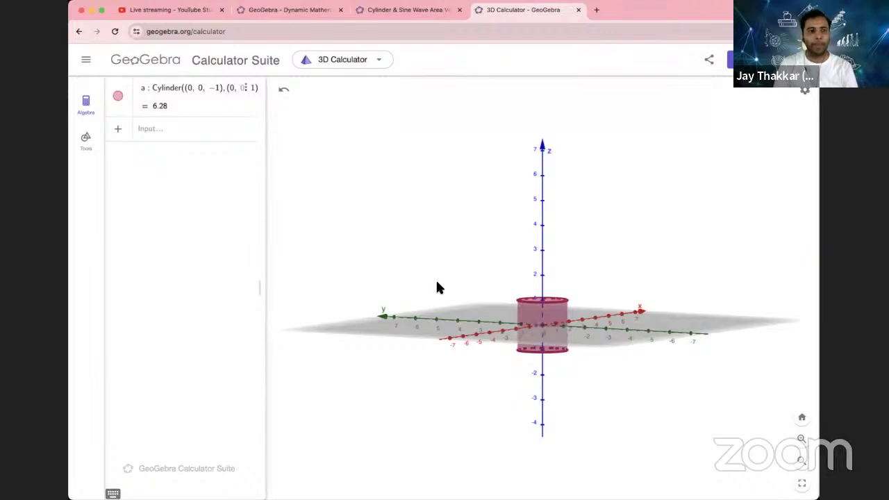
Step: Begin a Plane command on a new algebra input line using the Point, Point, Point form
{"action": "left_click", "coordinate": [169, 133]}
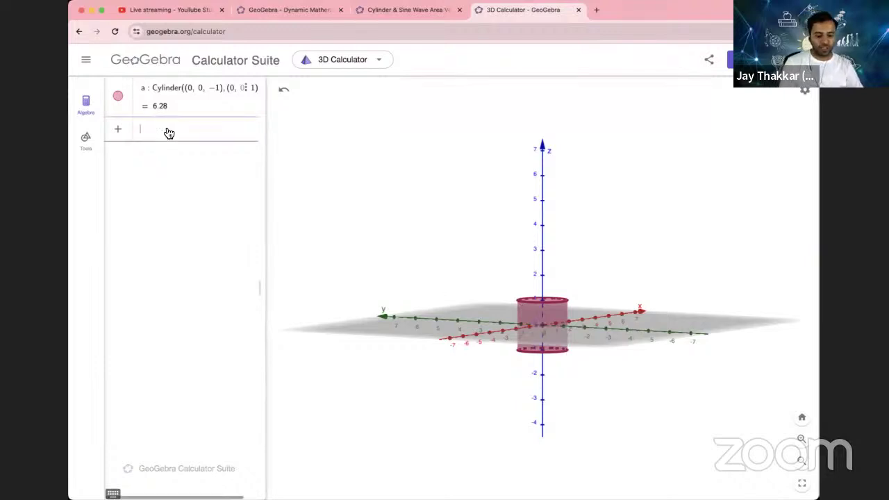
{"action": "type", "text": "p"}
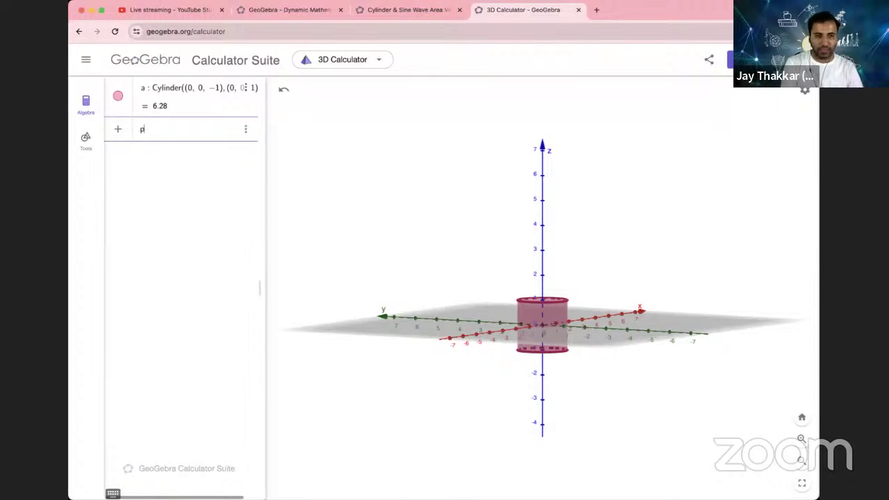
{"action": "type", "text": "lane"}
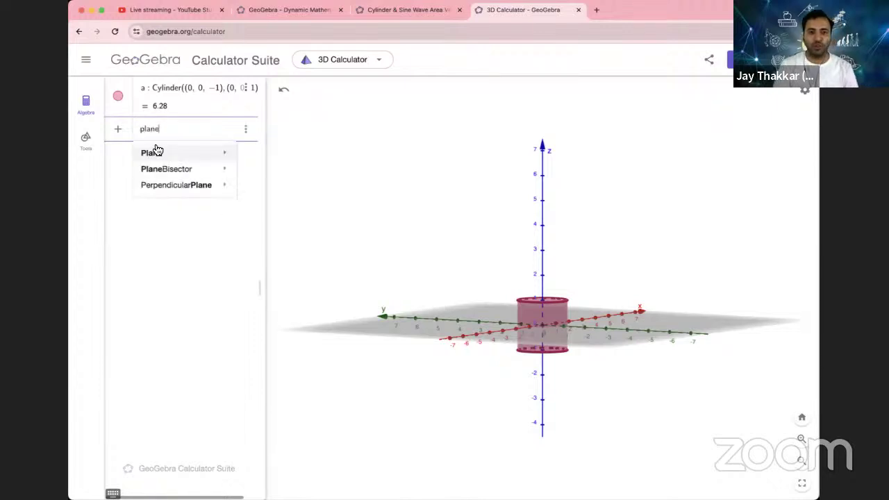
{"action": "mouse_move", "coordinate": [215, 167]}
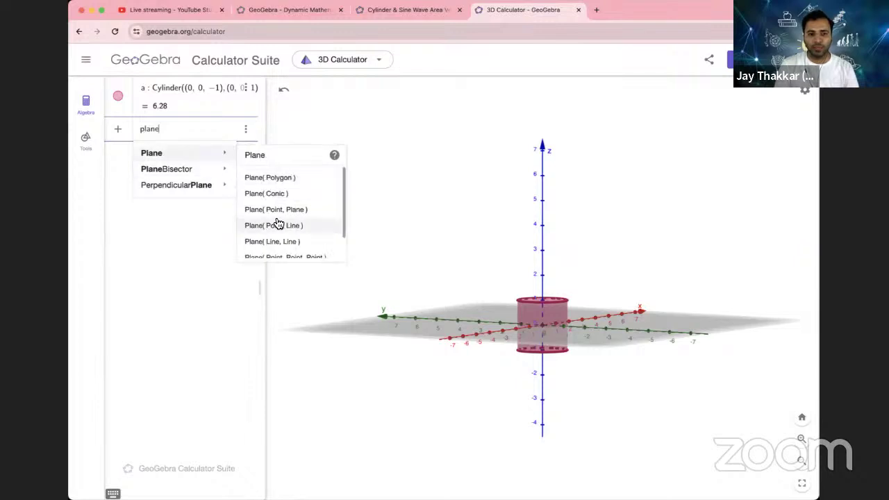
{"action": "scroll", "coordinate": [290, 250], "scroll_direction": "down", "scroll_amount": 1}
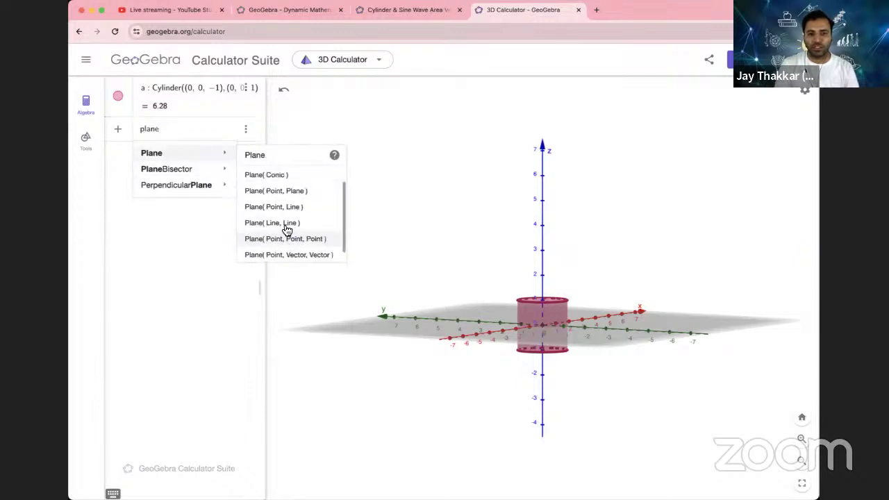
{"action": "left_click", "coordinate": [286, 230]}
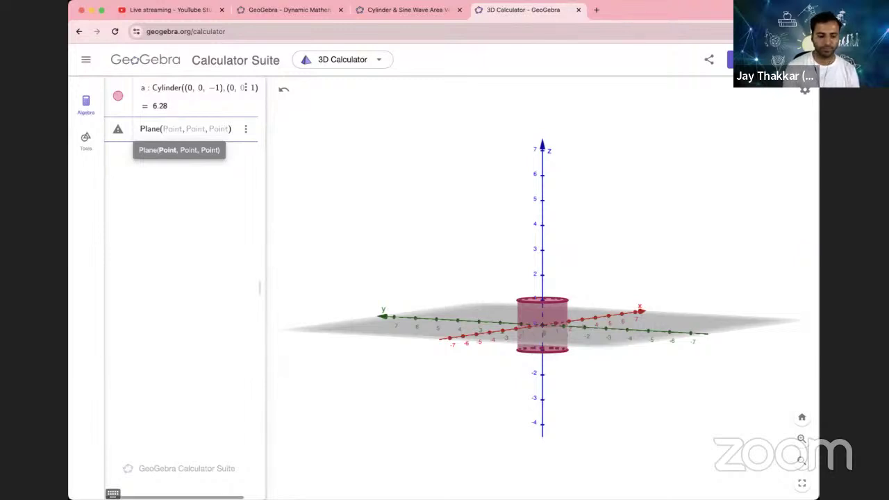
Step: Enter (1, 0, -1) as the first point of the Plane command
{"action": "type", "text": "("}
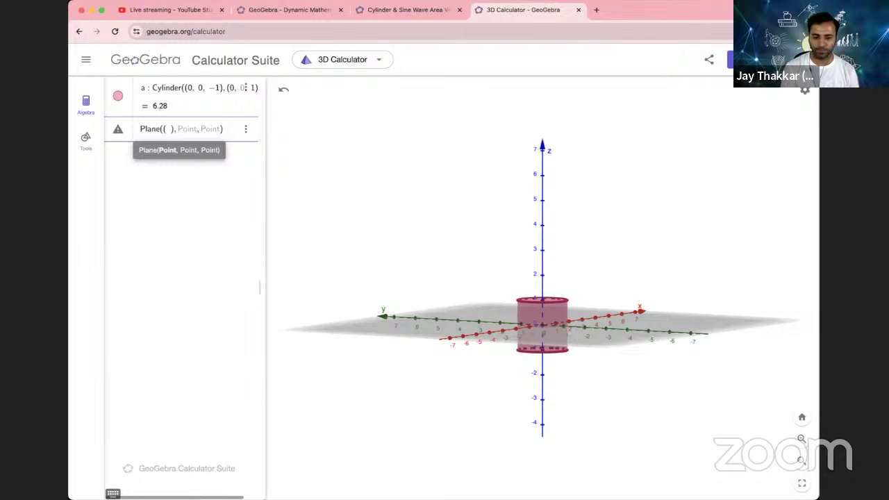
{"action": "key", "text": "Right"}
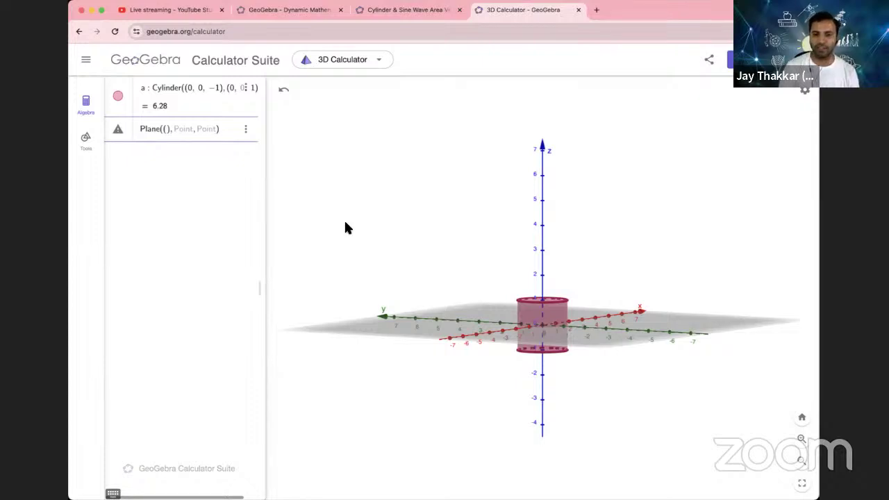
{"action": "key", "text": "Return"}
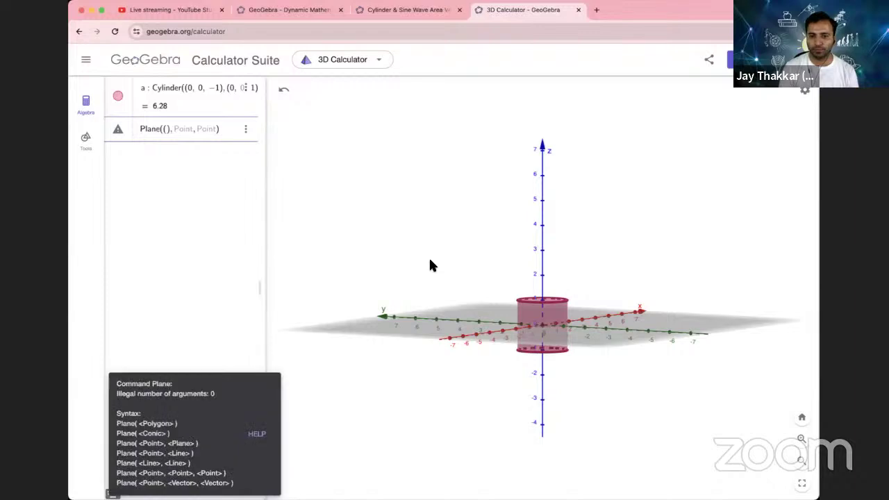
{"action": "left_click_drag", "start_coordinate": [433, 275], "coordinate": [434, 288]}
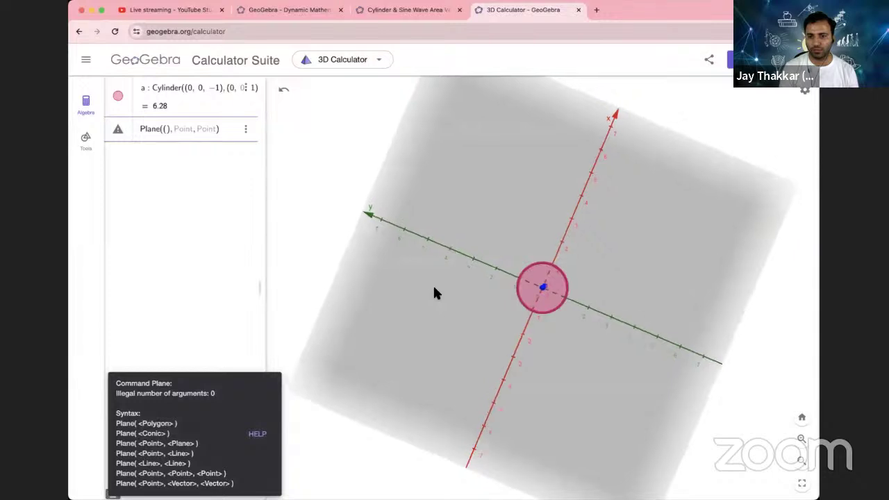
{"action": "type", "text": "1"}
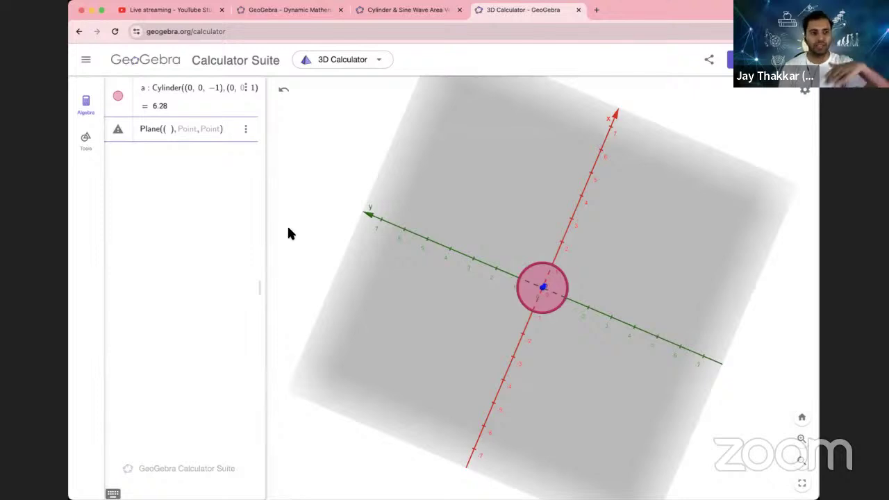
{"action": "left_click", "coordinate": [168, 136]}
{"action": "left_click", "coordinate": [170, 131]}
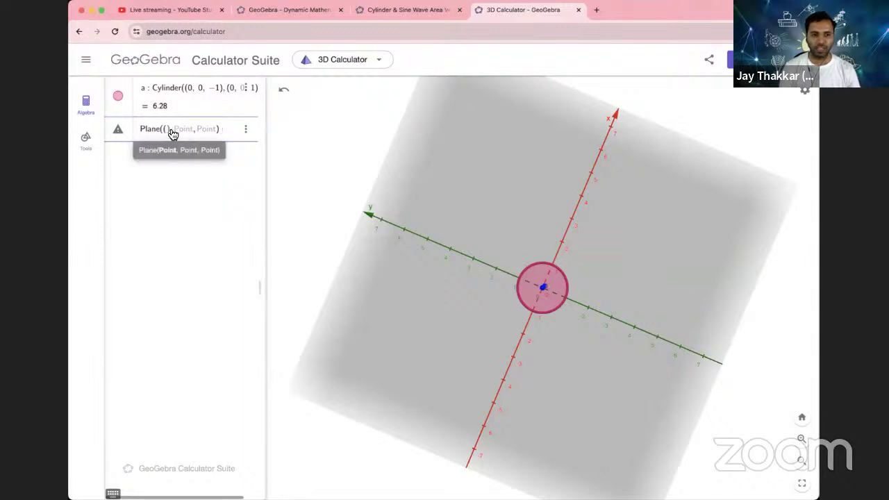
{"action": "key", "text": "Left"}
{"action": "type", "text": "1"}
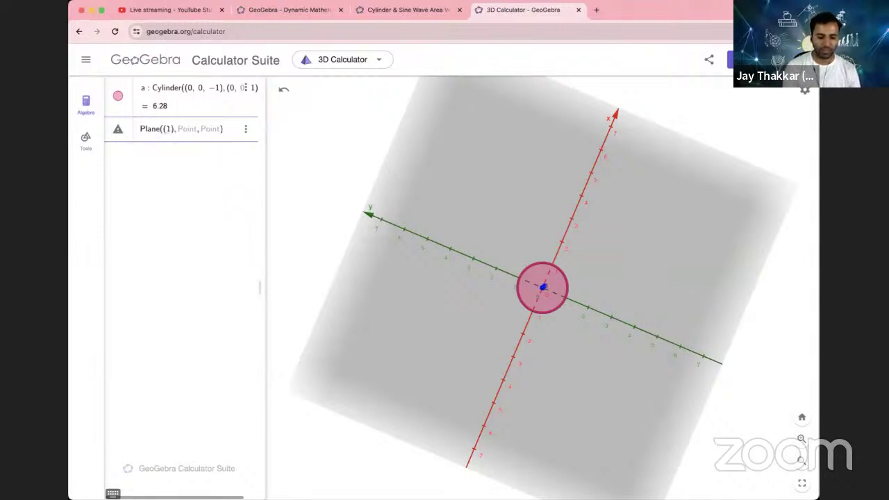
{"action": "type", "text": ",0,"}
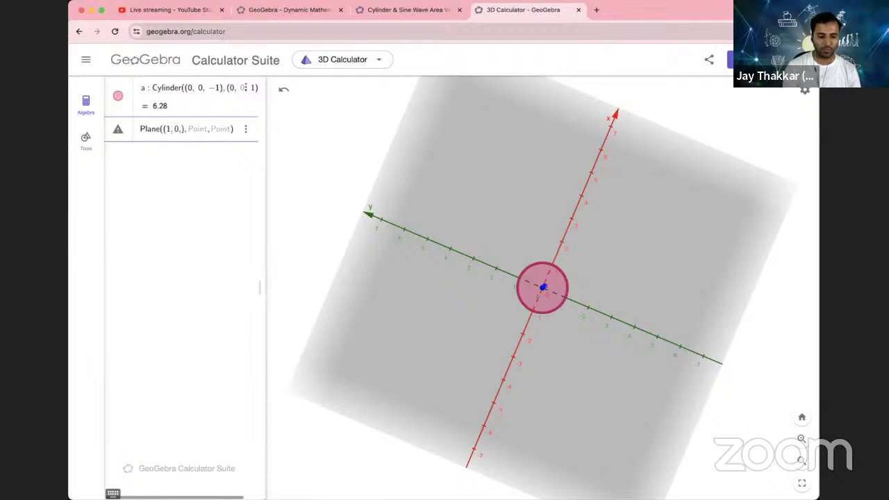
{"action": "type", "text": "-1"}
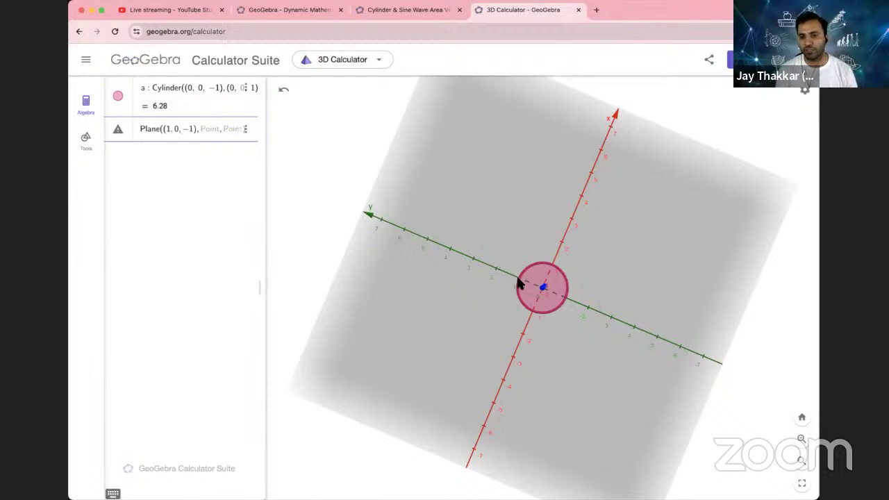
Step: Enter (-1, 0, 1) as the second point of the Plane command
{"action": "left_click", "coordinate": [207, 137]}
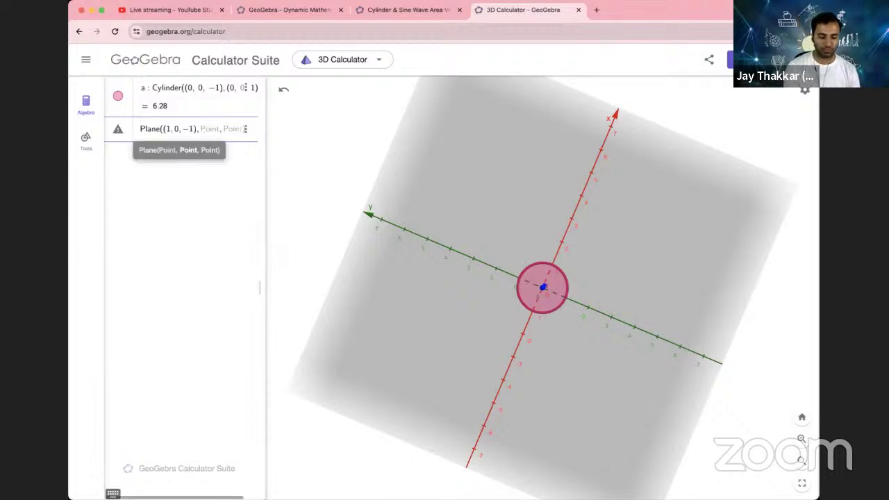
{"action": "type", "text": "("}
{"action": "type", "text": "-"}
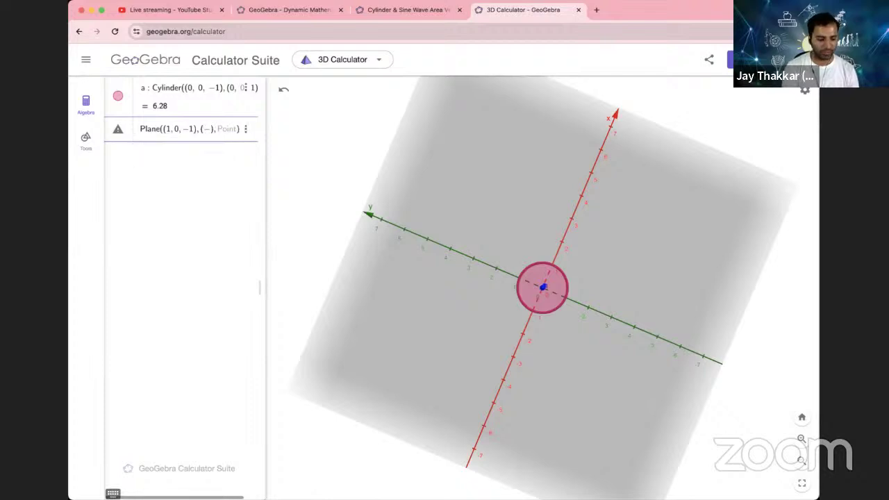
{"action": "type", "text": "1,0"}
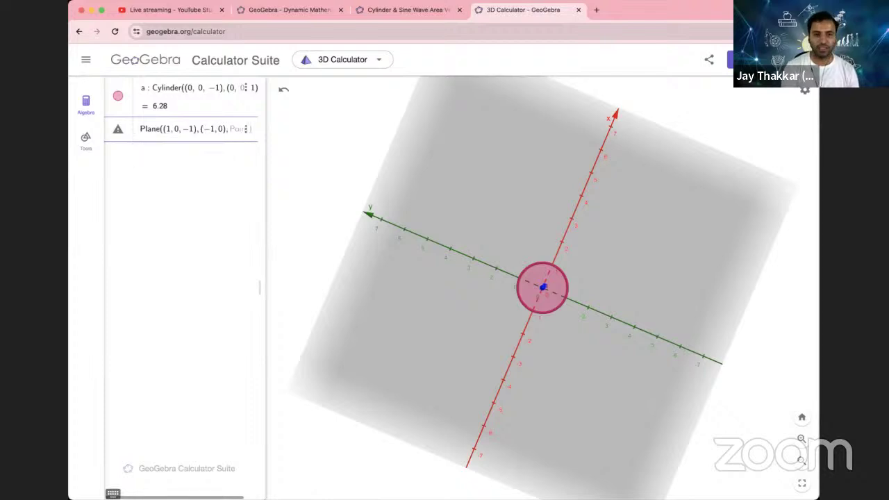
{"action": "type", "text": ","}
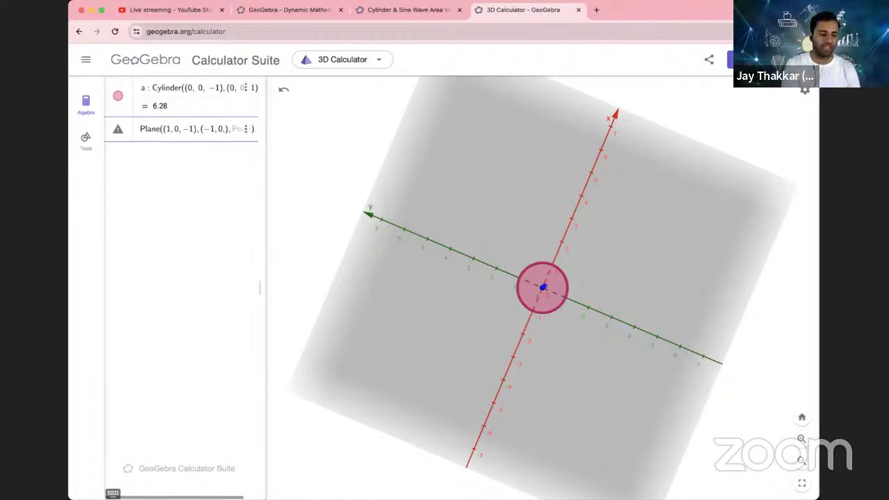
{"action": "type", "text": "1"}
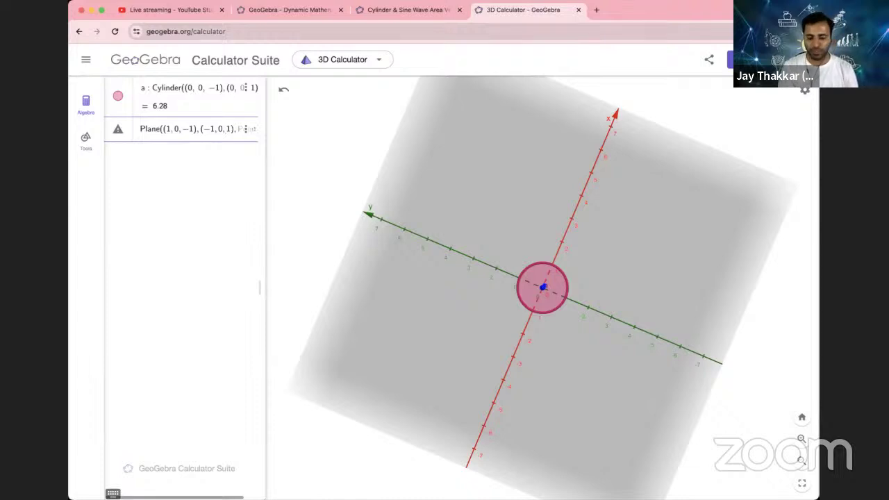
{"action": "key", "text": "Right"}
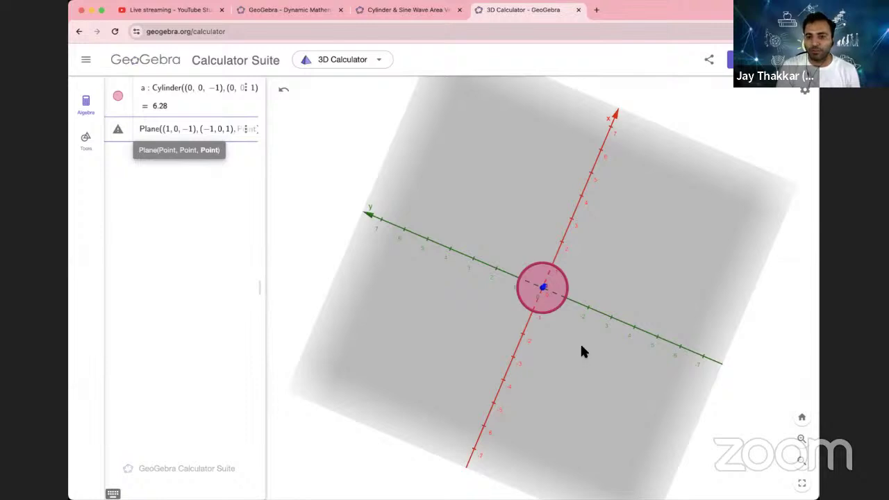
{"action": "left_click_drag", "start_coordinate": [588, 337], "coordinate": [596, 312]}
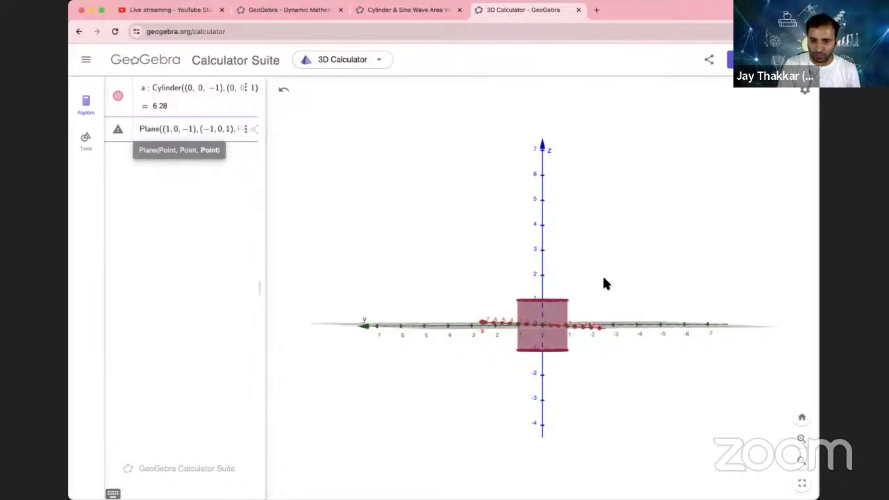
Step: Enter (0, 1, 0) as the third point of the Plane command and create the plane
{"action": "left_click_drag", "start_coordinate": [601, 281], "coordinate": [594, 314]}
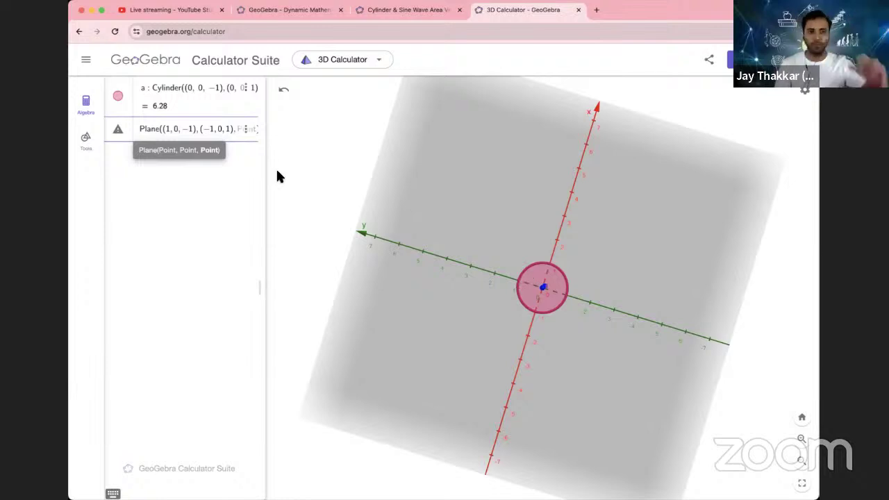
{"action": "left_click", "coordinate": [241, 131]}
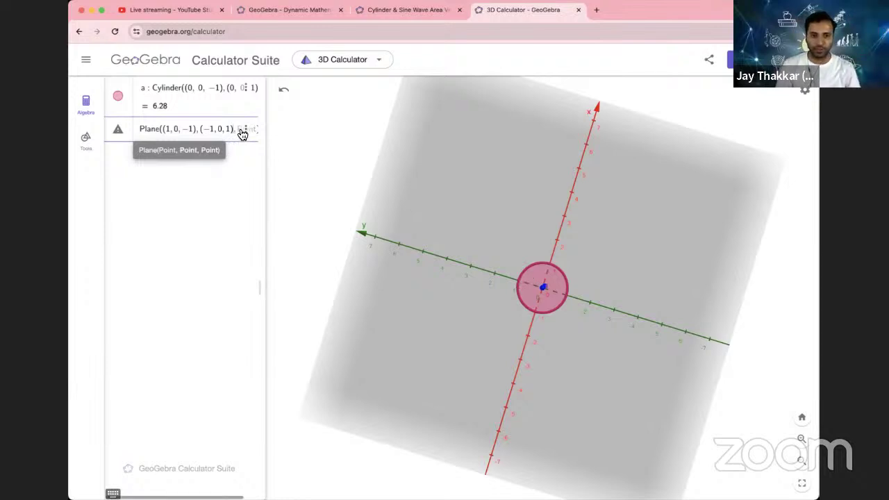
{"action": "key", "text": "Right"}
{"action": "key", "text": "Right"}
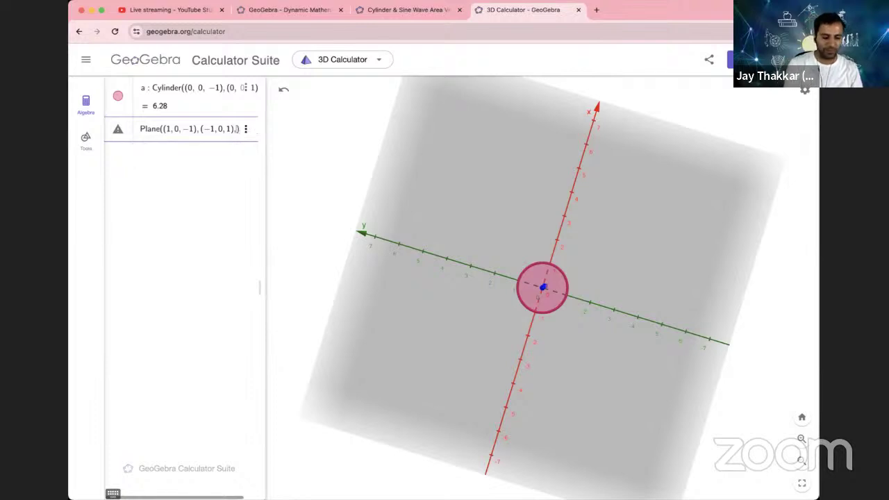
{"action": "type", "text": "("}
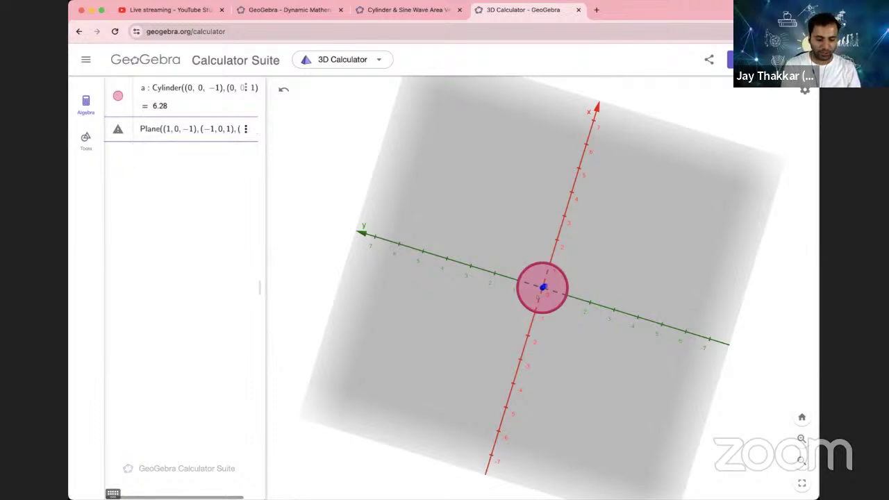
{"action": "type", "text": "0"}
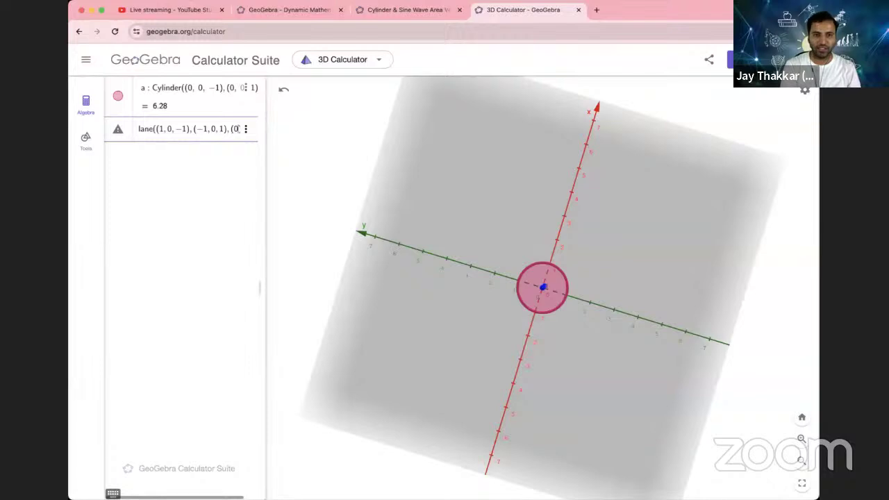
{"action": "type", "text": ",1"}
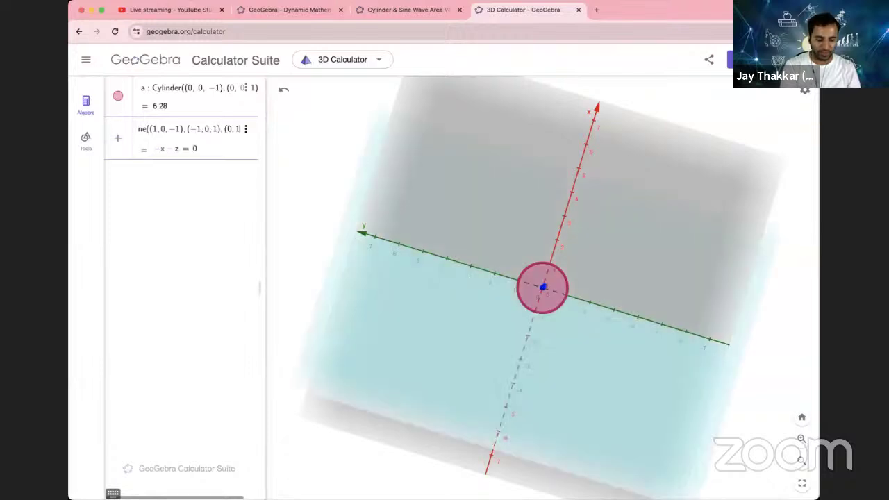
{"action": "type", "text": ",0"}
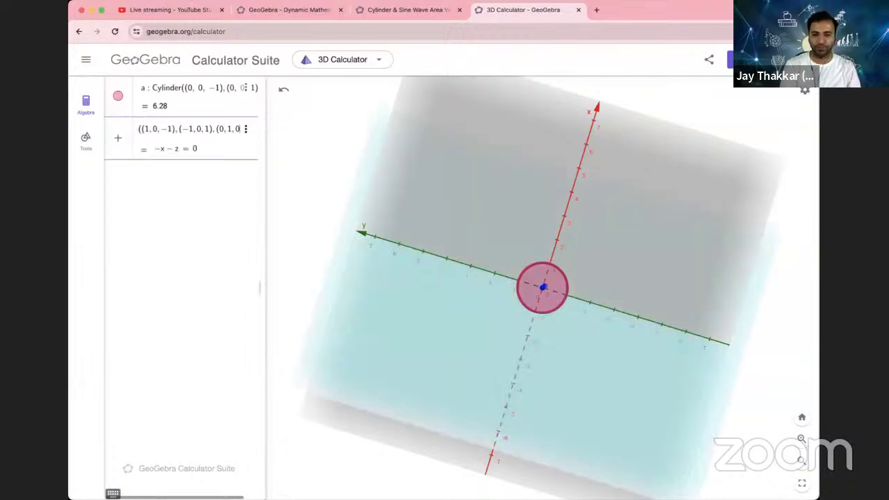
{"action": "key", "text": "Return"}
{"action": "left_click", "coordinate": [318, 220]}
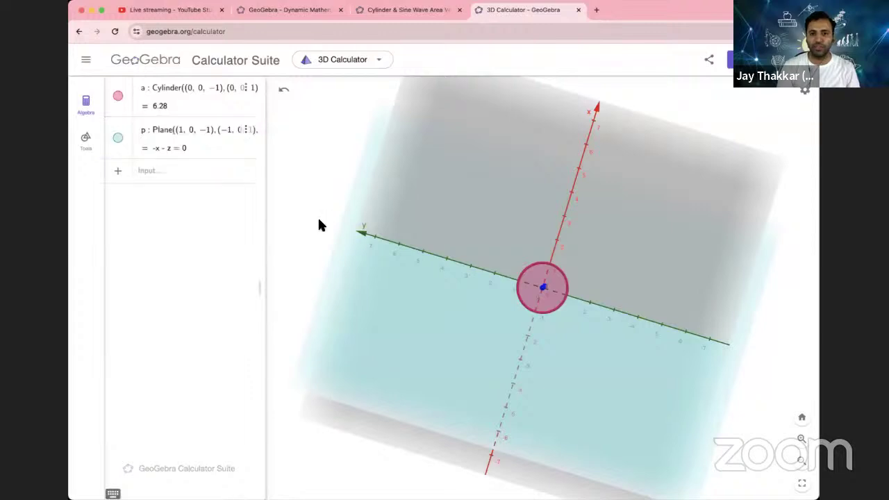
Step: Examine how the slanted plane cuts the cylinder from the standard view, edge-on, close up and from directly above
{"action": "left_click_drag", "start_coordinate": [332, 224], "coordinate": [320, 238]}
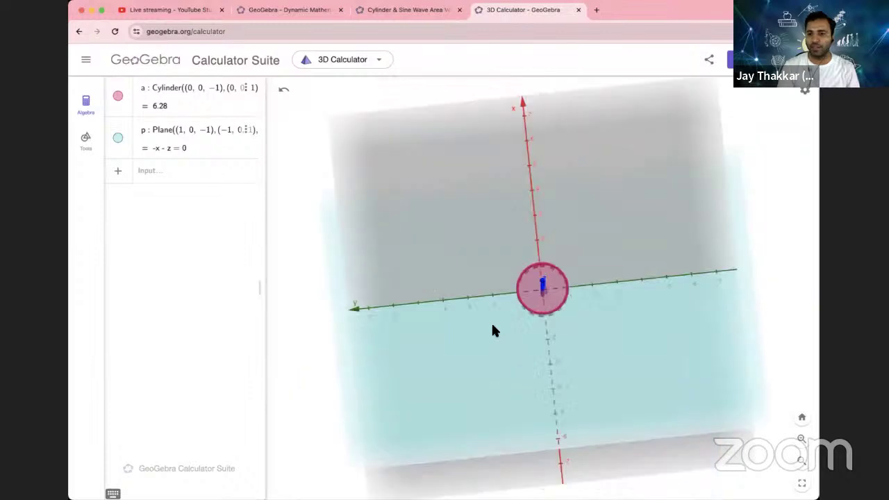
{"action": "left_click", "coordinate": [802, 419]}
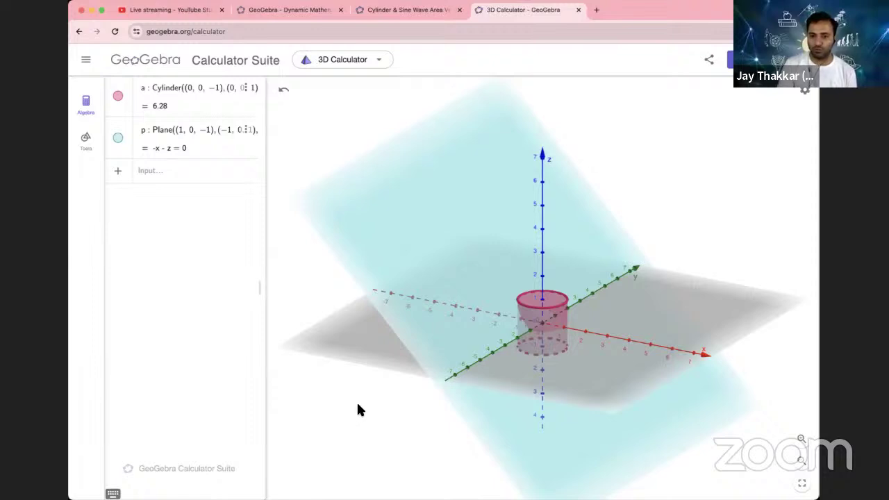
{"action": "left_click_drag", "start_coordinate": [366, 407], "coordinate": [349, 399]}
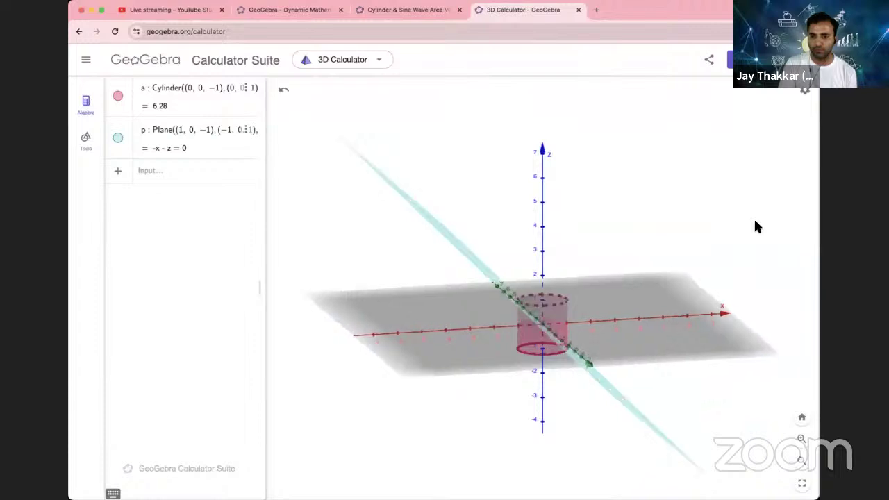
{"action": "left_click", "coordinate": [802, 440]}
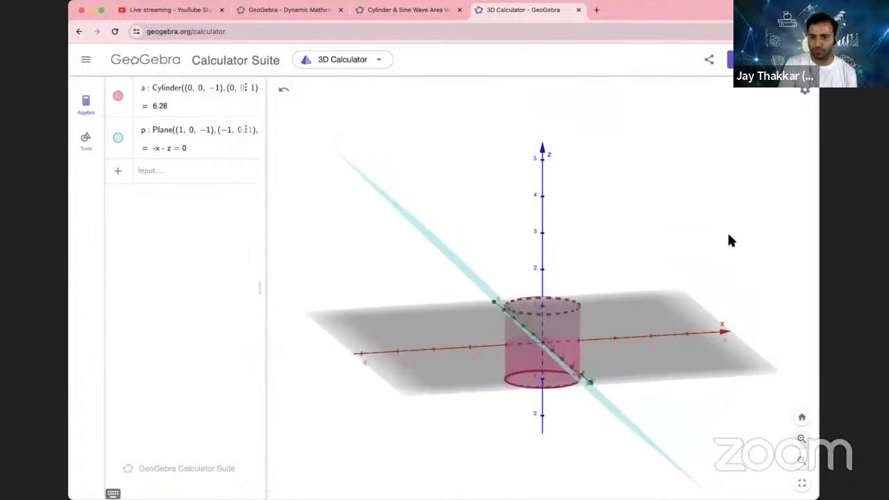
{"action": "scroll", "coordinate": [728, 237], "scroll_direction": "up", "scroll_amount": 2}
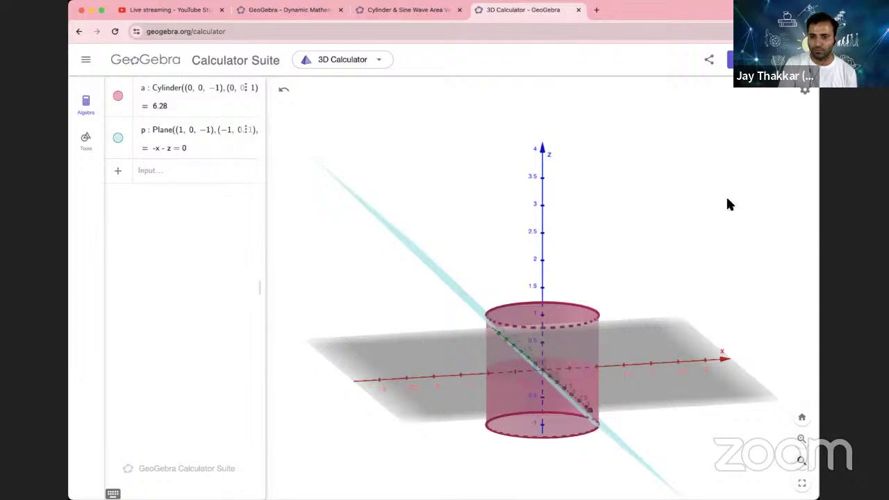
{"action": "scroll", "coordinate": [728, 202], "scroll_direction": "down", "scroll_amount": 2}
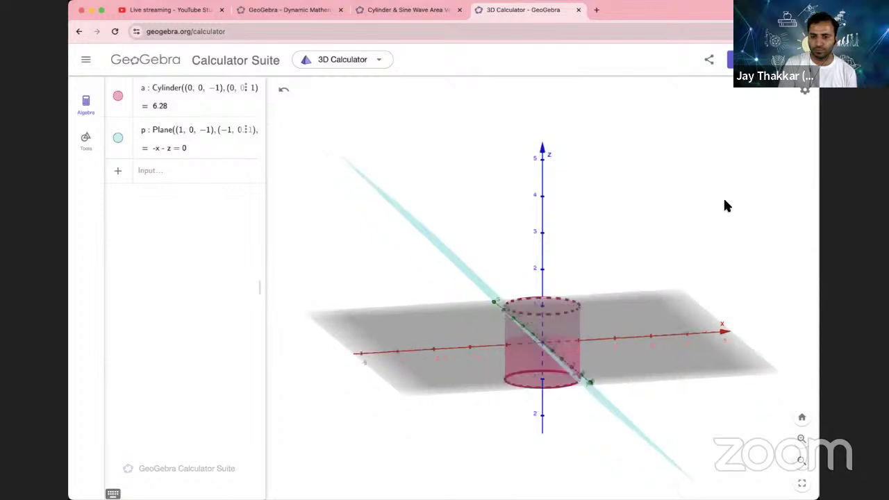
{"action": "left_click_drag", "start_coordinate": [724, 201], "coordinate": [721, 203]}
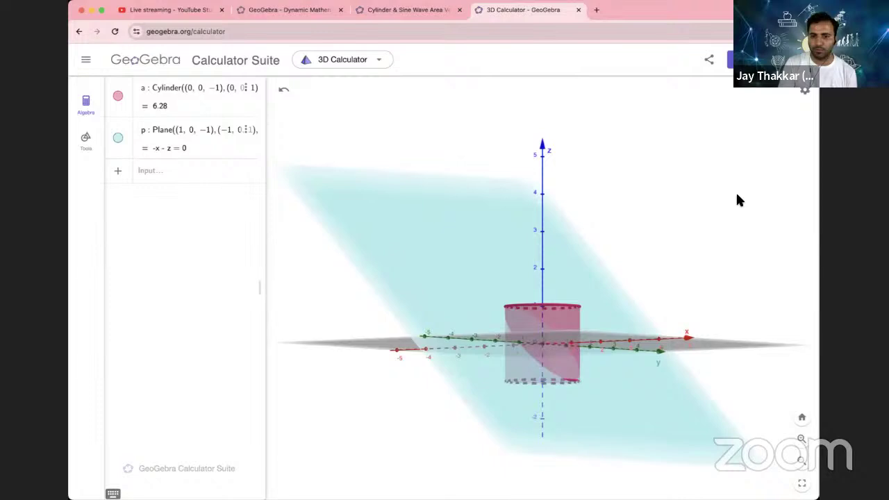
{"action": "left_click_drag", "start_coordinate": [744, 191], "coordinate": [724, 201]}
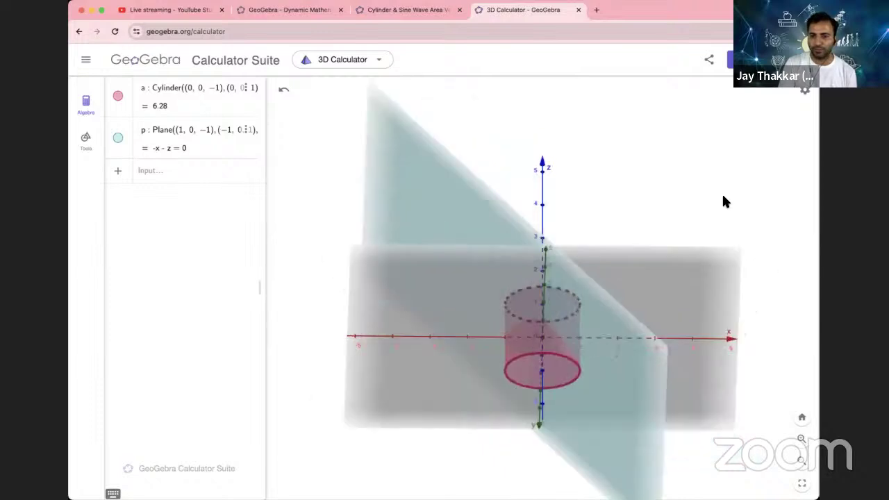
{"action": "left_click", "coordinate": [803, 418]}
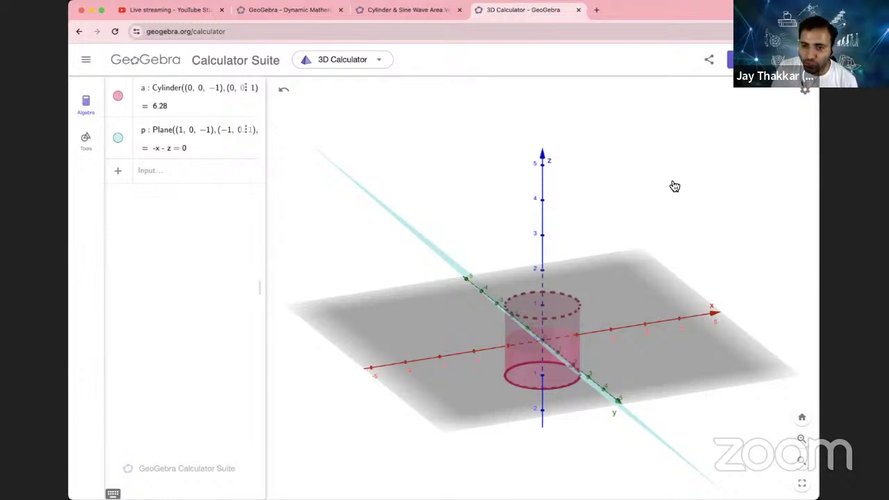
{"action": "left_click_drag", "start_coordinate": [674, 186], "coordinate": [651, 242]}
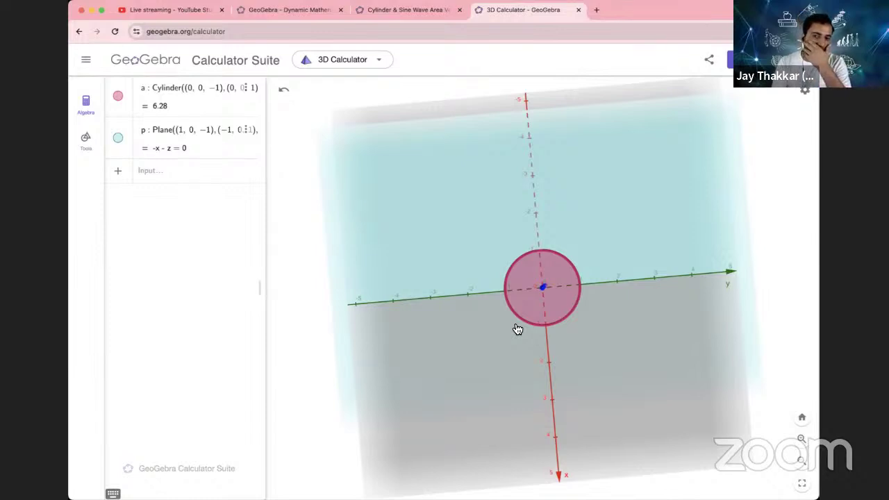
Step: Add a point at (1, 1, 0) on a new algebra input line
{"action": "left_click", "coordinate": [176, 182]}
{"action": "type", "text": "("}
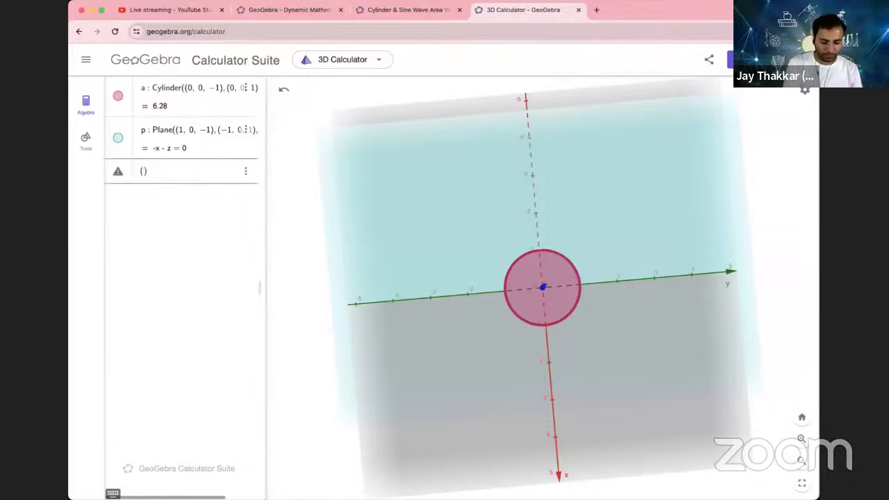
{"action": "type", "text": "1,1"}
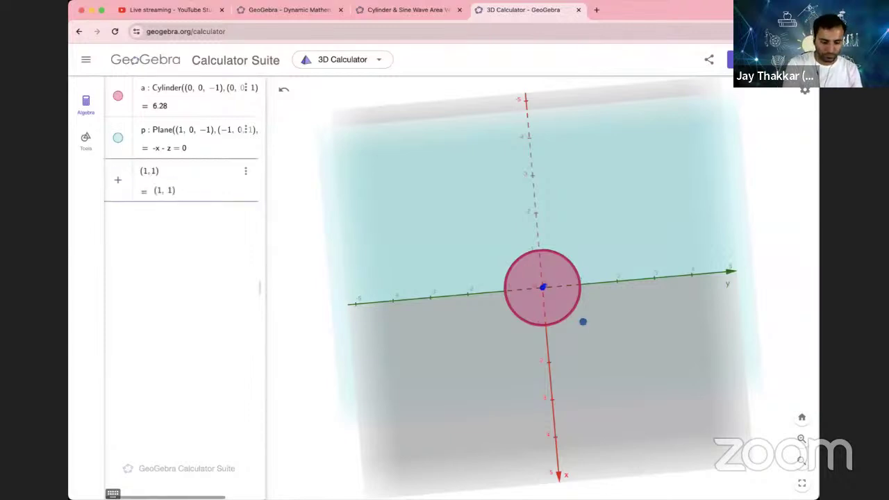
{"action": "type", "text": ",0"}
{"action": "key", "text": "Return"}
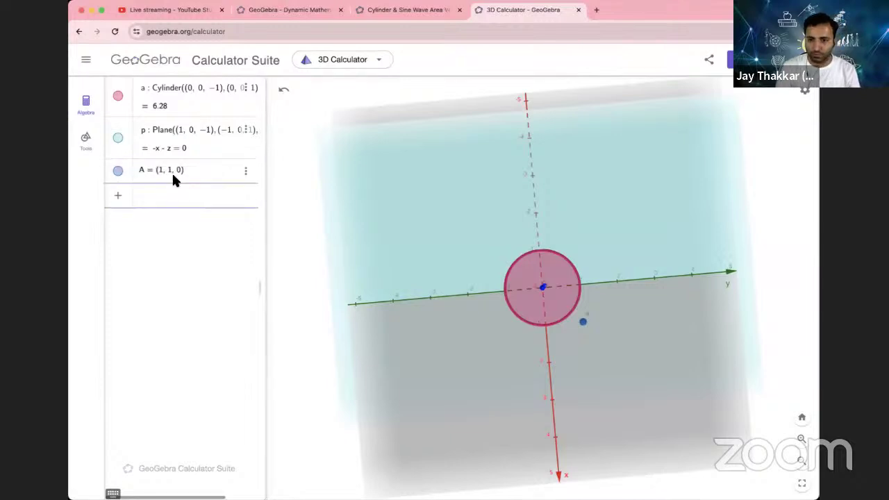
{"action": "left_click", "coordinate": [583, 321]}
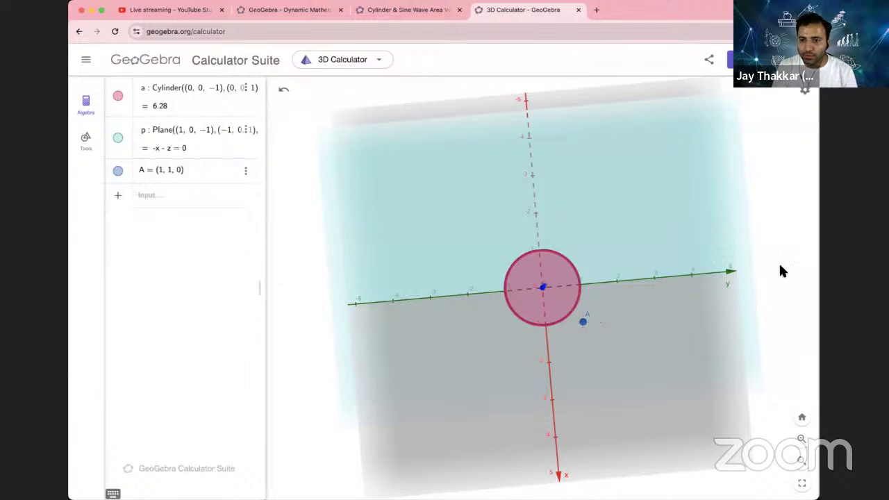
Step: Change the third point in the plane's definition to (1, 1, 0)
{"action": "left_click_drag", "start_coordinate": [780, 255], "coordinate": [793, 236]}
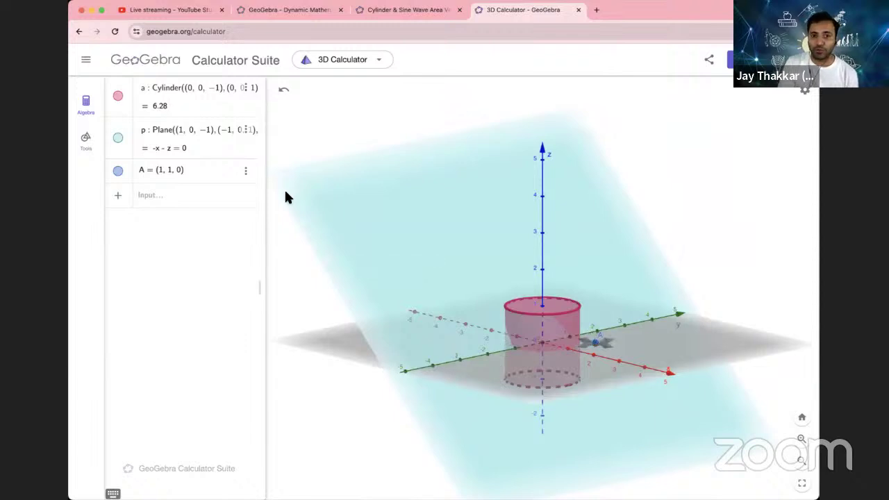
{"action": "left_click", "coordinate": [228, 143]}
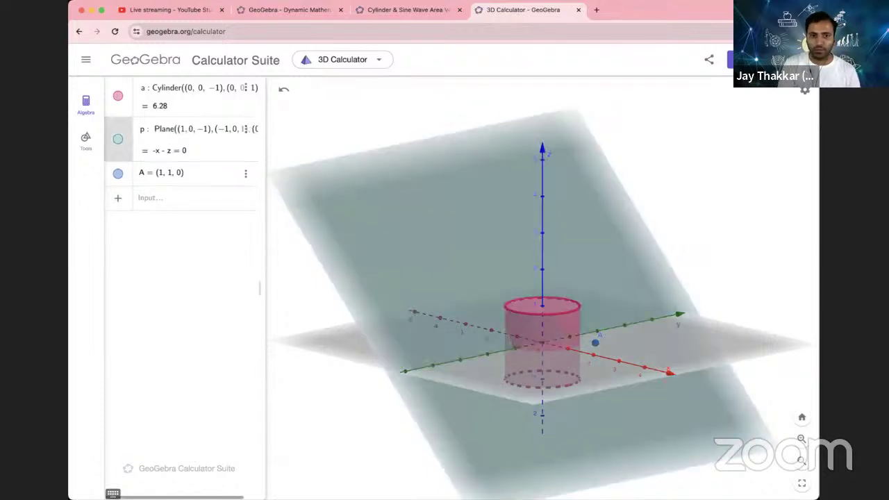
{"action": "key", "text": "Right"}
{"action": "key", "text": "Right"}
{"action": "key", "text": "Right"}
{"action": "key", "text": "Right"}
{"action": "key", "text": "Right"}
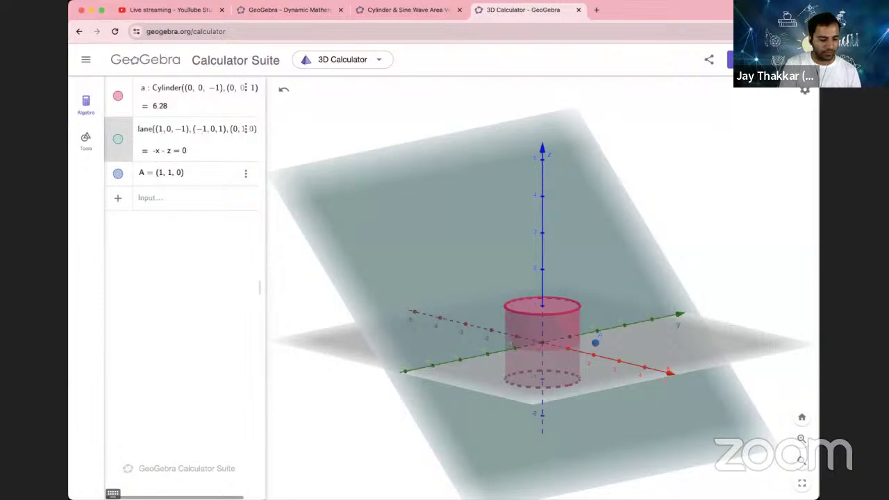
{"action": "key", "text": "BackSpace"}
{"action": "type", "text": "1"}
{"action": "key", "text": "Return"}
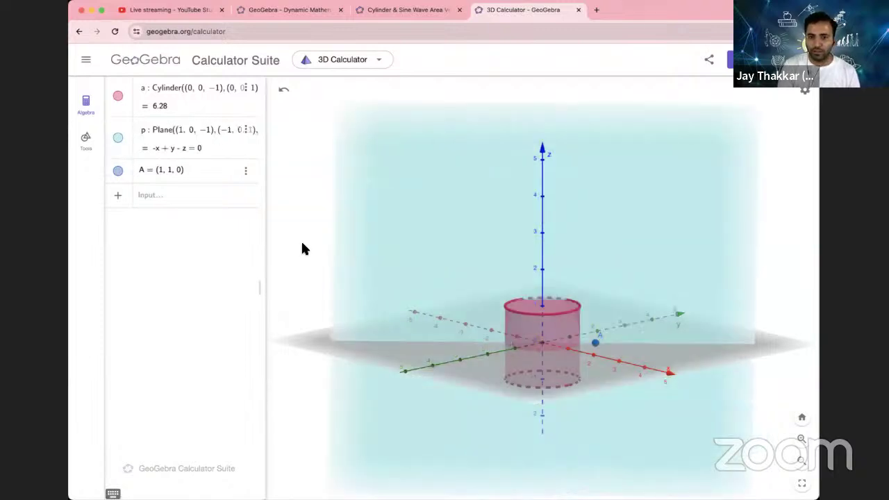
Step: Change the z-coordinate of point A to -1, making the point (1, 1, -1)
{"action": "left_click_drag", "start_coordinate": [313, 249], "coordinate": [345, 248]}
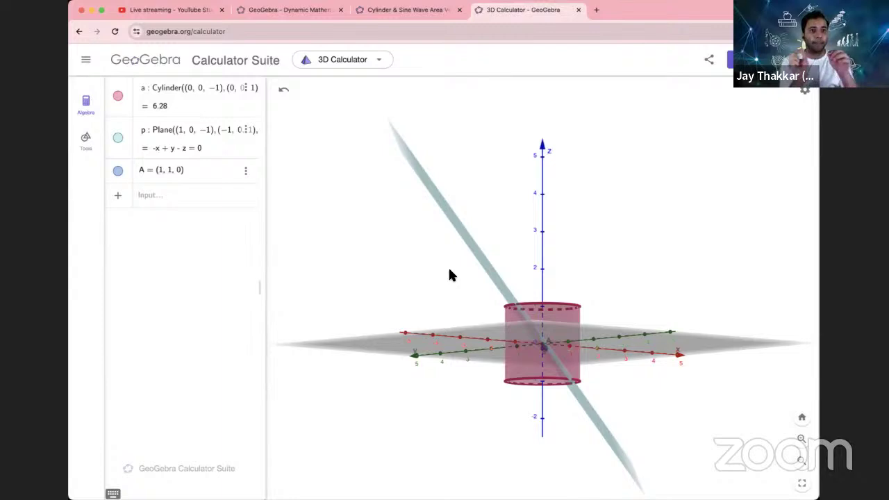
{"action": "left_click", "coordinate": [164, 196]}
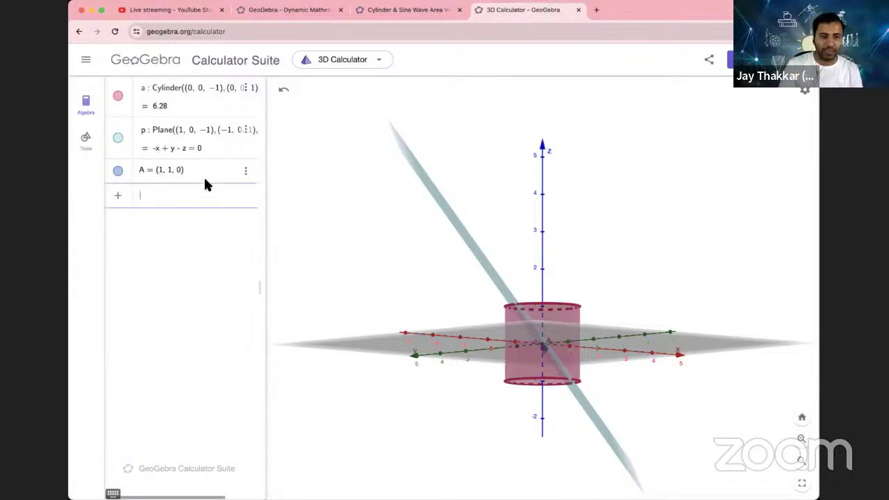
{"action": "left_click", "coordinate": [178, 173]}
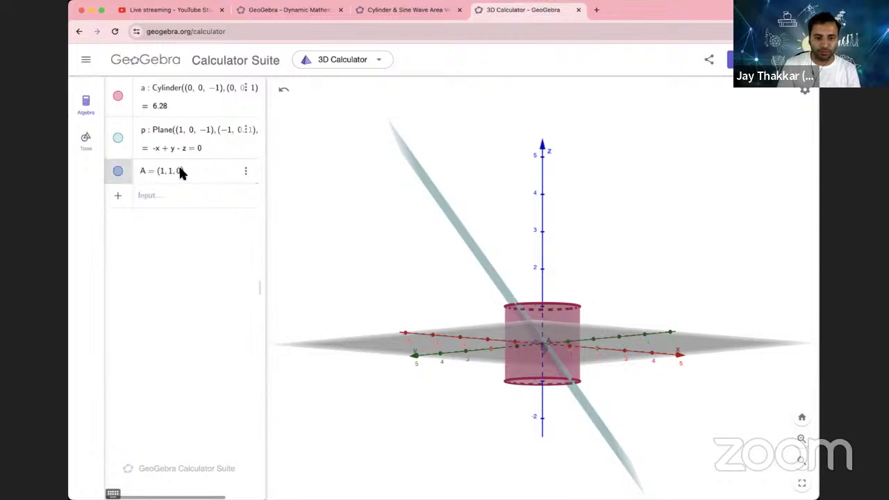
{"action": "key", "text": "BackSpace"}
{"action": "type", "text": "-1"}
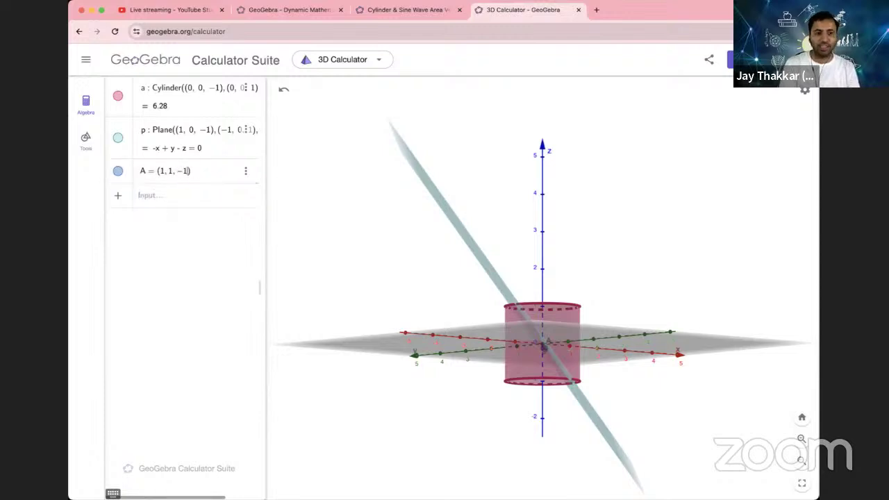
{"action": "key", "text": "Return"}
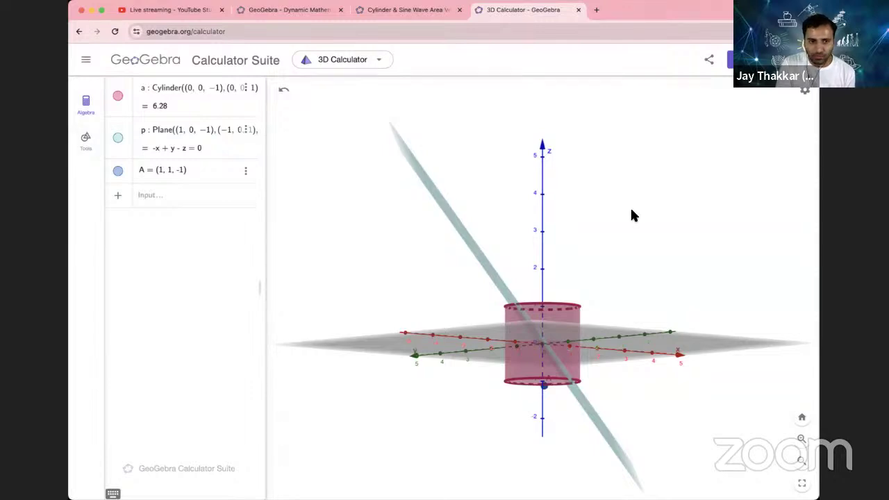
Step: Change the third point in the plane's definition to (1, 1, -1)
{"action": "mouse_move", "coordinate": [631, 231]}
{"action": "left_mouse_down"}
{"action": "mouse_move", "coordinate": [627, 238]}
{"action": "mouse_move", "coordinate": [630, 213]}
{"action": "left_mouse_up"}
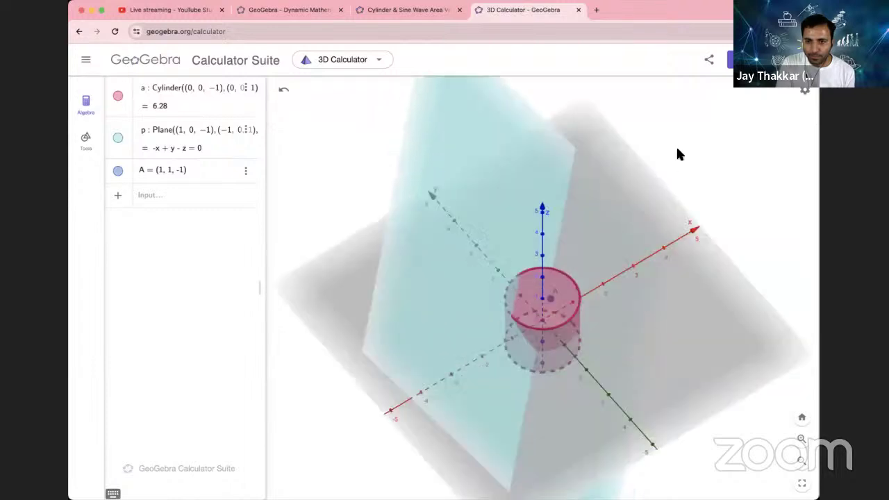
{"action": "mouse_move", "coordinate": [678, 156]}
{"action": "left_mouse_down"}
{"action": "mouse_move", "coordinate": [676, 172]}
{"action": "mouse_move", "coordinate": [550, 200]}
{"action": "left_mouse_up"}
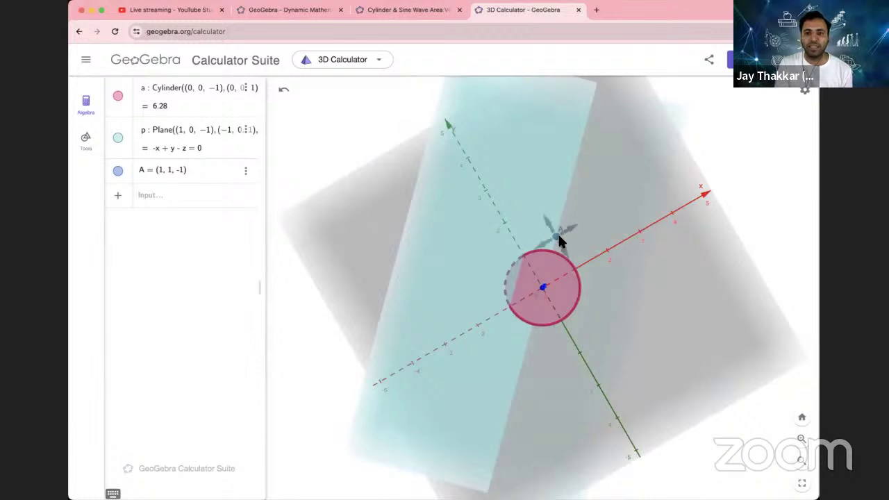
{"action": "left_click", "coordinate": [230, 137]}
{"action": "left_click", "coordinate": [230, 137]}
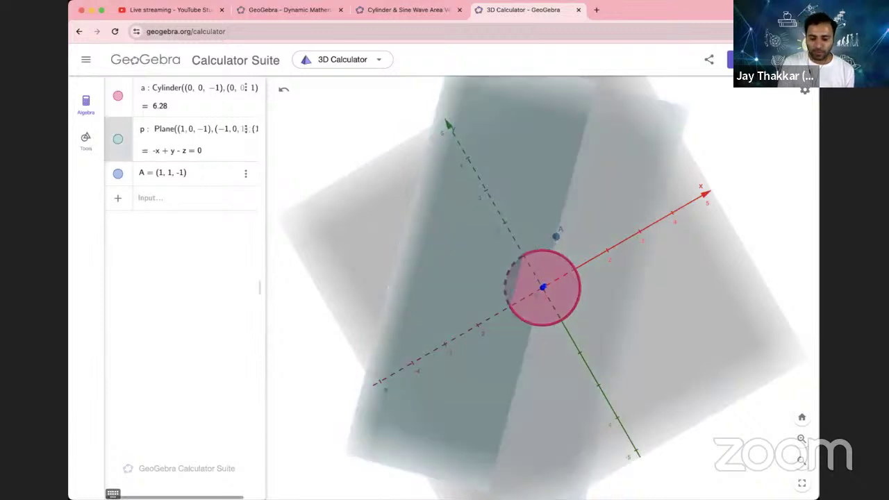
{"action": "left_click", "coordinate": [253, 130]}
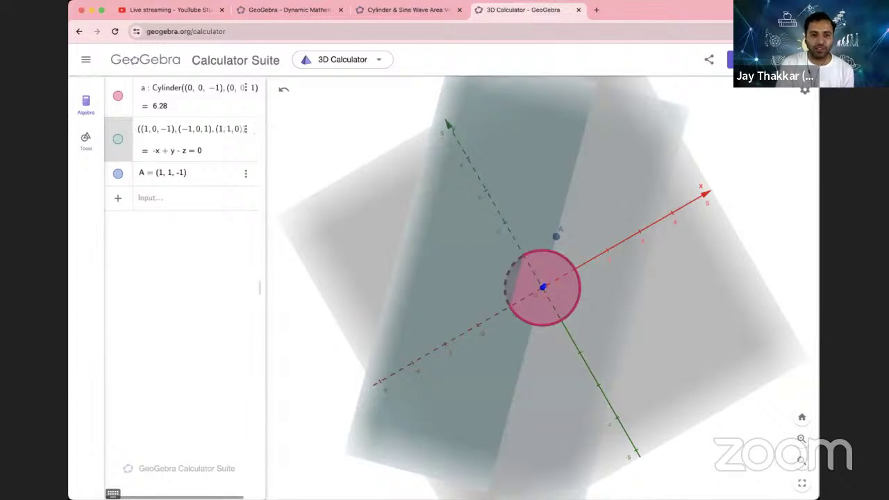
{"action": "key", "text": "BackSpace"}
{"action": "type", "text": "-1"}
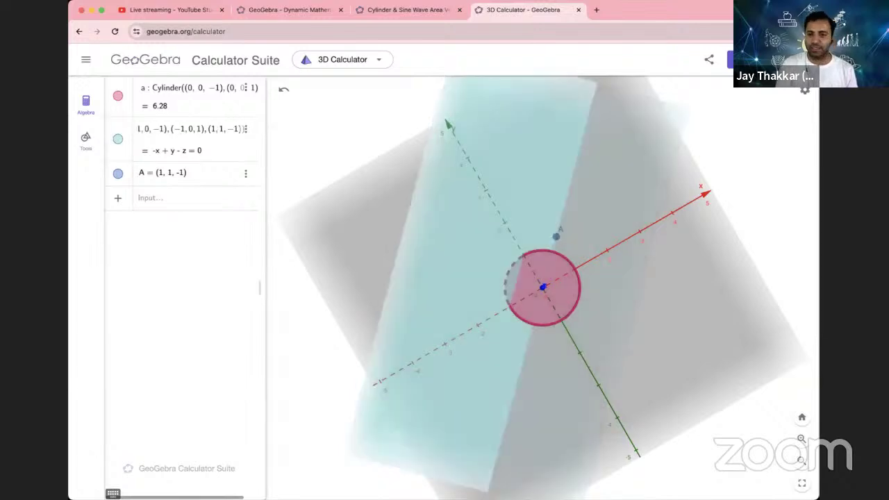
{"action": "key", "text": "Return"}
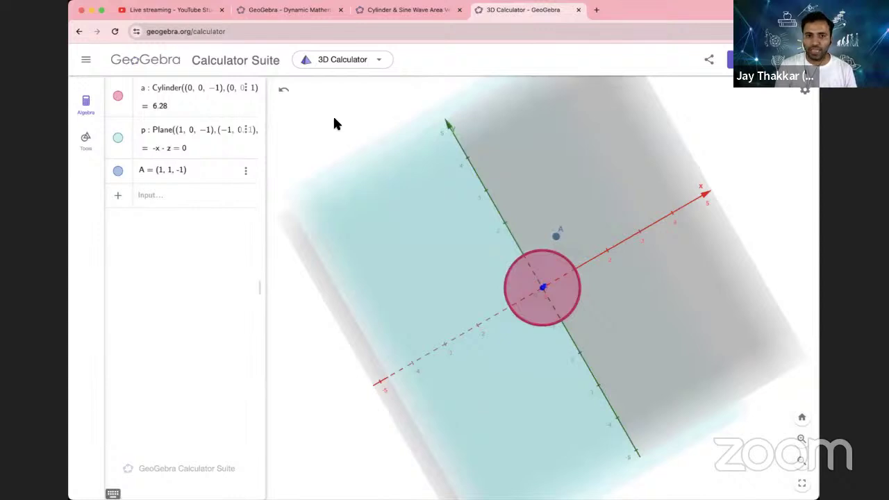
Step: Examine how the redefined plane cuts the cylinder from above, from the side, from below and from the standard view
{"action": "left_click_drag", "start_coordinate": [350, 125], "coordinate": [406, 127]}
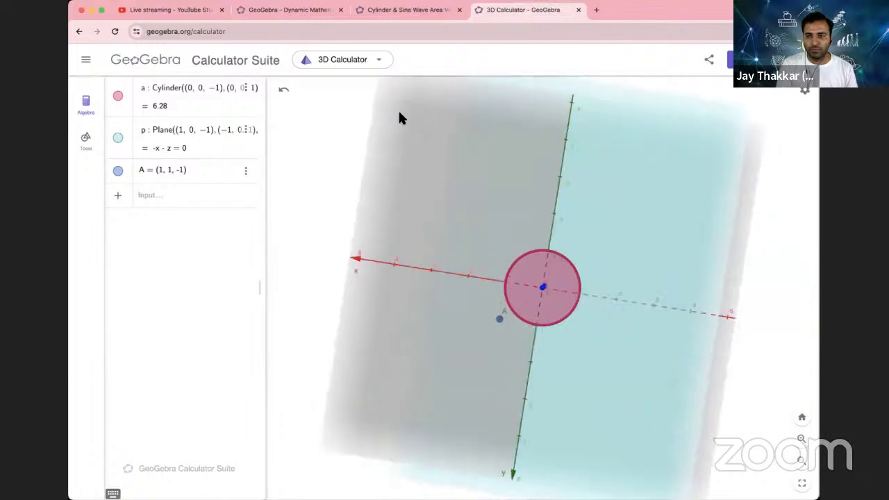
{"action": "left_click_drag", "start_coordinate": [399, 117], "coordinate": [399, 96]}
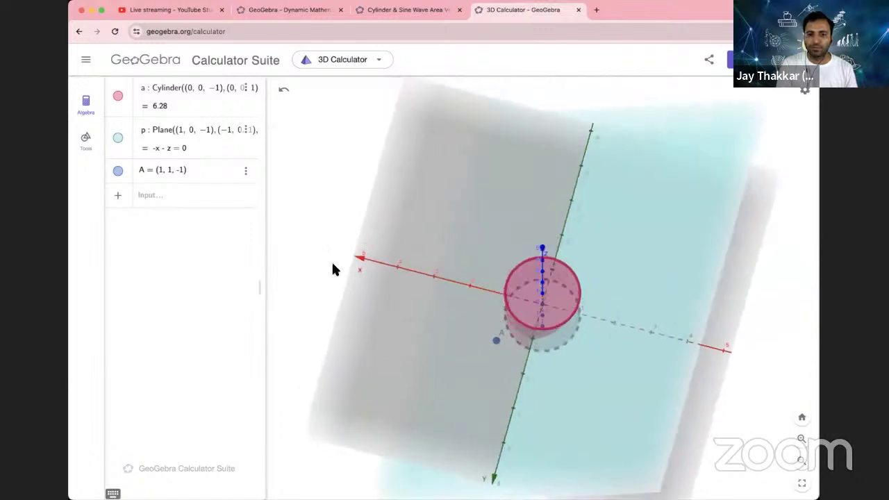
{"action": "left_click_drag", "start_coordinate": [332, 264], "coordinate": [332, 402]}
{"action": "left_click_drag", "start_coordinate": [391, 397], "coordinate": [619, 442]}
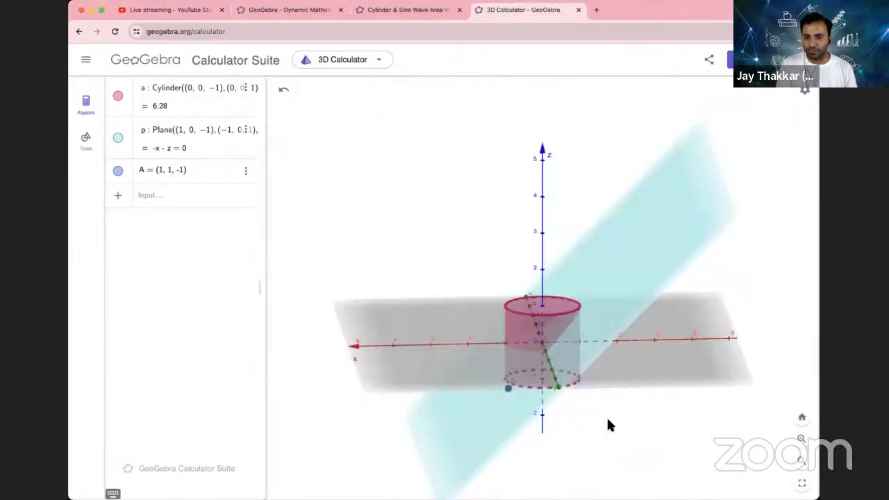
{"action": "mouse_move", "coordinate": [608, 419]}
{"action": "left_mouse_down"}
{"action": "mouse_move", "coordinate": [607, 434]}
{"action": "mouse_move", "coordinate": [637, 446]}
{"action": "mouse_move", "coordinate": [630, 419]}
{"action": "left_mouse_up"}
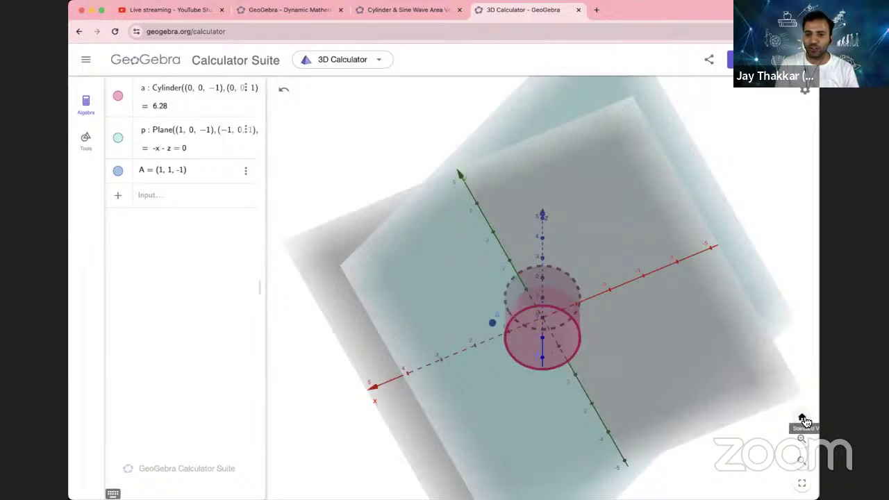
{"action": "scroll", "coordinate": [679, 360], "scroll_direction": "down", "scroll_amount": 2}
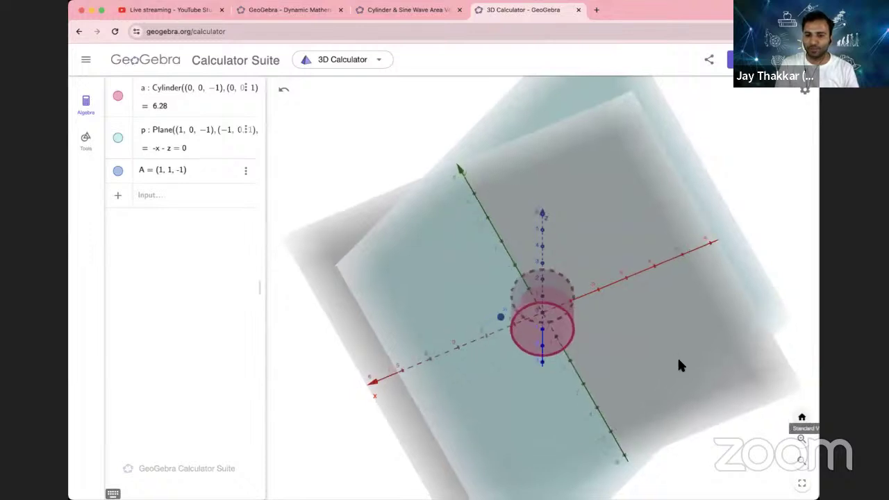
{"action": "scroll", "coordinate": [680, 365], "scroll_direction": "down", "scroll_amount": 1}
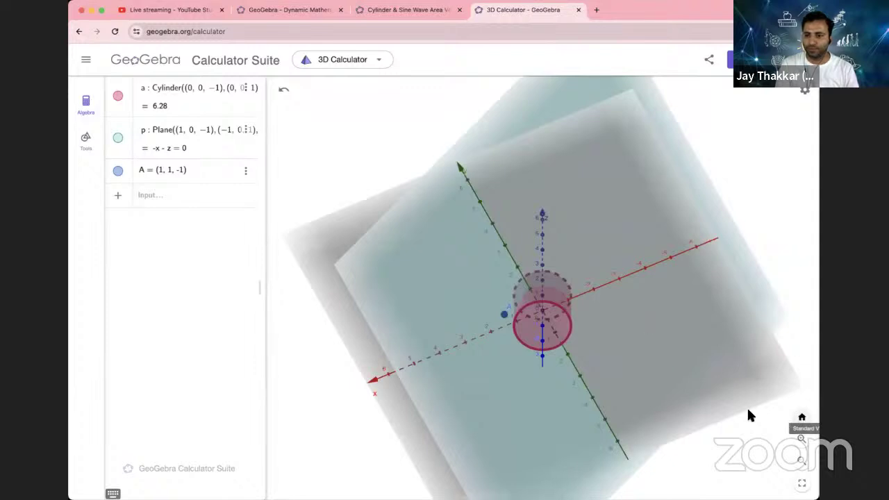
{"action": "left_click", "coordinate": [802, 417]}
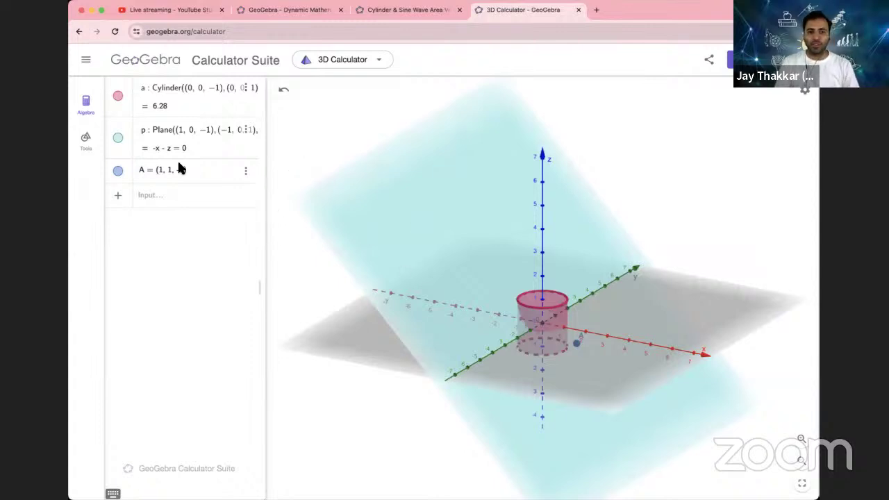
Step: Change the third point in the plane's definition to (0, 1, 0) and delete point A
{"action": "left_click", "coordinate": [183, 135]}
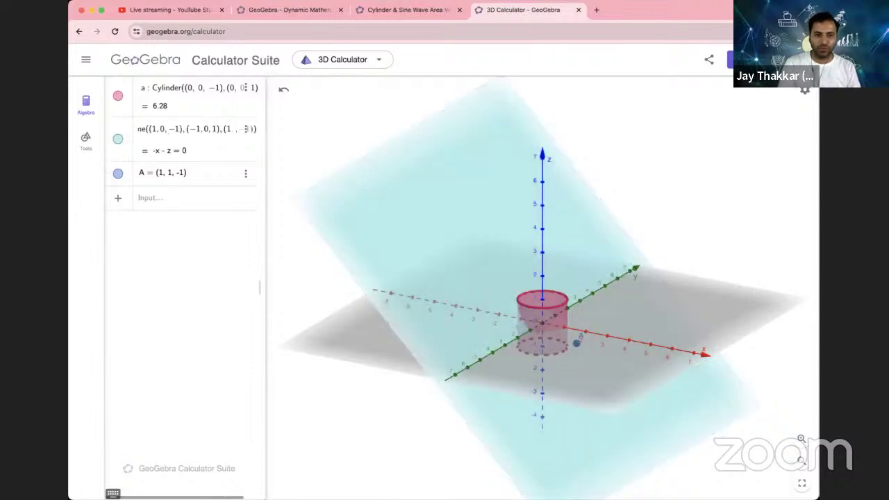
{"action": "key", "text": "BackSpace"}
{"action": "type", "text": "0"}
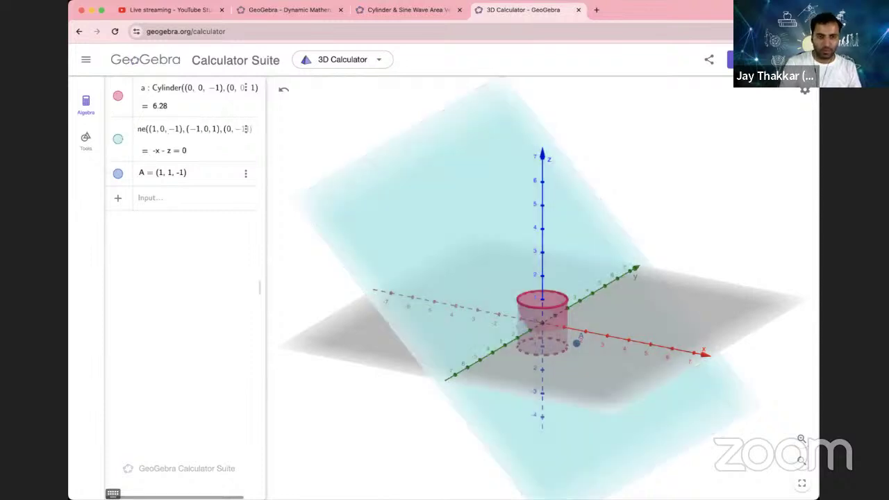
{"action": "type", "text": "0,1 "}
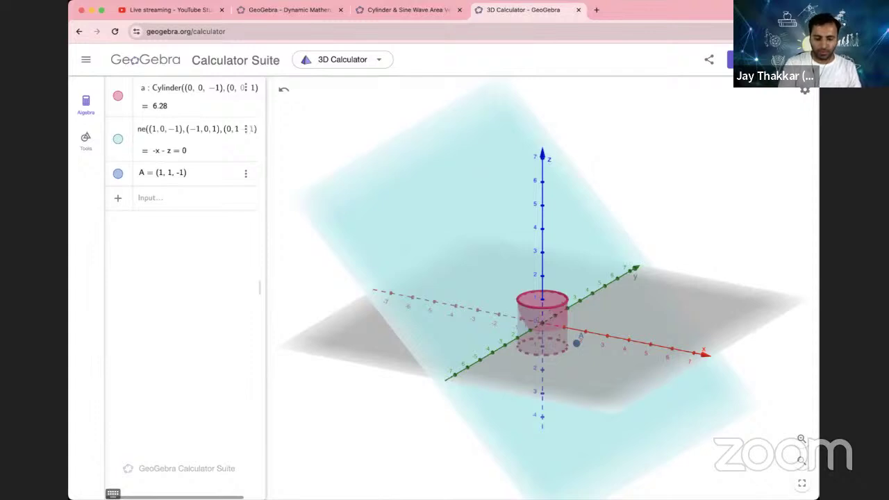
{"action": "type", "text": "-"}
{"action": "type", "text": "1"}
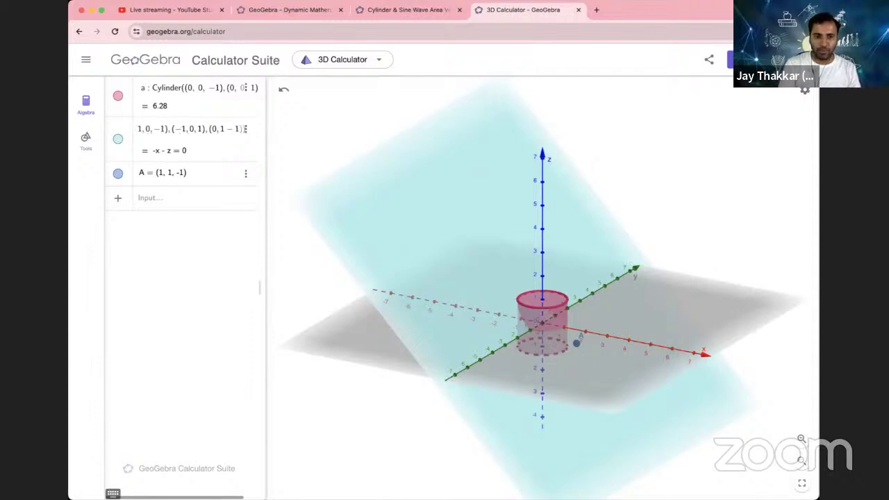
{"action": "key", "text": "BackSpace"}
{"action": "key", "text": "BackSpace"}
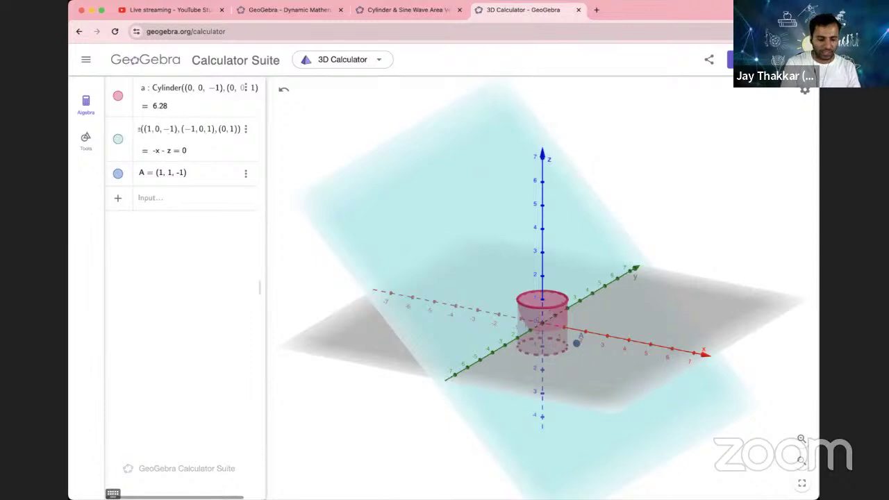
{"action": "type", "text": ",0"}
{"action": "key", "text": "Return"}
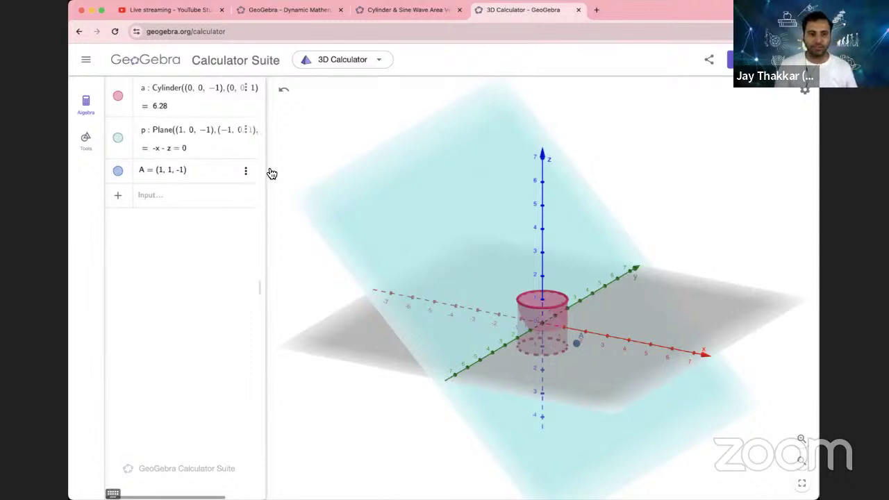
{"action": "left_click", "coordinate": [247, 173]}
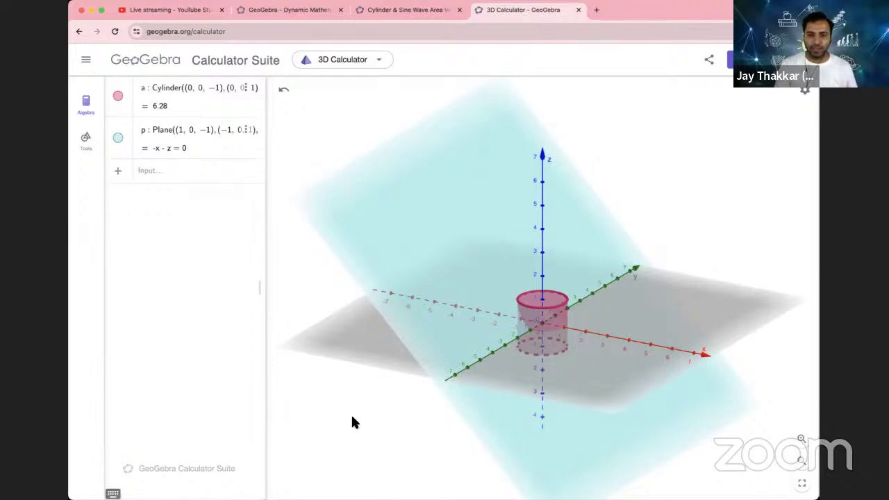
Step: Examine the plane's cut through the cylinder close up, from below, from several sides and edge-on along the y-axis
{"action": "mouse_move", "coordinate": [368, 410]}
{"action": "left_mouse_down"}
{"action": "mouse_move", "coordinate": [389, 393]}
{"action": "mouse_move", "coordinate": [373, 410]}
{"action": "left_mouse_up"}
{"action": "mouse_move", "coordinate": [304, 255]}
{"action": "left_mouse_down"}
{"action": "mouse_move", "coordinate": [303, 248]}
{"action": "mouse_move", "coordinate": [314, 248]}
{"action": "left_mouse_up"}
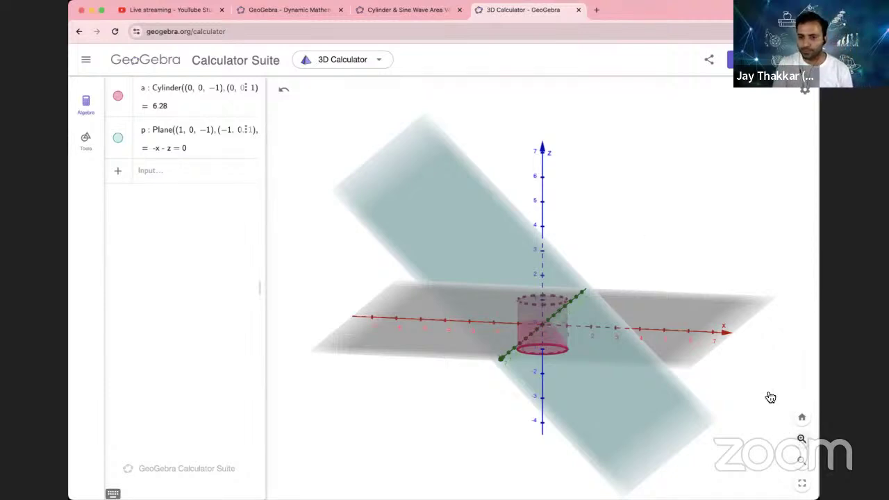
{"action": "scroll", "coordinate": [779, 407], "scroll_direction": "up", "scroll_amount": 1}
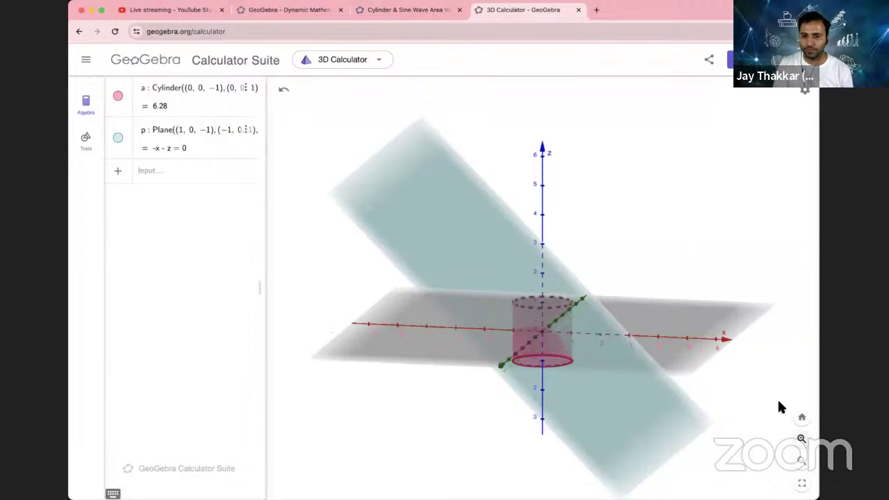
{"action": "left_click", "coordinate": [803, 419]}
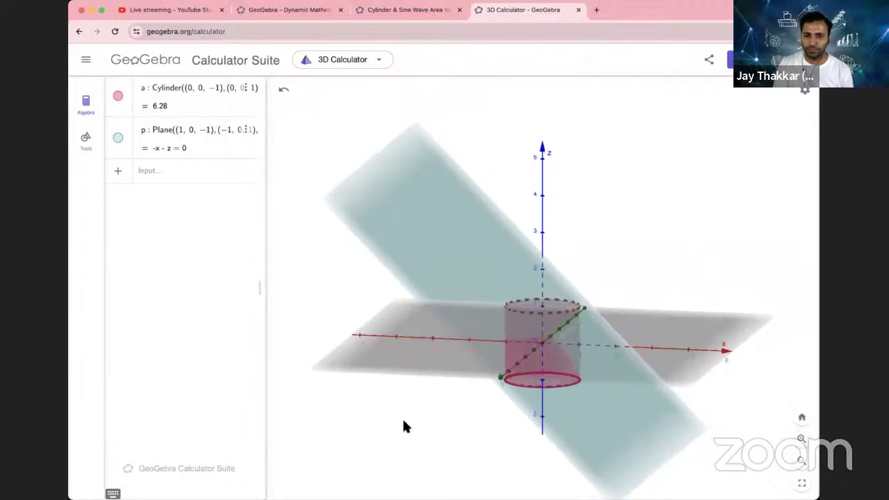
{"action": "left_click_drag", "start_coordinate": [411, 419], "coordinate": [414, 419]}
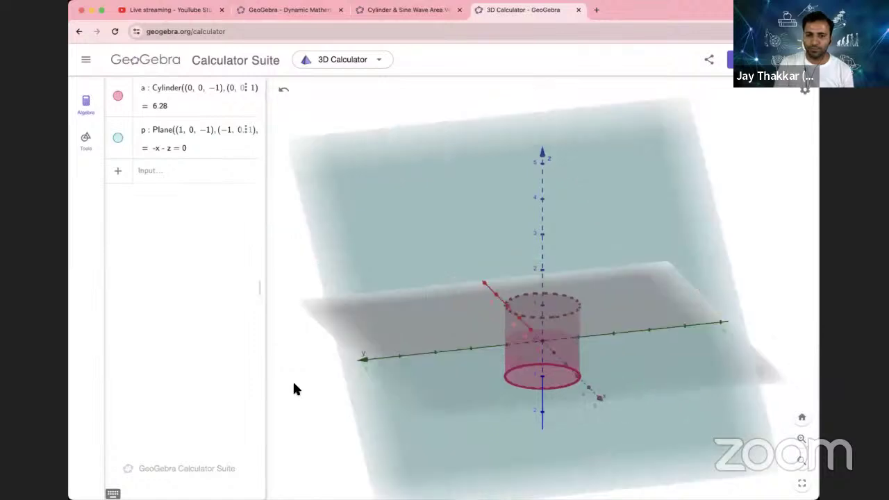
{"action": "left_click_drag", "start_coordinate": [292, 380], "coordinate": [705, 399]}
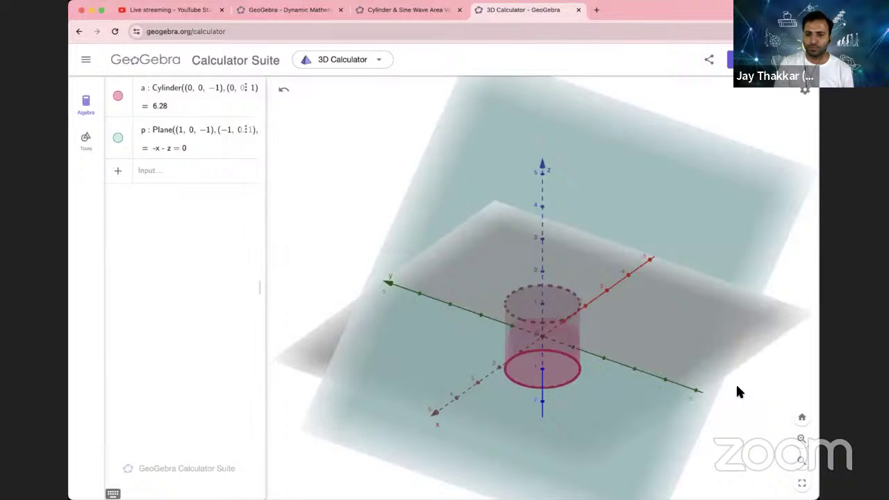
{"action": "left_click_drag", "start_coordinate": [737, 388], "coordinate": [585, 262]}
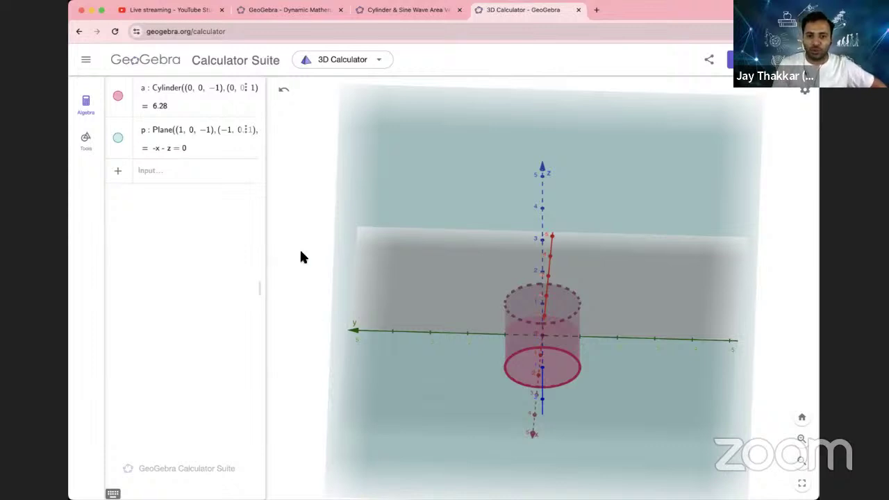
{"action": "left_click_drag", "start_coordinate": [312, 252], "coordinate": [313, 252]}
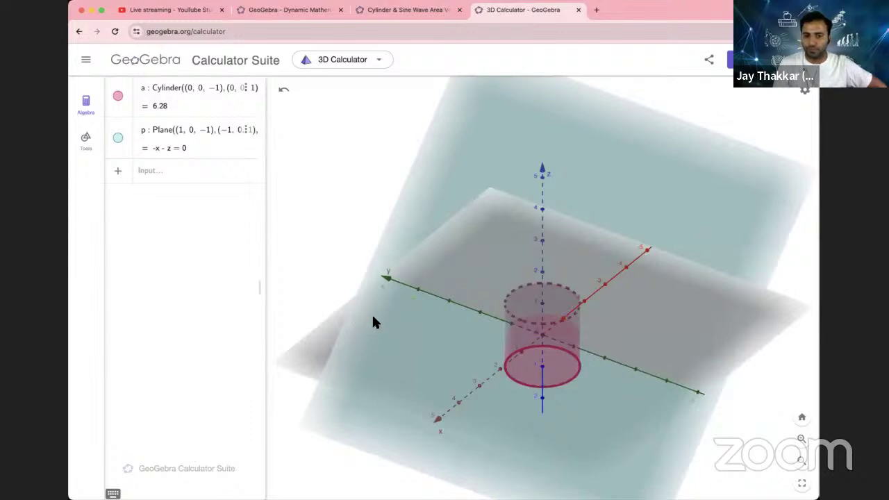
{"action": "left_click_drag", "start_coordinate": [378, 324], "coordinate": [401, 343]}
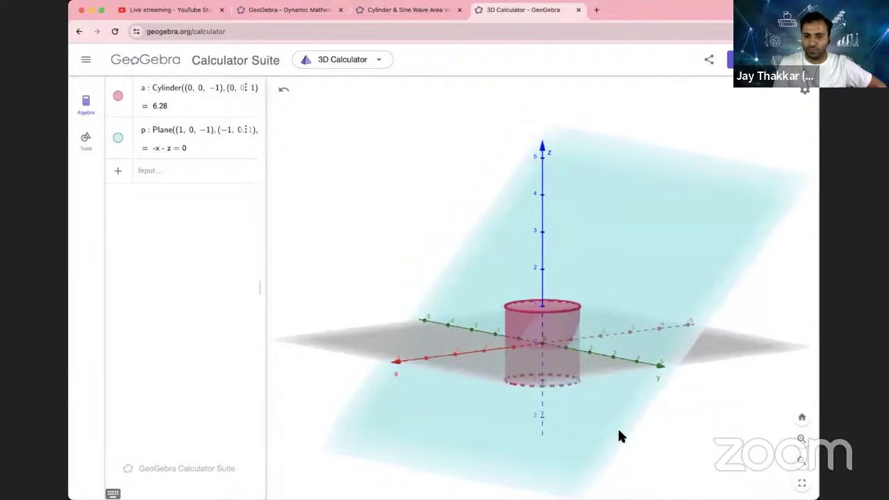
{"action": "left_click_drag", "start_coordinate": [619, 430], "coordinate": [623, 427]}
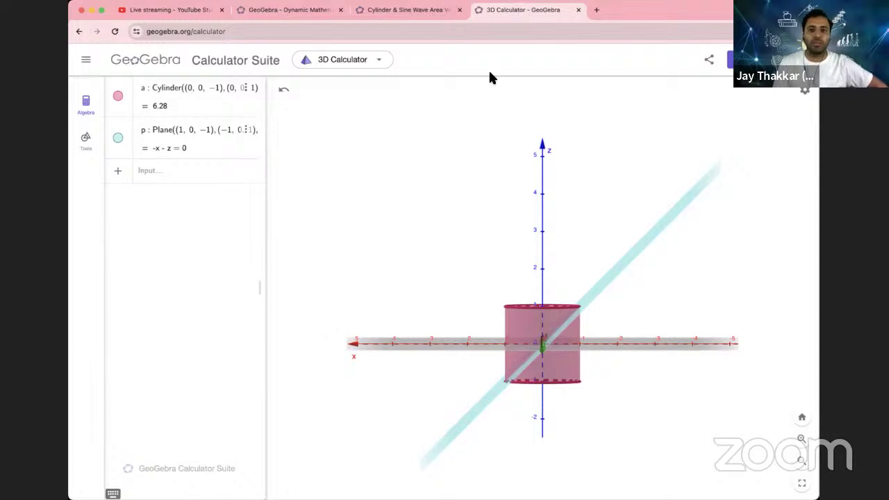
Step: Look at the sliced cylinder in the Cylinder & Sine Wave Area applet for comparison and return to the 3D Calculator
{"action": "left_click", "coordinate": [410, 10]}
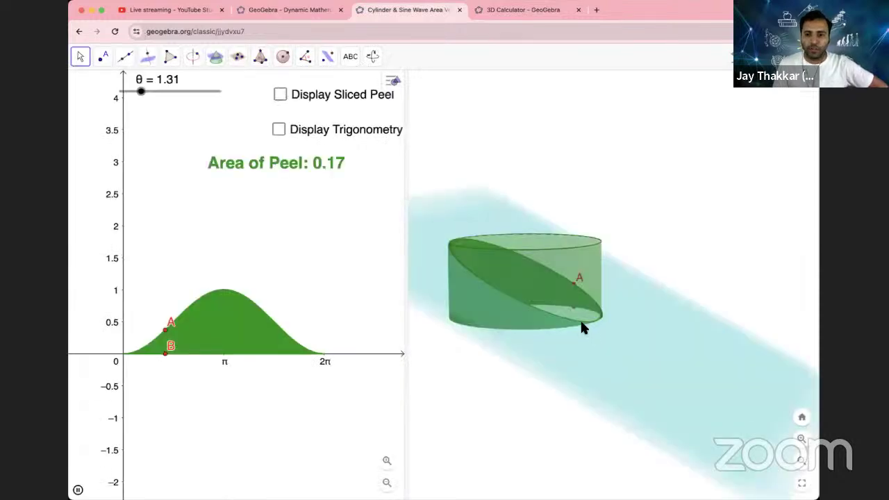
{"action": "left_click_drag", "start_coordinate": [583, 328], "coordinate": [535, 319]}
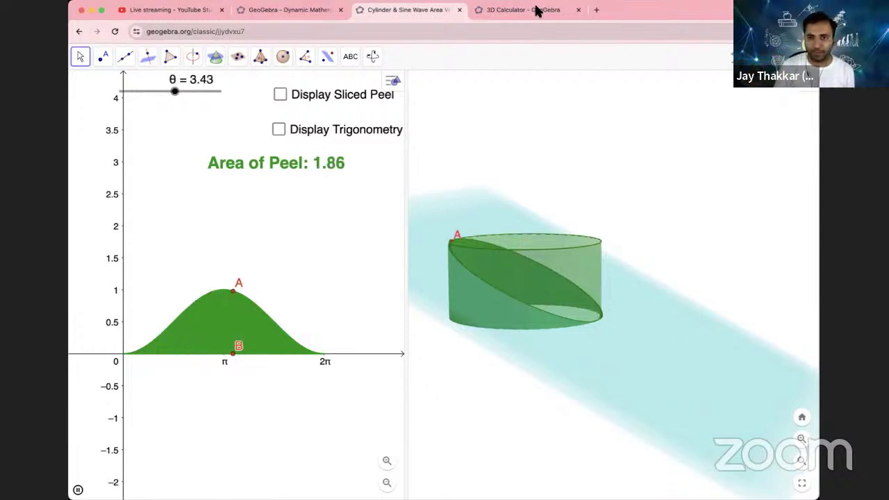
{"action": "key", "text": "ctrl+Tab"}
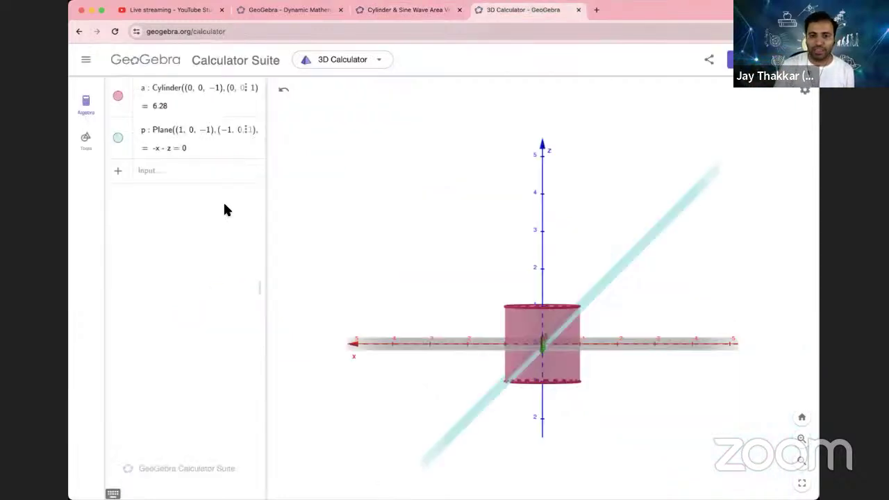
Step: Add a circle of radius 1 centred at the origin using Circle(O, 1)
{"action": "left_click", "coordinate": [198, 176]}
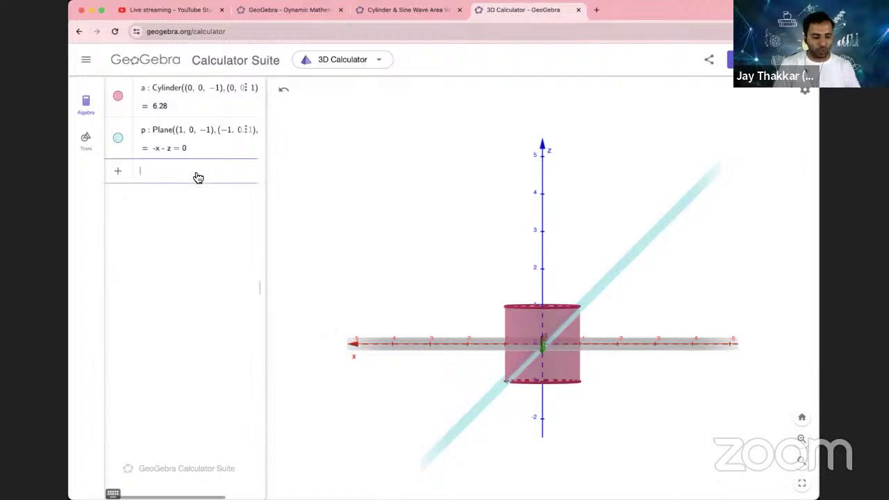
{"action": "type", "text": "circ"}
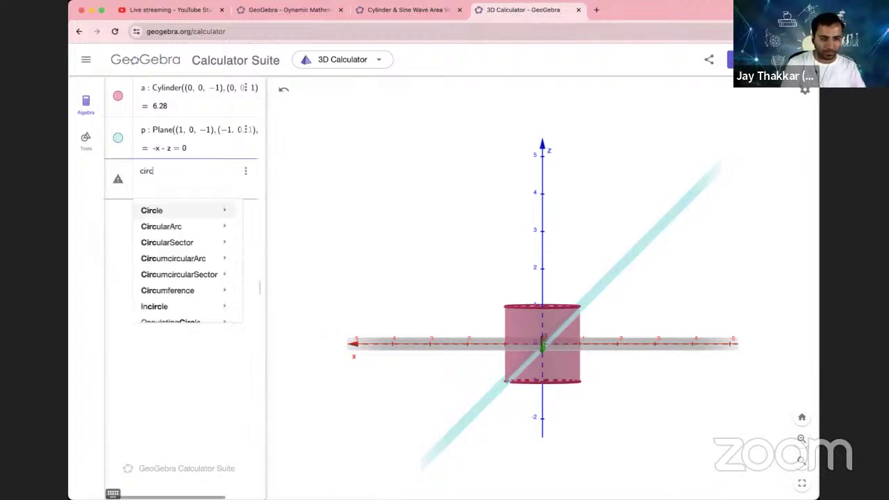
{"action": "type", "text": "le"}
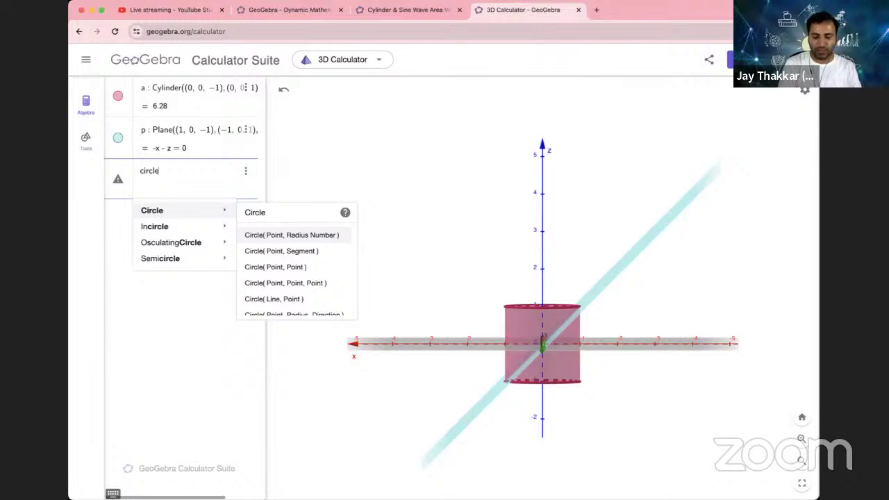
{"action": "key", "text": "Return"}
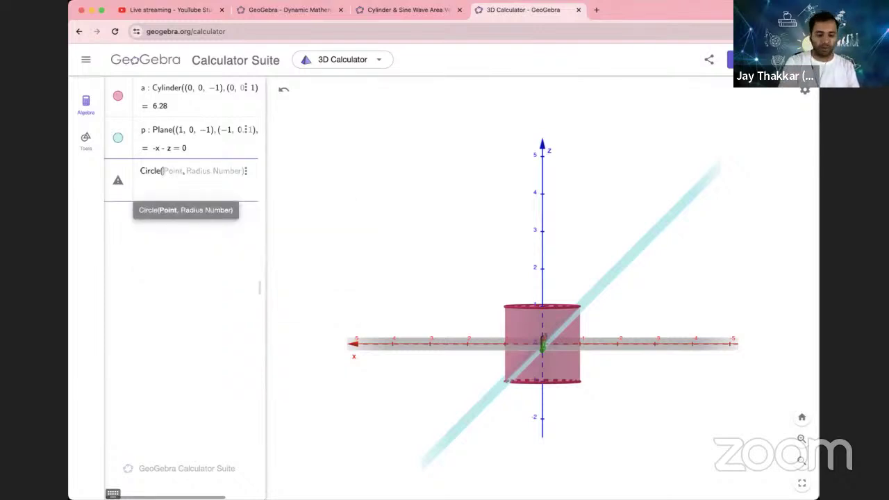
{"action": "type", "text": "O"}
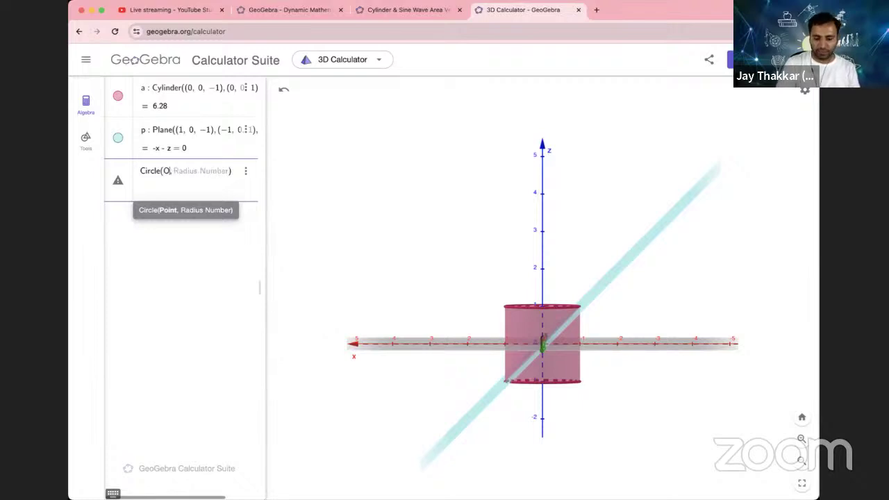
{"action": "type", "text": ", "}
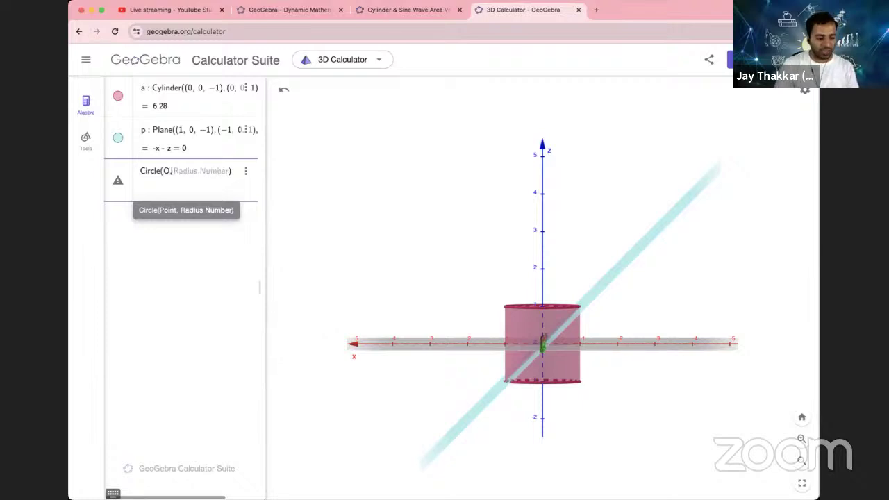
{"action": "type", "text": "1"}
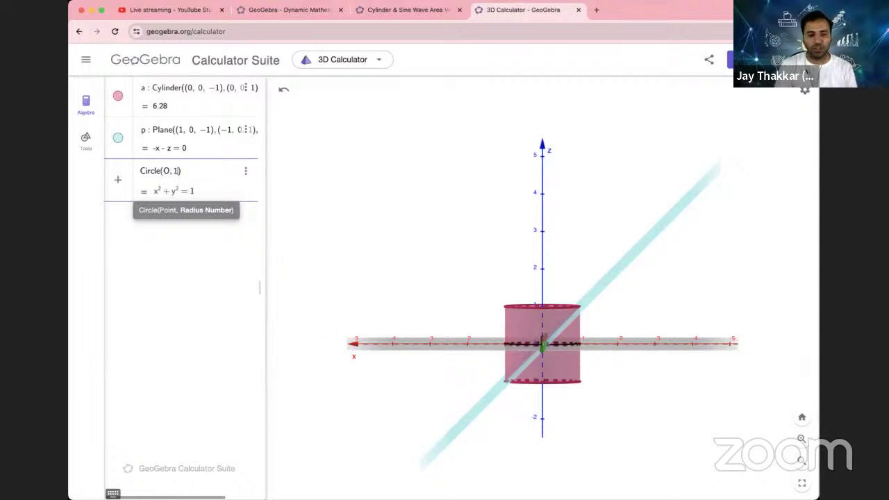
{"action": "key", "text": "Return"}
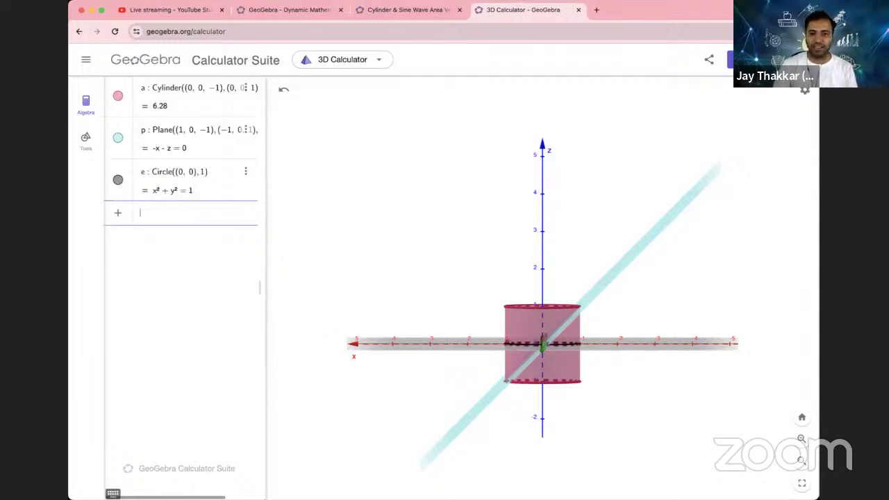
Step: Create a slider for a new variable named α
{"action": "left_click", "coordinate": [428, 255]}
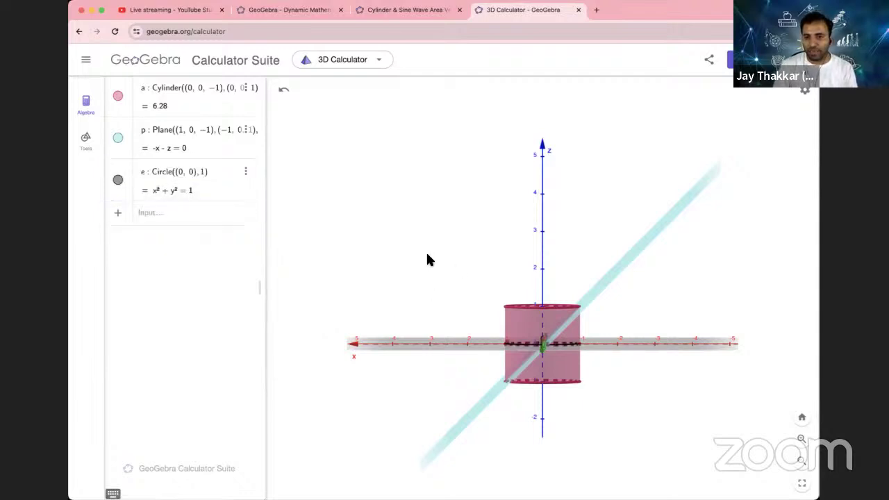
{"action": "mouse_move", "coordinate": [429, 260]}
{"action": "left_mouse_down"}
{"action": "mouse_move", "coordinate": [428, 272]}
{"action": "mouse_move", "coordinate": [428, 265]}
{"action": "left_mouse_up"}
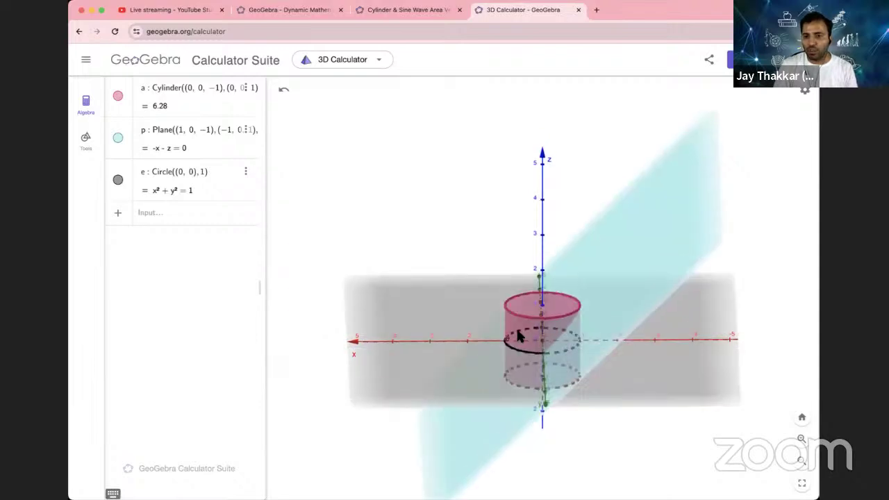
{"action": "left_click", "coordinate": [156, 215]}
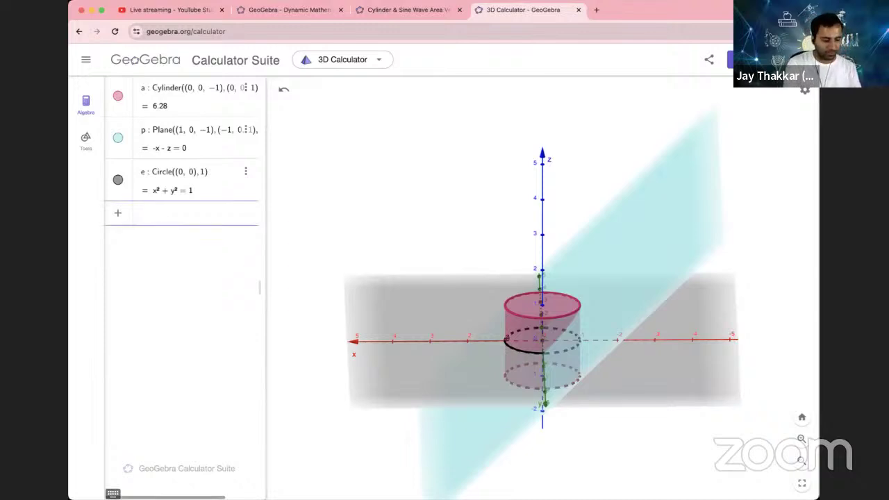
{"action": "type", "text": "α"}
{"action": "key", "text": "Return"}
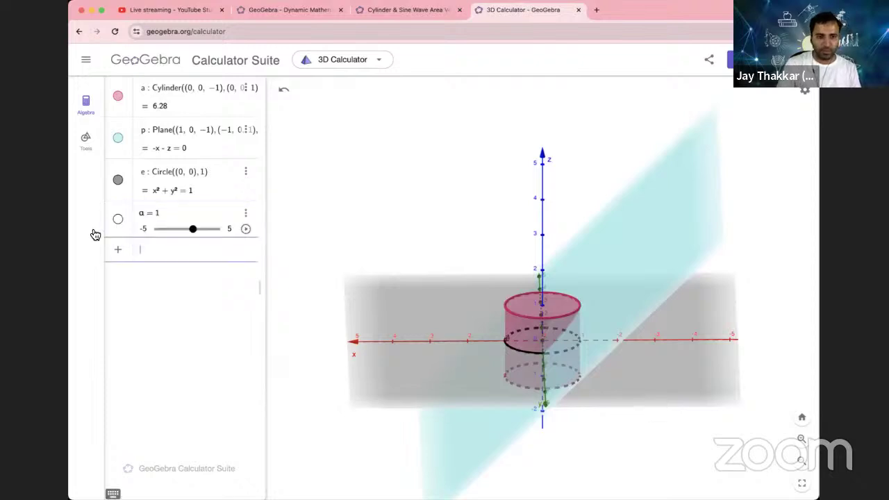
Step: Set the α slider's range from 0 to 2Pi with a step of 0.001
{"action": "left_click", "coordinate": [144, 228]}
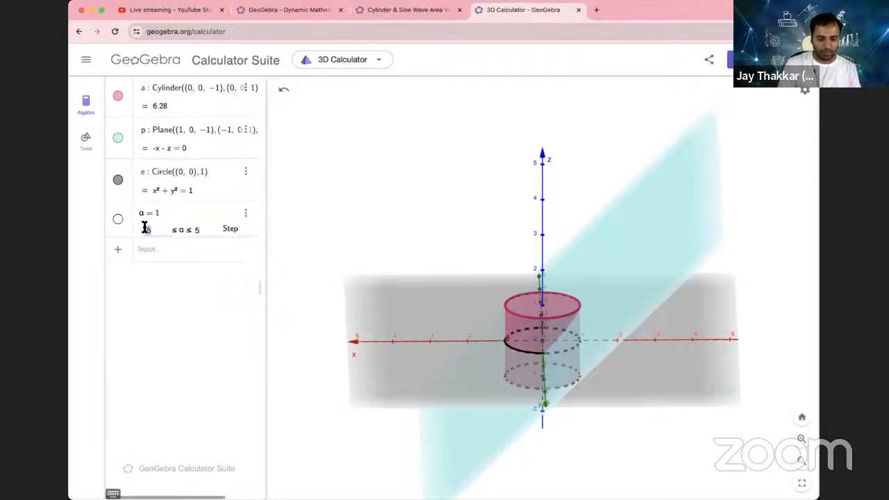
{"action": "type", "text": "0"}
{"action": "key", "text": "Tab"}
{"action": "type", "text": "2"}
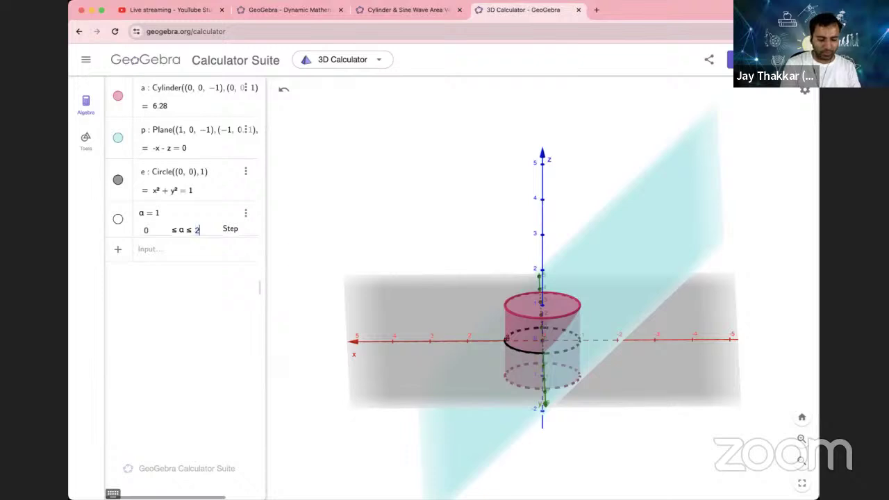
{"action": "type", "text": "Pi"}
{"action": "key", "text": "Tab"}
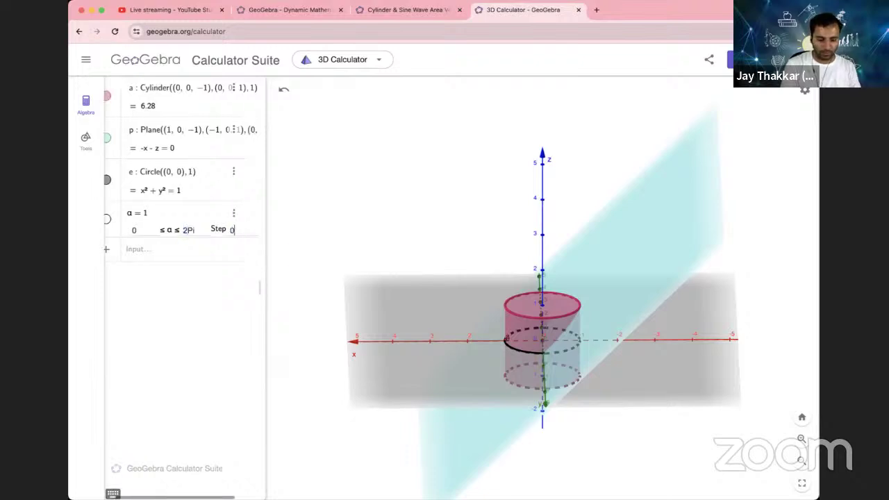
{"action": "type", "text": "0.00"}
{"action": "key", "text": "Return"}
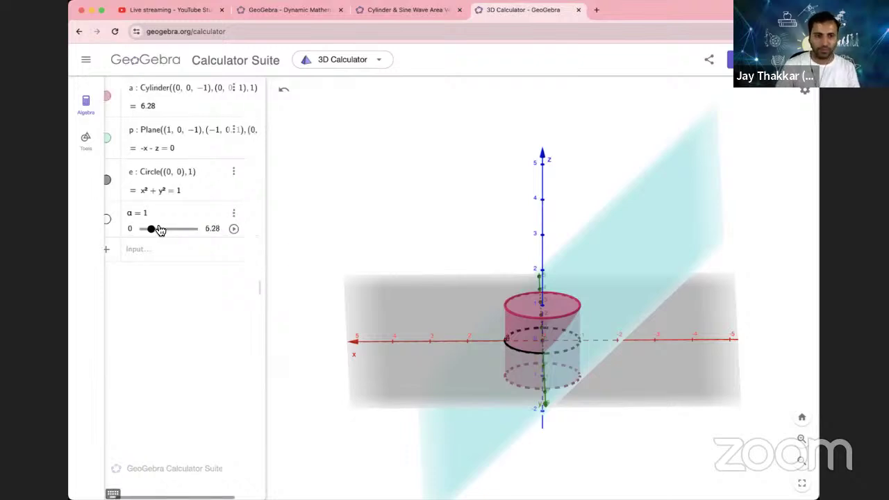
Step: Add a point on the circle with the polar coordinates (1; α)
{"action": "left_click", "coordinate": [161, 256]}
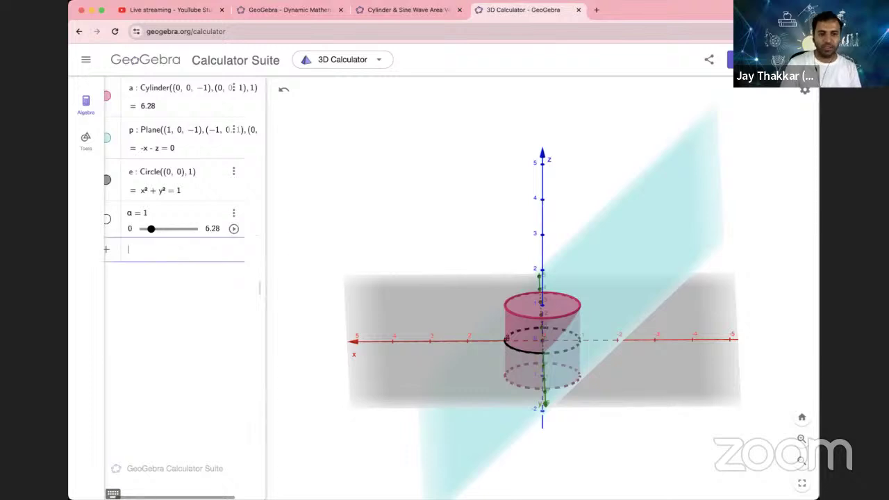
{"action": "type", "text": "("}
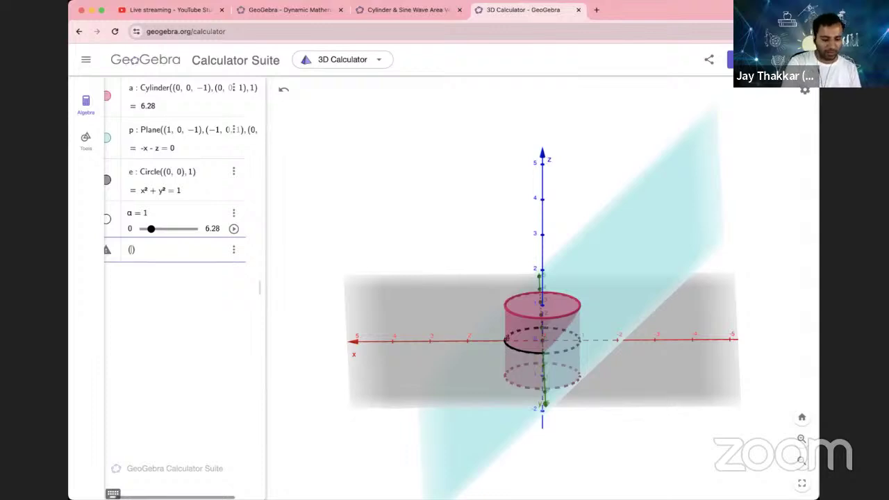
{"action": "type", "text": "1"}
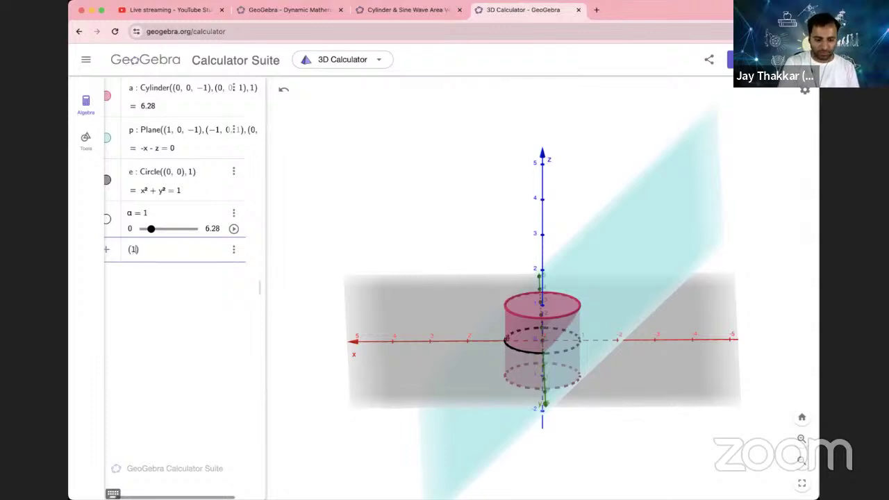
{"action": "type", "text": ","}
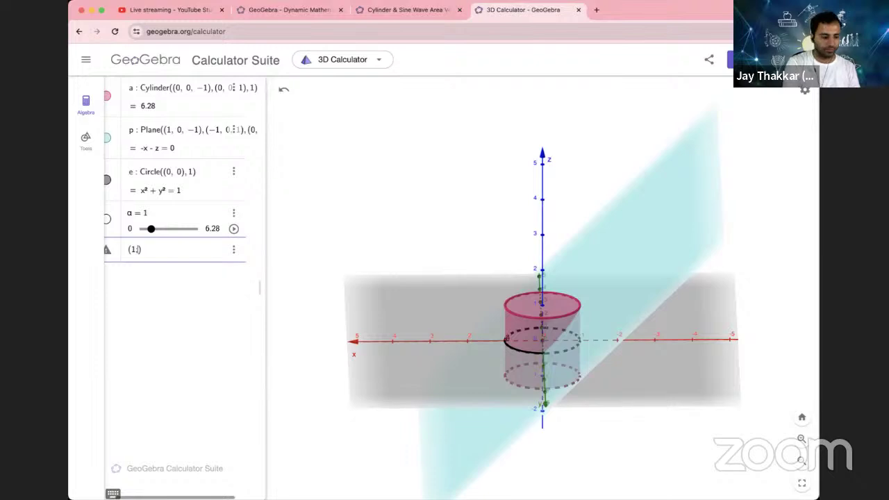
{"action": "type", "text": "α"}
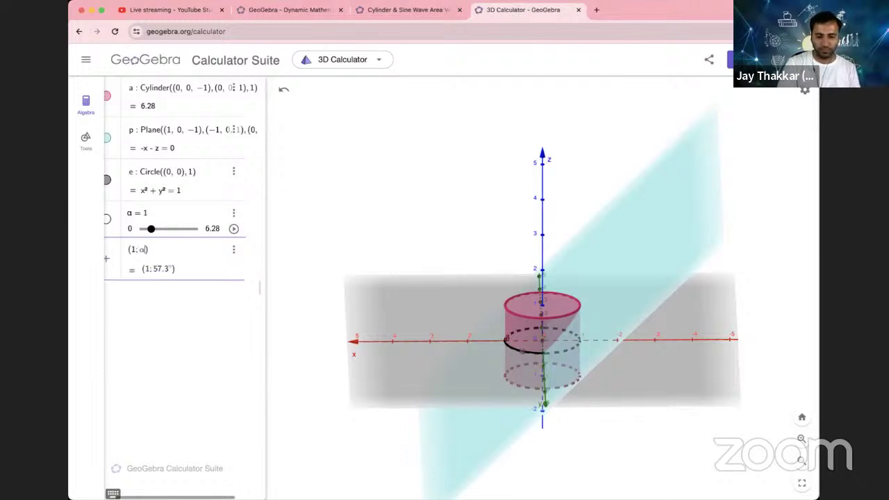
{"action": "key", "text": "Return"}
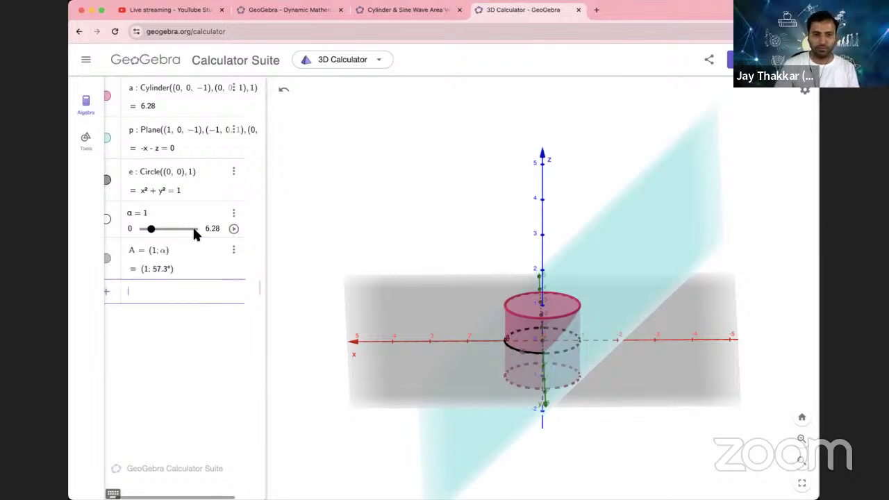
Step: Briefly test the α animation and set the slider's repeat mode to Increasing
{"action": "left_click", "coordinate": [234, 229]}
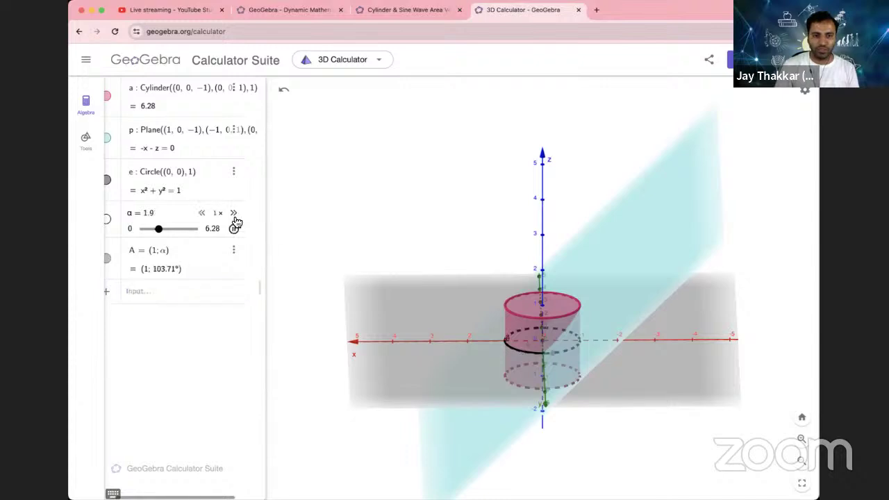
{"action": "left_click", "coordinate": [234, 228]}
{"action": "left_click", "coordinate": [233, 213]}
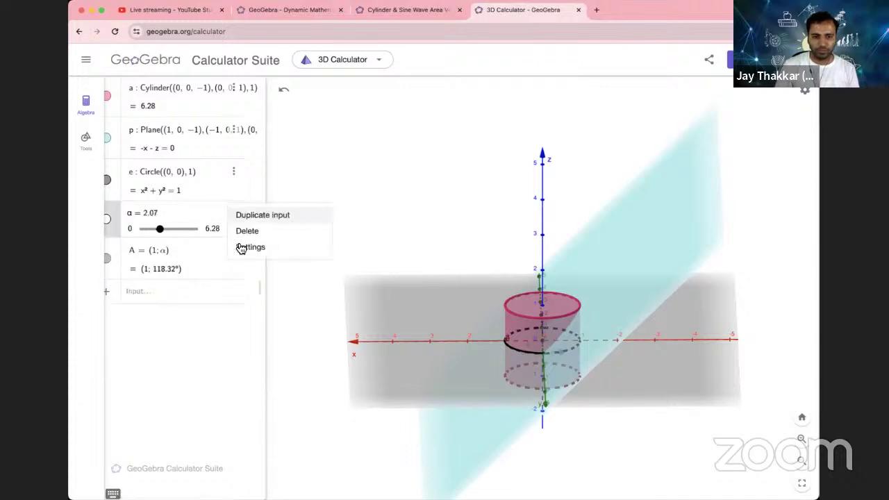
{"action": "left_click", "coordinate": [240, 247]}
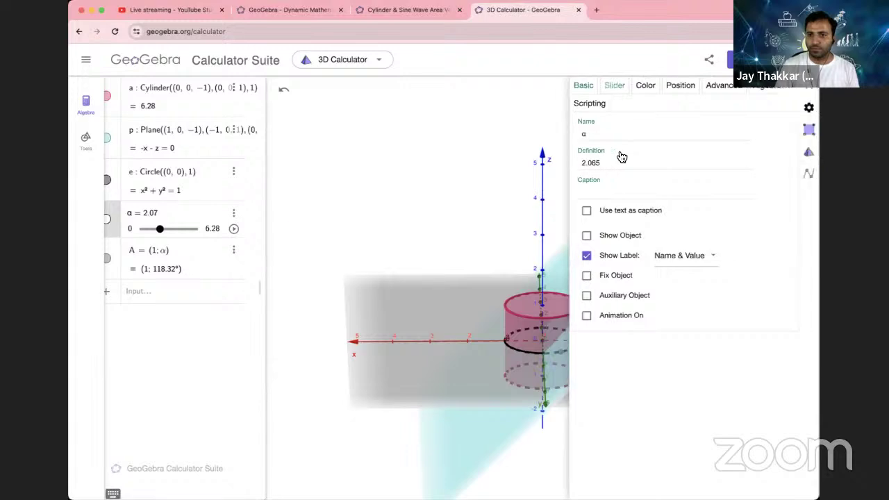
{"action": "left_click", "coordinate": [611, 260]}
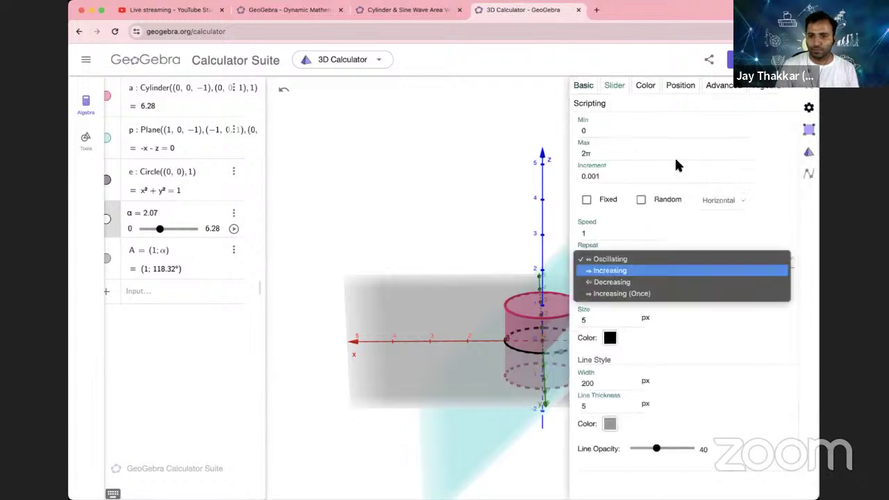
{"action": "left_click", "coordinate": [611, 270]}
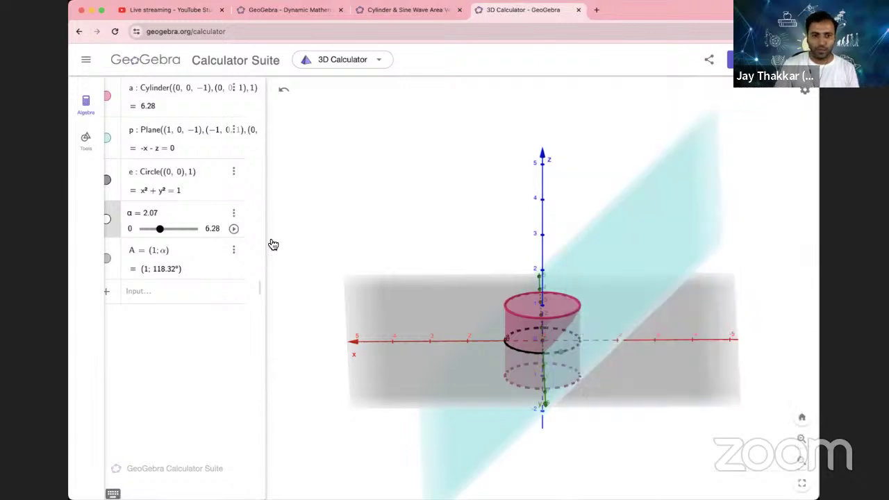
Step: Run the α animation, watch point A travel around the circle close up, and stop the animation
{"action": "left_click", "coordinate": [272, 241]}
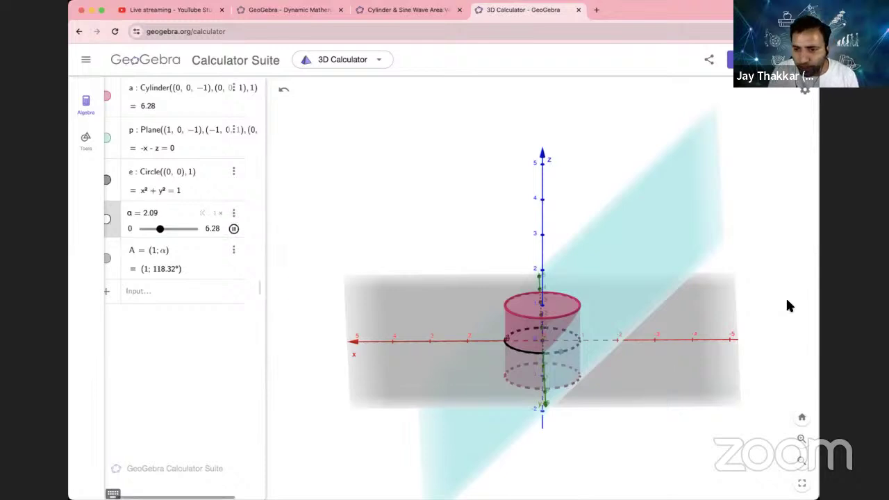
{"action": "left_click", "coordinate": [801, 440]}
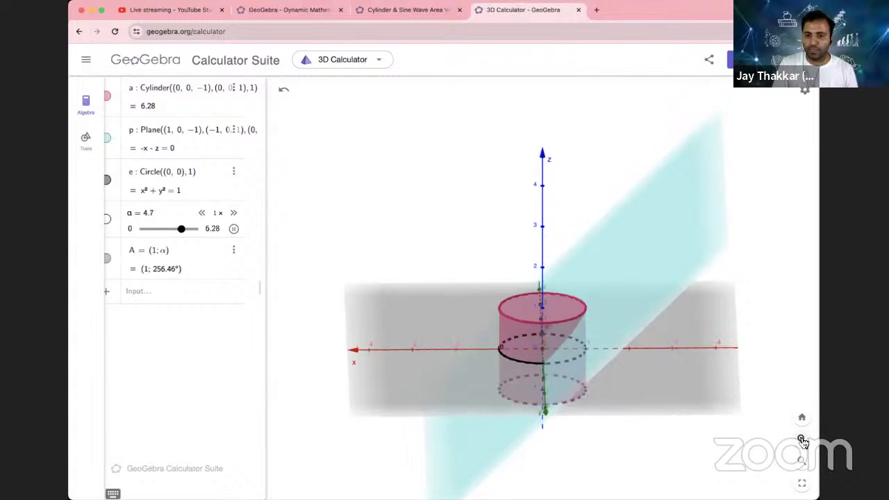
{"action": "left_click", "coordinate": [802, 440]}
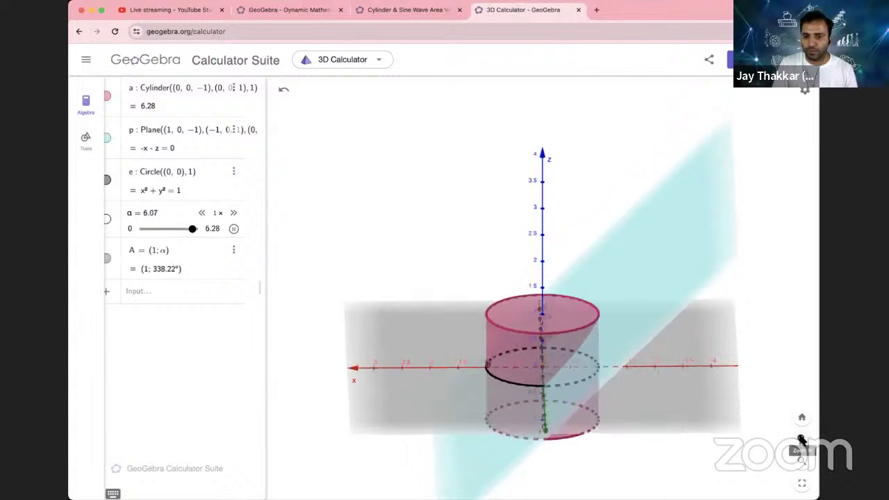
{"action": "left_click", "coordinate": [235, 261]}
Step: Color point A blue and increase its point size above 4
{"action": "left_click", "coordinate": [234, 249]}
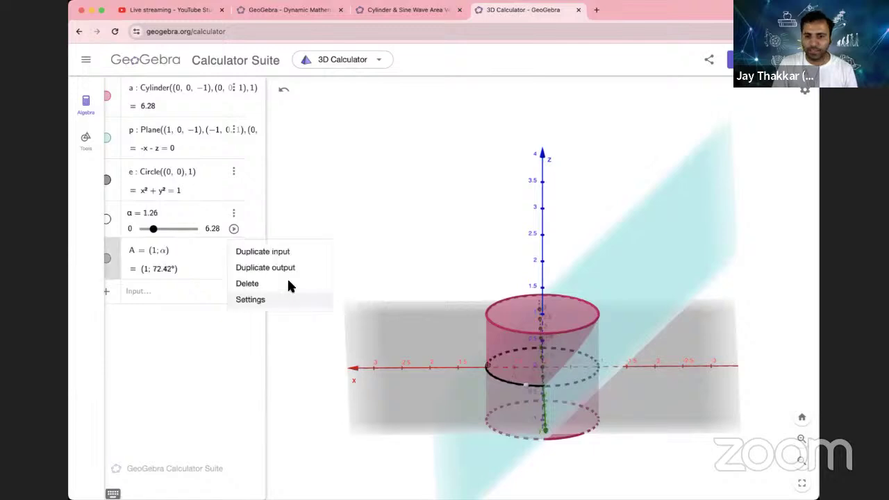
{"action": "left_click", "coordinate": [258, 299]}
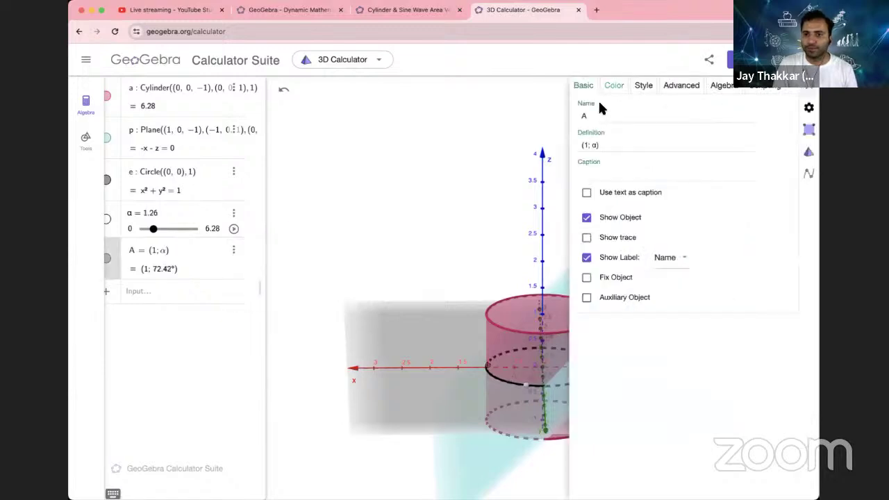
{"action": "left_click", "coordinate": [606, 88]}
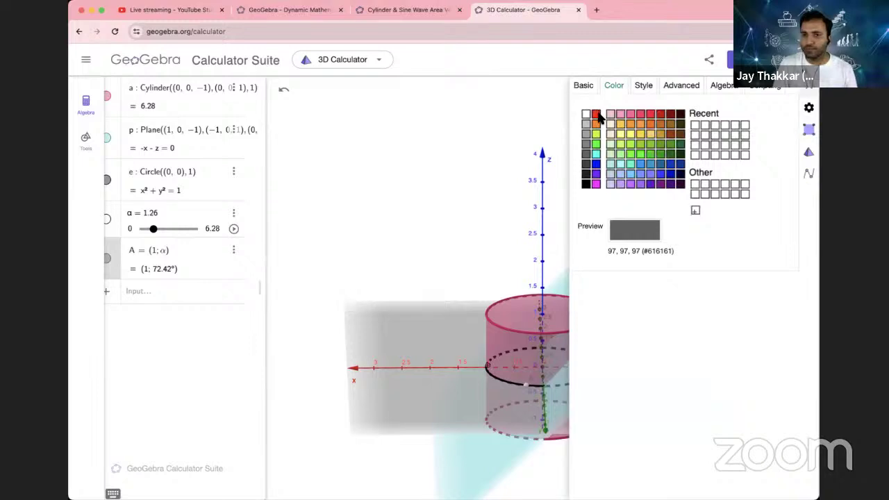
{"action": "left_click", "coordinate": [596, 164]}
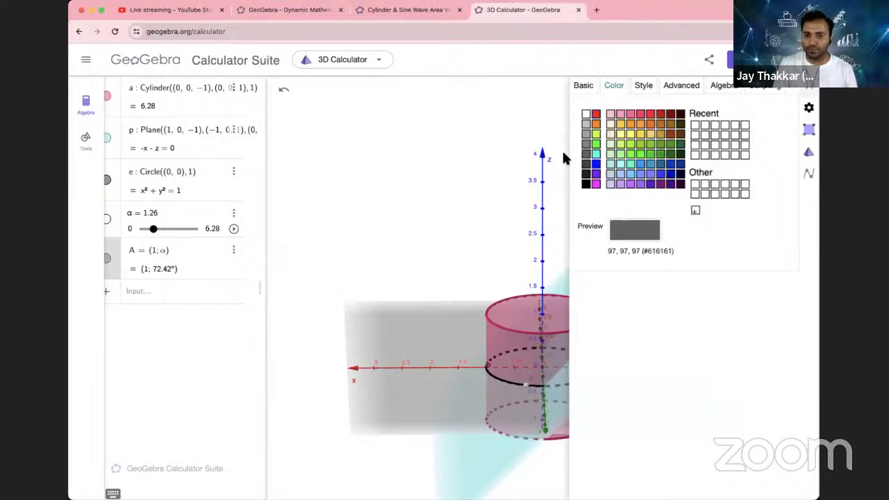
{"action": "left_click", "coordinate": [643, 86]}
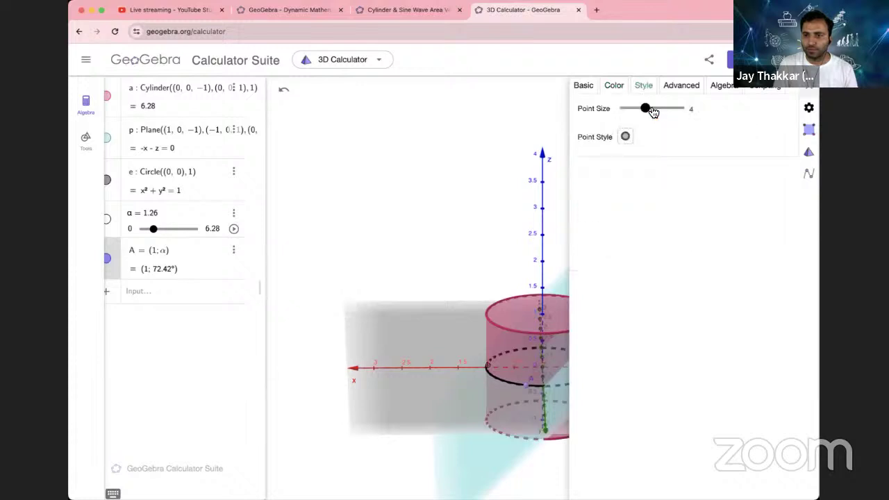
{"action": "left_click_drag", "start_coordinate": [656, 112], "coordinate": [662, 112]}
{"action": "left_click", "coordinate": [446, 146]}
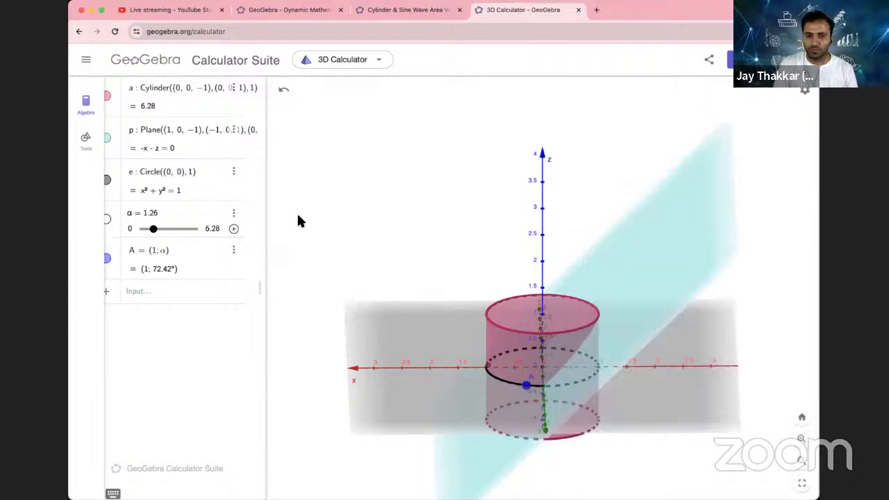
Step: Start the α animation and examine point A's motion around the circle from low and oblique viewpoints
{"action": "left_click", "coordinate": [234, 229]}
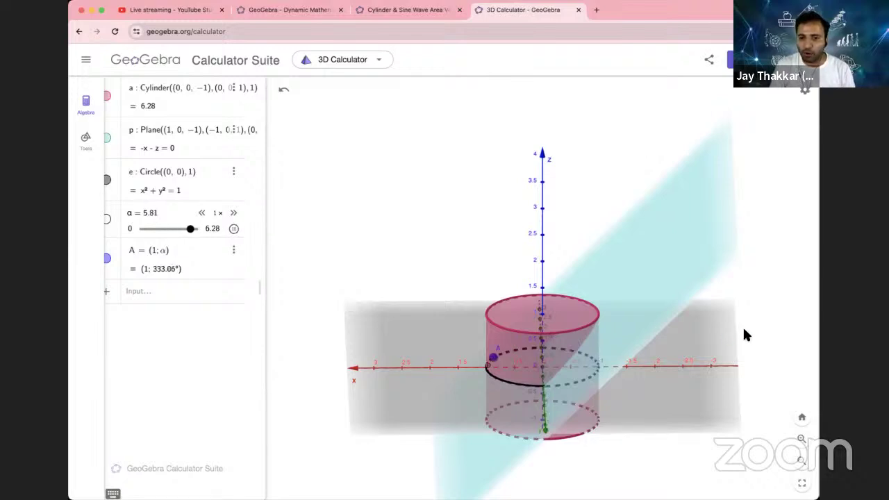
{"action": "left_click_drag", "start_coordinate": [744, 328], "coordinate": [751, 330]}
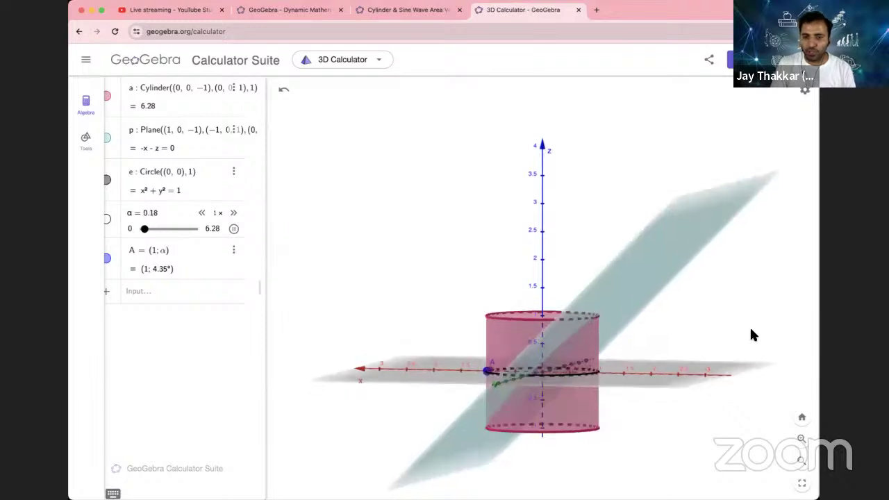
{"action": "left_click_drag", "start_coordinate": [489, 398], "coordinate": [500, 397]}
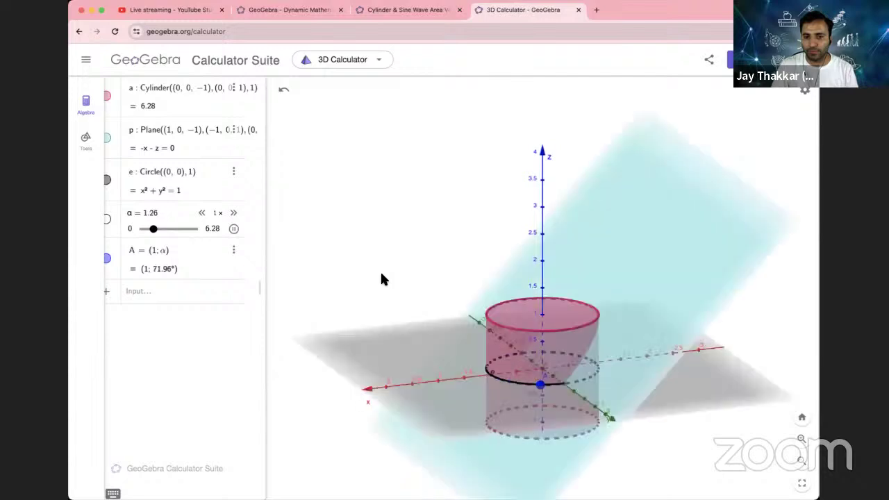
Step: Create the intersection curve of plane p and cylinder a with Intersect(p, a)
{"action": "left_click", "coordinate": [174, 300]}
{"action": "type", "text": "i"}
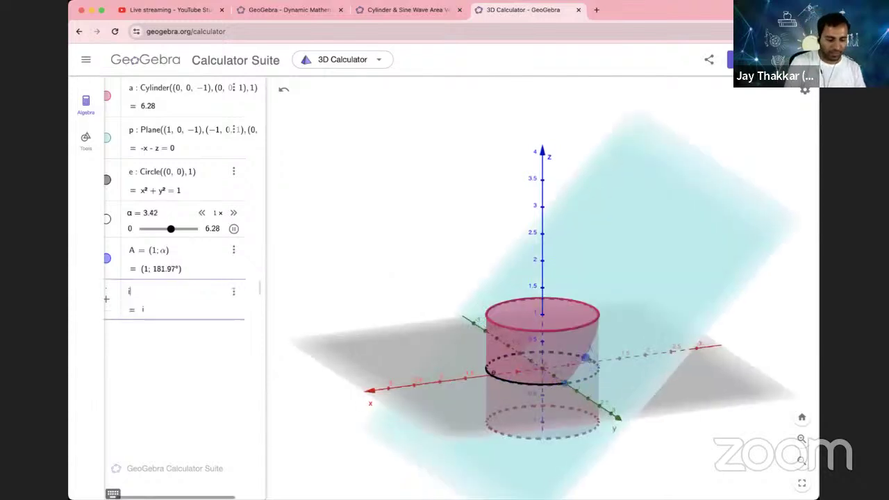
{"action": "type", "text": "nt"}
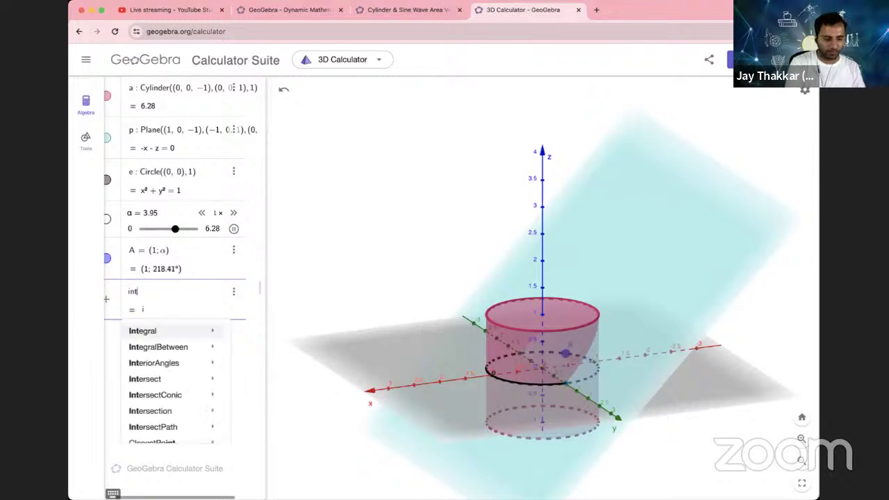
{"action": "type", "text": "erse"}
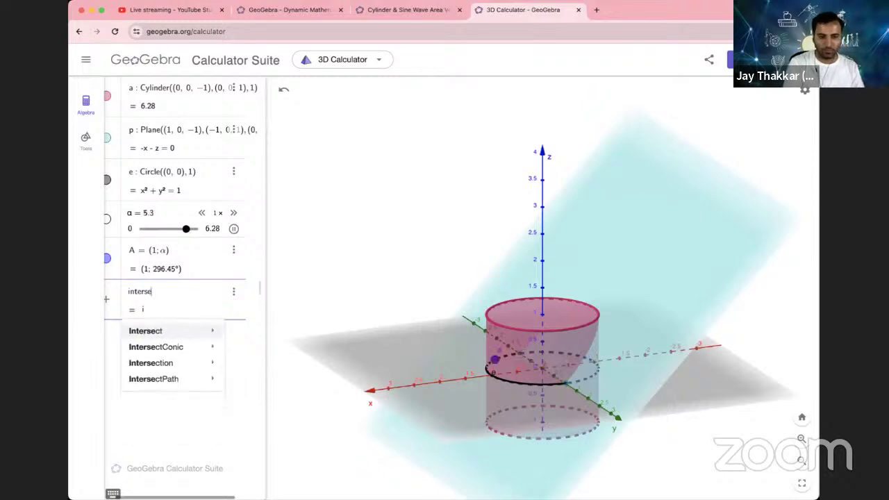
{"action": "type", "text": "ction"}
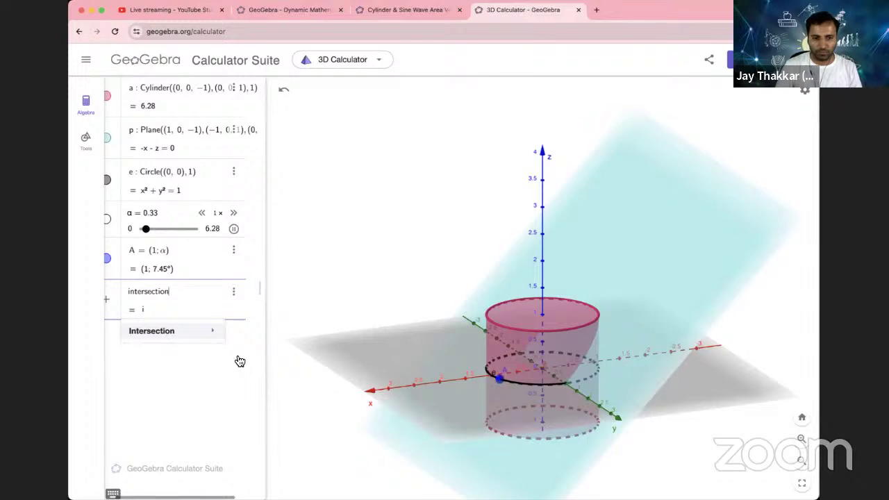
{"action": "mouse_move", "coordinate": [171, 332]}
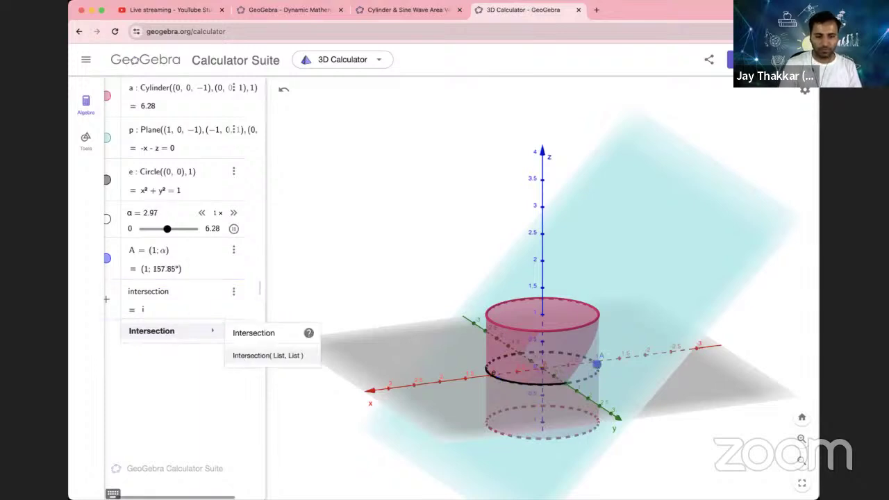
{"action": "key", "text": "BackSpace"}
{"action": "key", "text": "BackSpace"}
{"action": "key", "text": "BackSpace"}
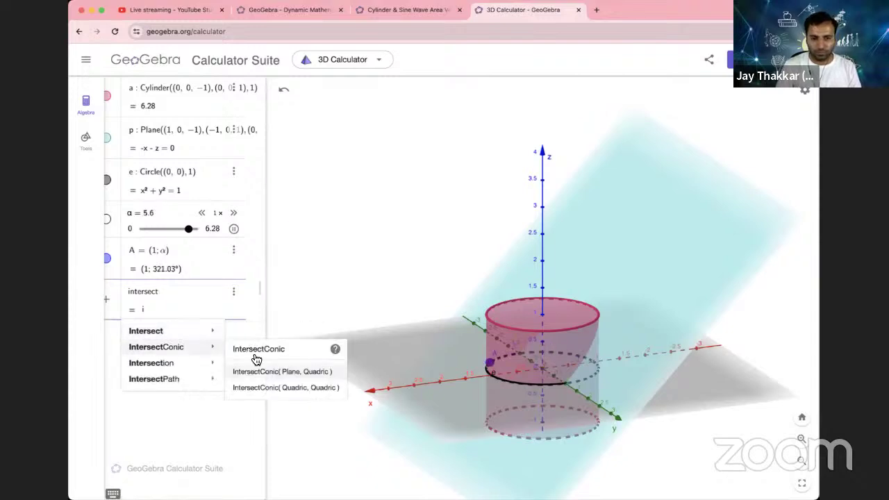
{"action": "mouse_move", "coordinate": [206, 333]}
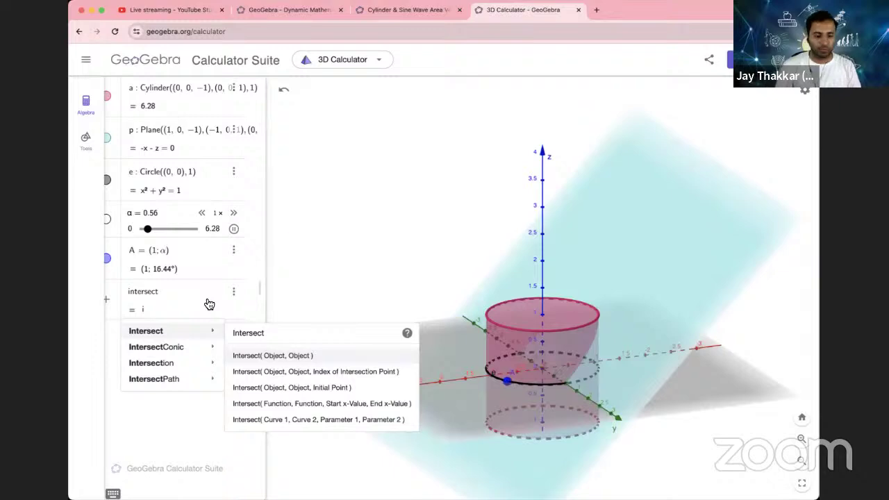
{"action": "key", "text": "Return"}
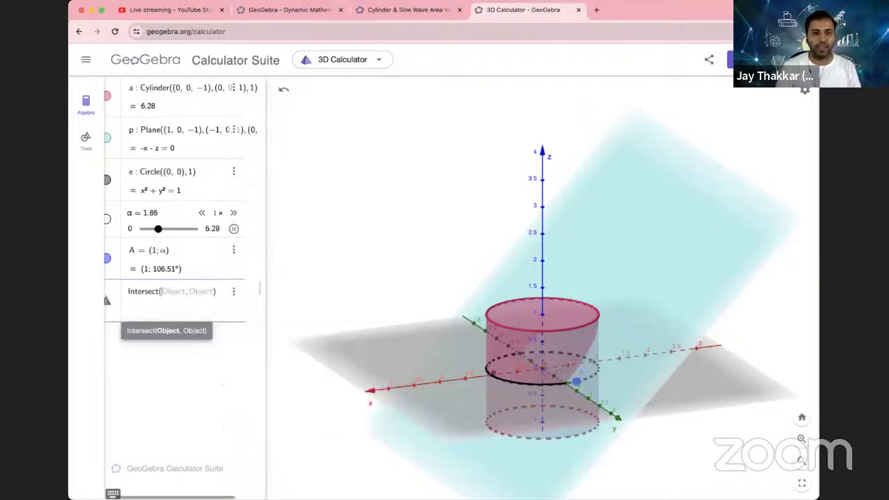
{"action": "type", "text": "p, "}
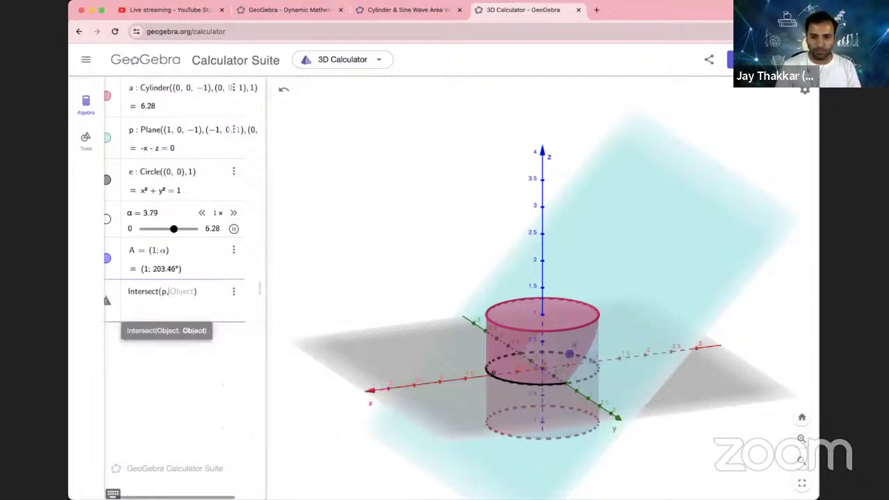
{"action": "type", "text": "a"}
{"action": "key", "text": "Return"}
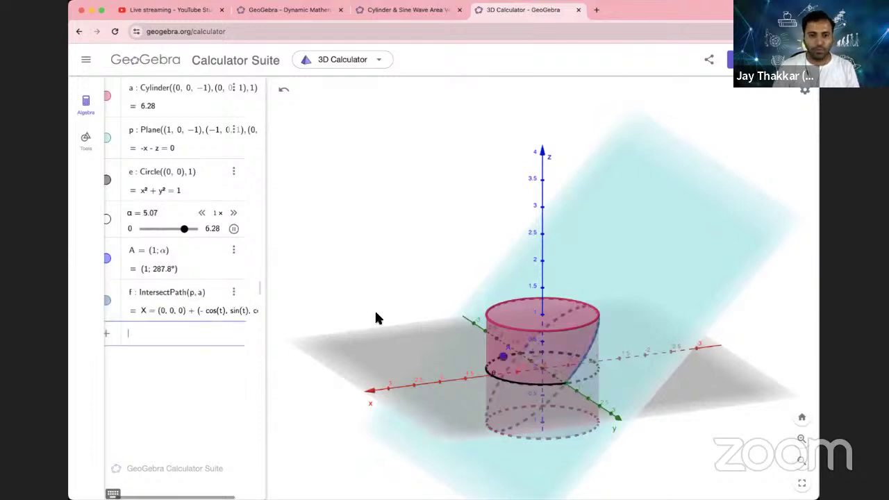
Step: Recolor cylinder a green (#66CC00) and lower its opacity
{"action": "right_click", "coordinate": [115, 85]}
{"action": "left_click", "coordinate": [153, 141]}
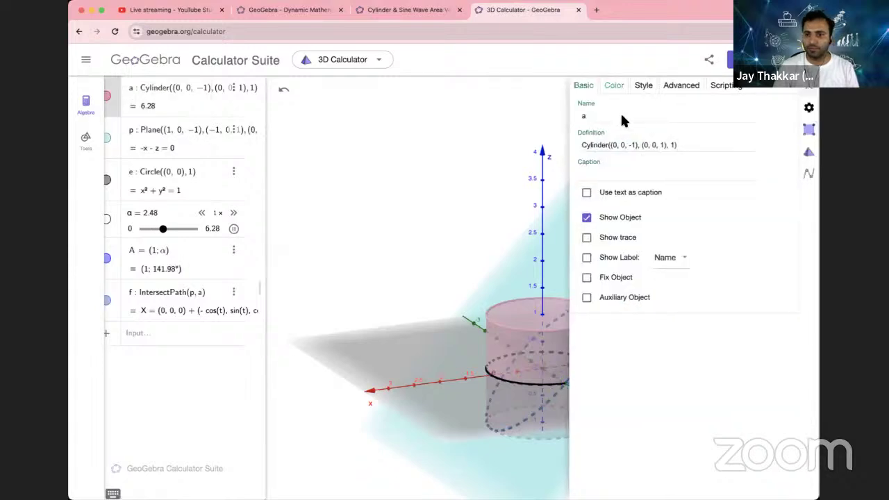
{"action": "left_click", "coordinate": [615, 85]}
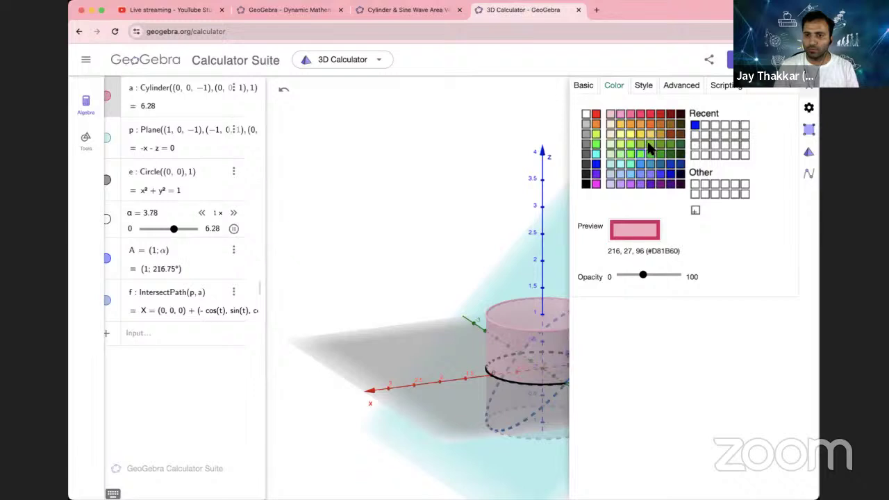
{"action": "left_click", "coordinate": [650, 144]}
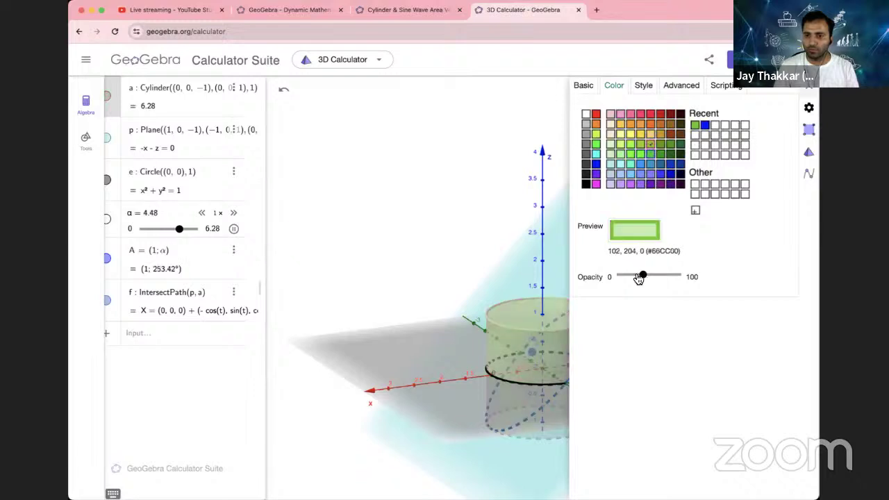
{"action": "left_click_drag", "start_coordinate": [640, 278], "coordinate": [630, 277]}
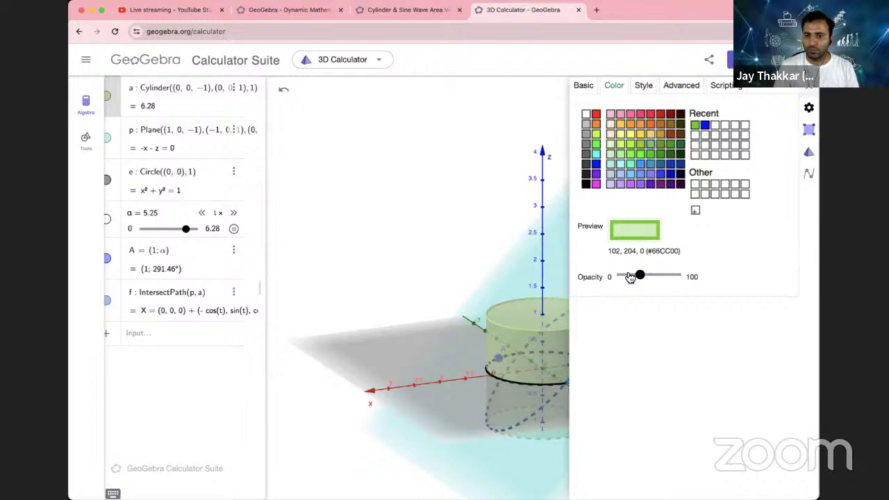
{"action": "left_click", "coordinate": [630, 277]}
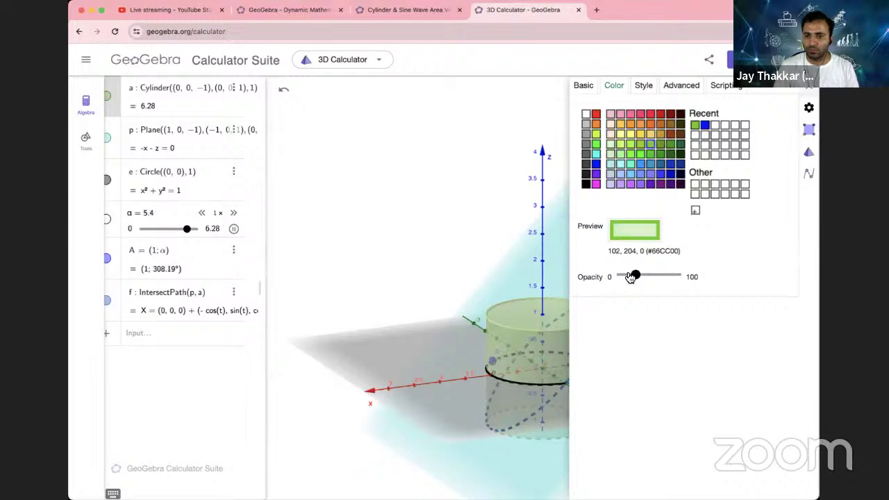
{"action": "left_click_drag", "start_coordinate": [630, 277], "coordinate": [632, 277]}
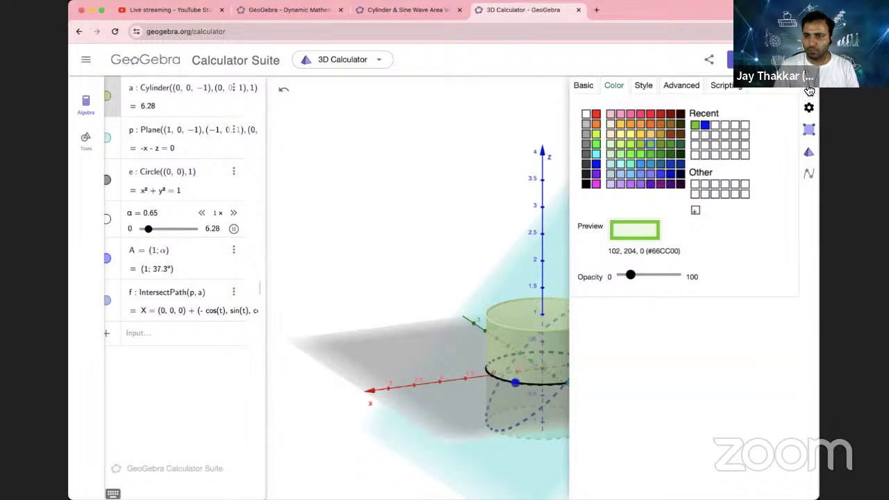
{"action": "key", "text": "Escape"}
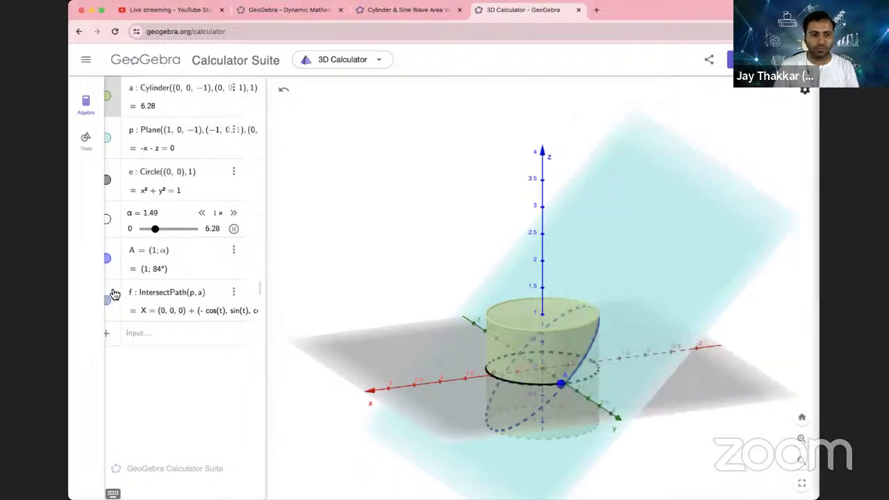
Step: Color the intersection path f magenta (#FF00FF) and set its hidden line style to Unchanged
{"action": "right_click", "coordinate": [145, 364]}
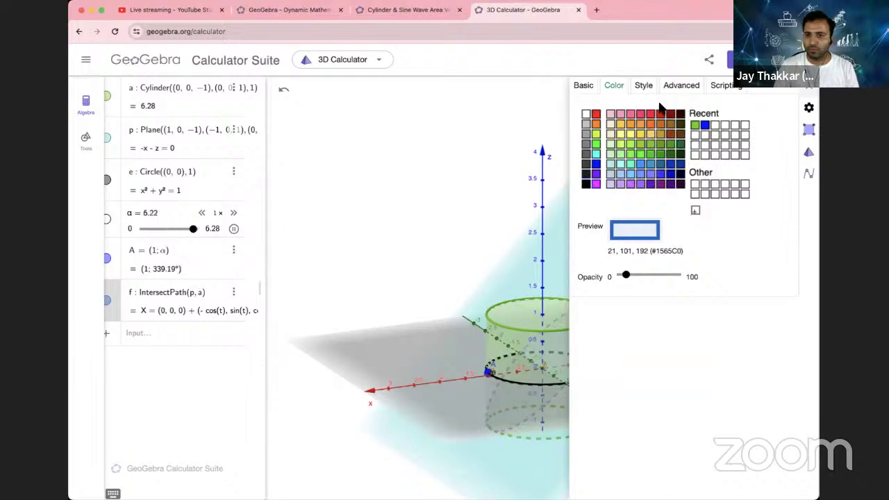
{"action": "left_click", "coordinate": [596, 183]}
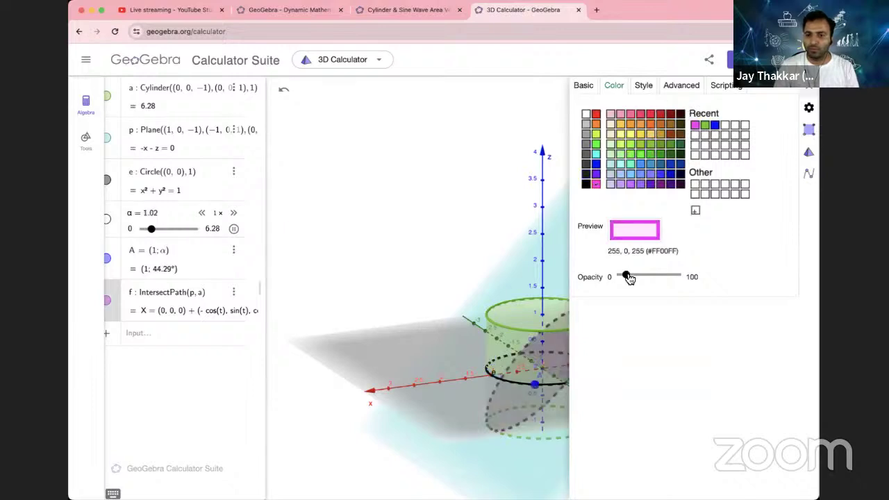
{"action": "left_click", "coordinate": [643, 84]}
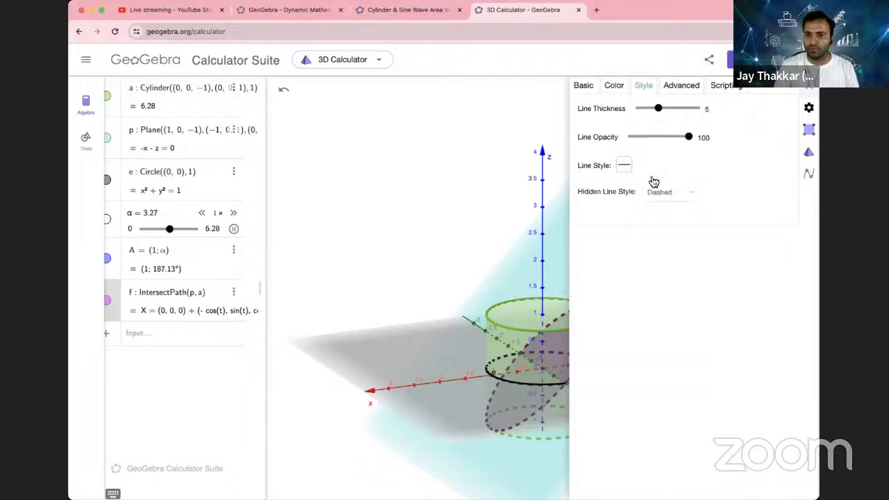
{"action": "left_click", "coordinate": [654, 192]}
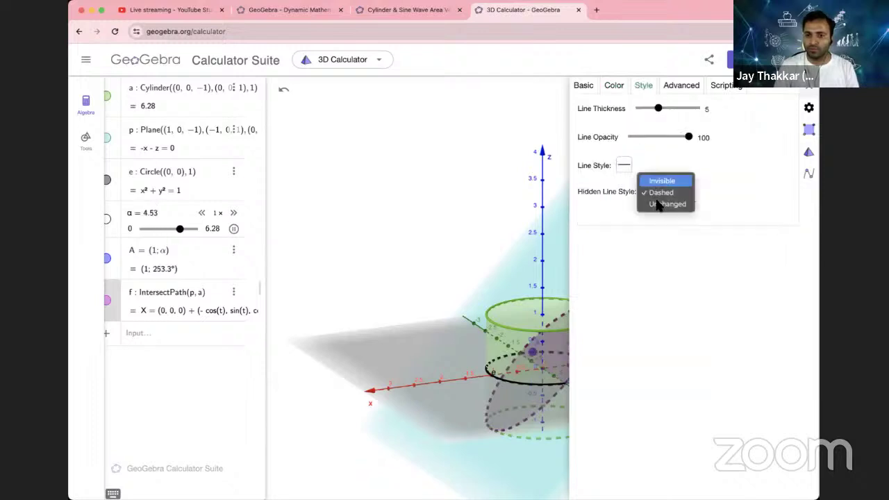
{"action": "left_click", "coordinate": [659, 204]}
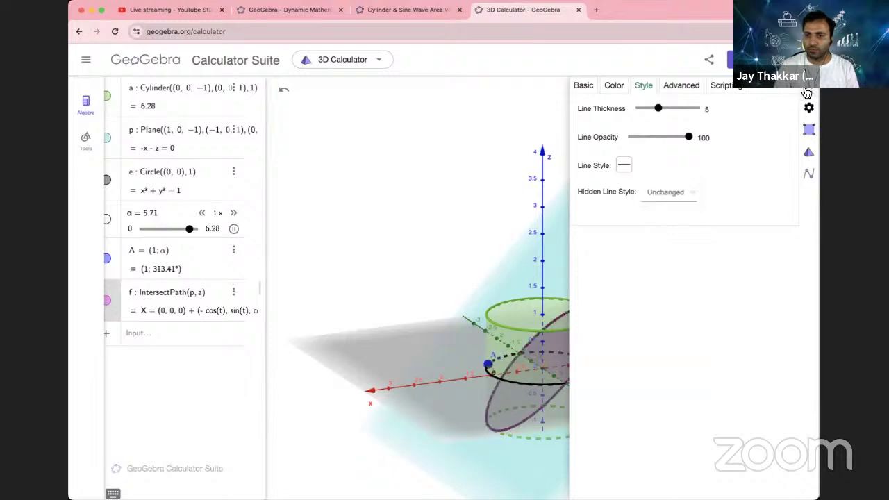
{"action": "left_click", "coordinate": [806, 89]}
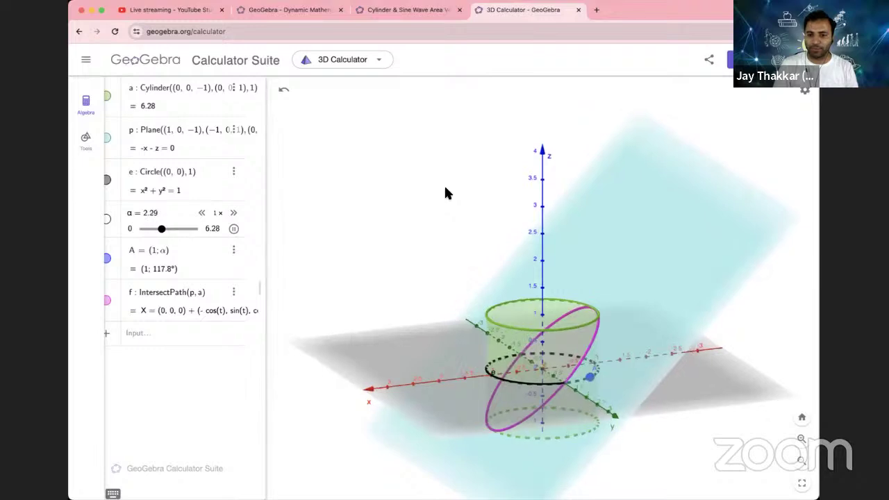
Step: Examine the intersection ellipse on the cylinder from different angles and stop the α animation
{"action": "left_click_drag", "start_coordinate": [445, 188], "coordinate": [437, 179]}
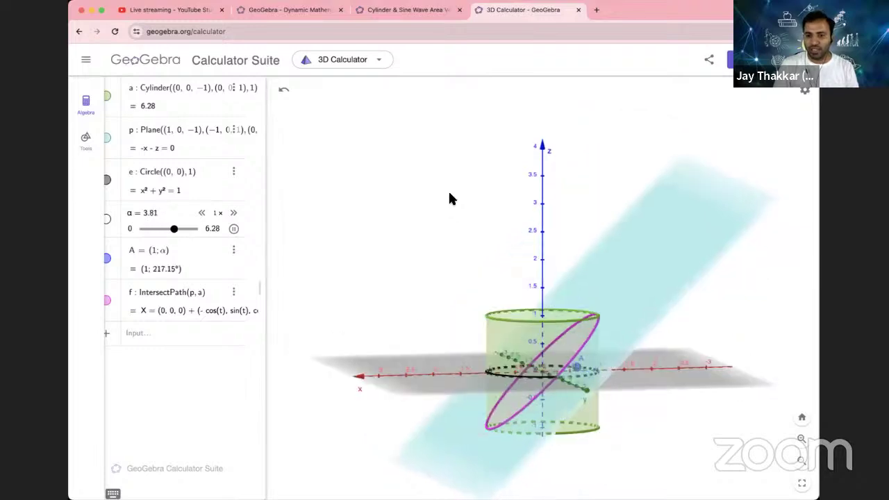
{"action": "left_click_drag", "start_coordinate": [439, 183], "coordinate": [449, 194]}
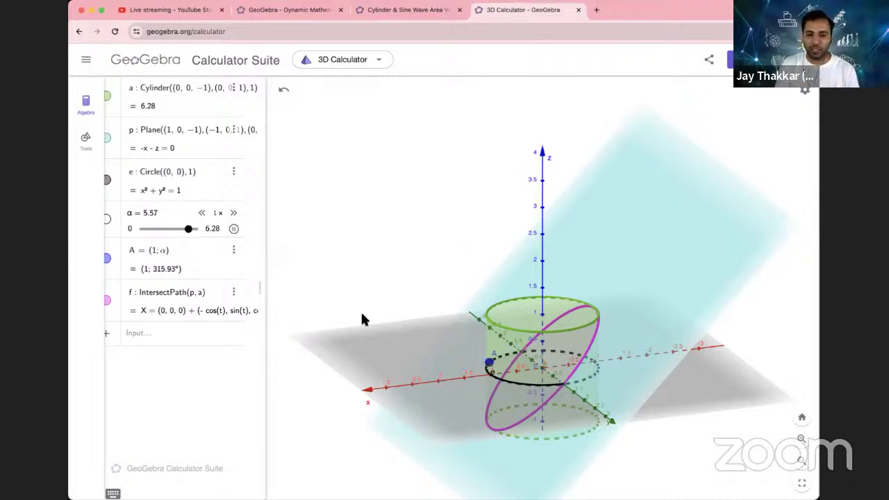
{"action": "left_click", "coordinate": [234, 229]}
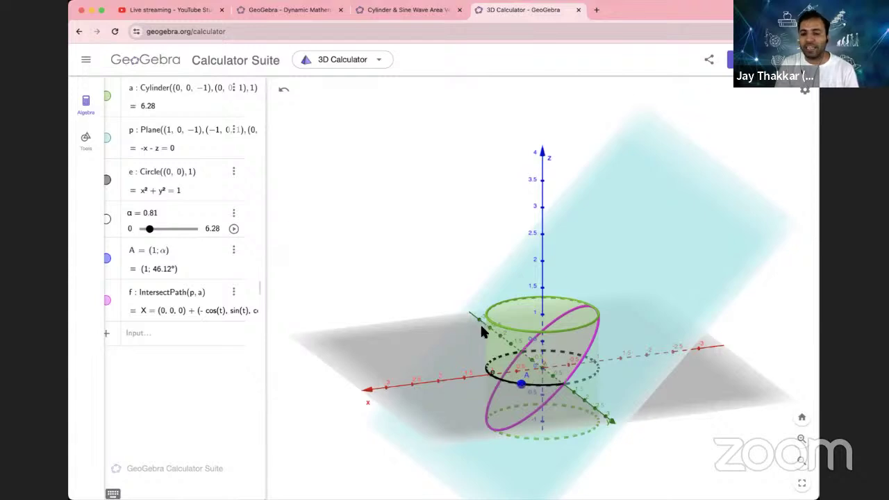
Step: Create point B with coordinates (0, y(A), 0) to project point A onto the y-axis
{"action": "left_click", "coordinate": [213, 338]}
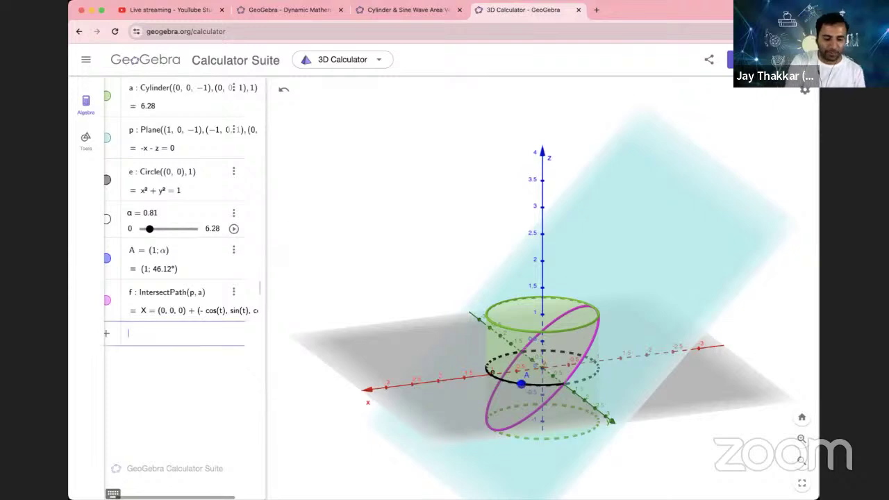
{"action": "type", "text": "("}
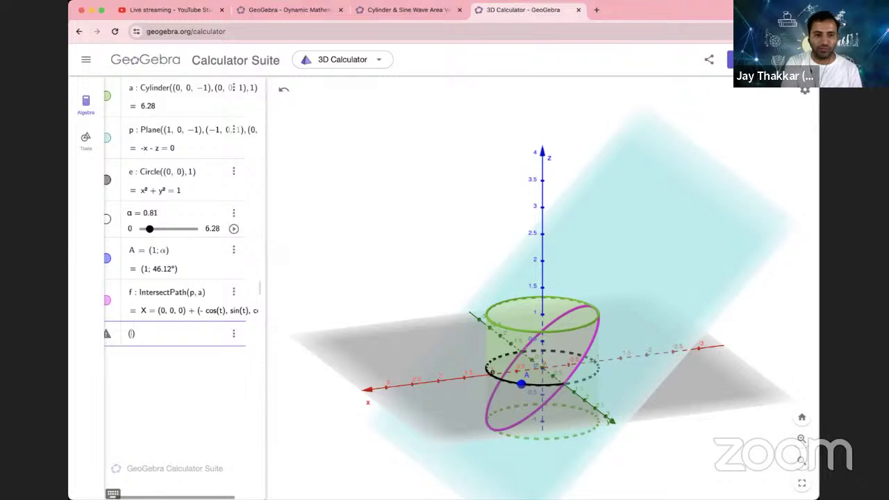
{"action": "type", "text": "0"}
{"action": "type", "text": ", "}
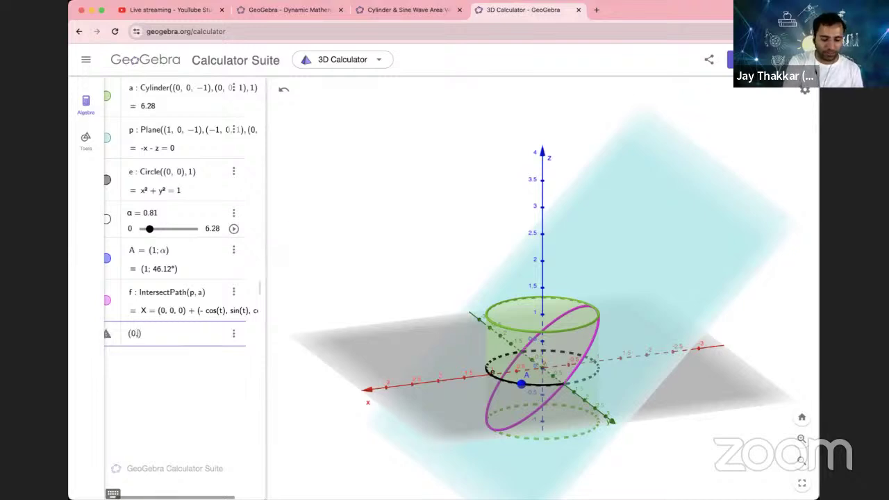
{"action": "type", "text": "y(A)"}
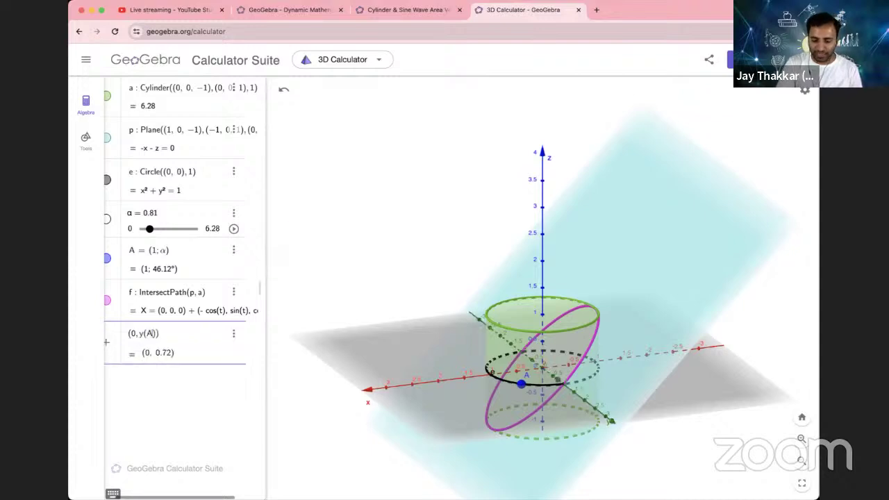
{"action": "type", "text": ", 0"}
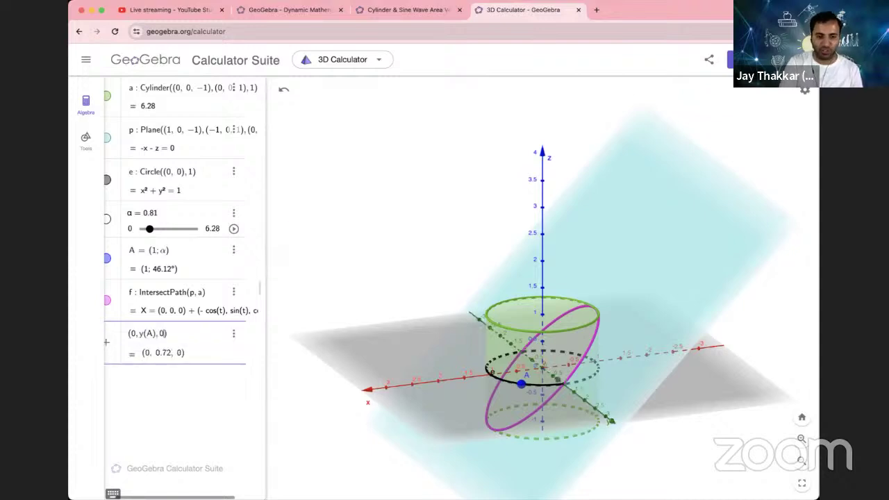
{"action": "key", "text": "Return"}
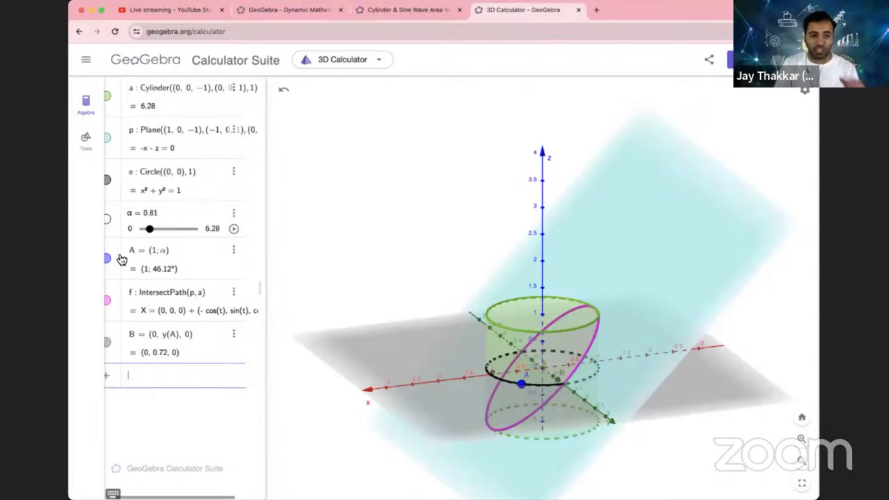
Step: Color point B blue and set its point size to 5
{"action": "left_click", "coordinate": [116, 332]}
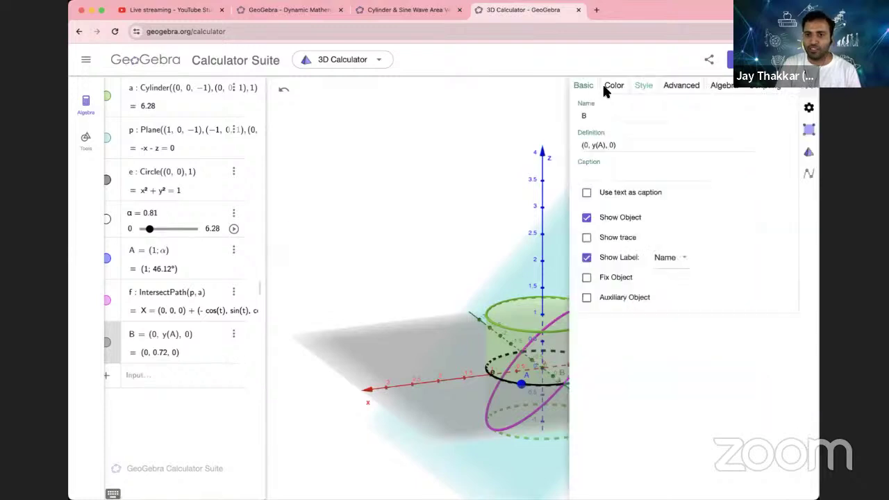
{"action": "left_click", "coordinate": [614, 85]}
{"action": "left_click", "coordinate": [715, 125]}
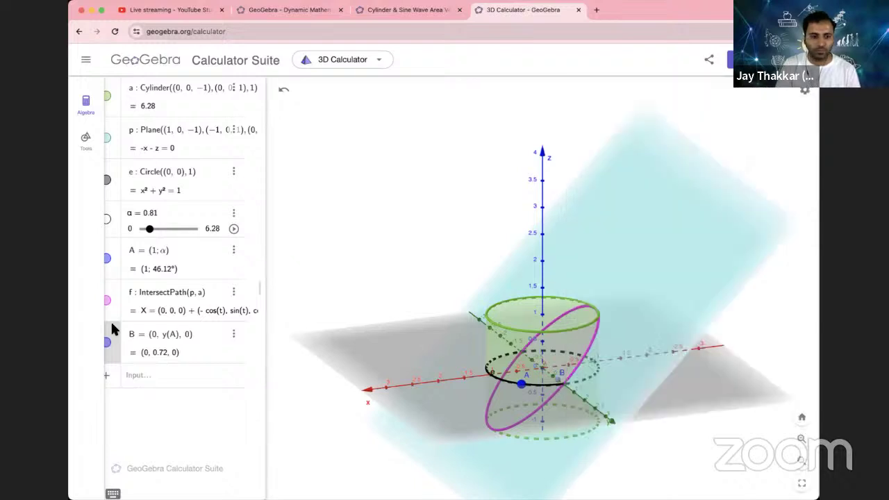
{"action": "right_click", "coordinate": [156, 389]}
{"action": "left_click", "coordinate": [152, 387]}
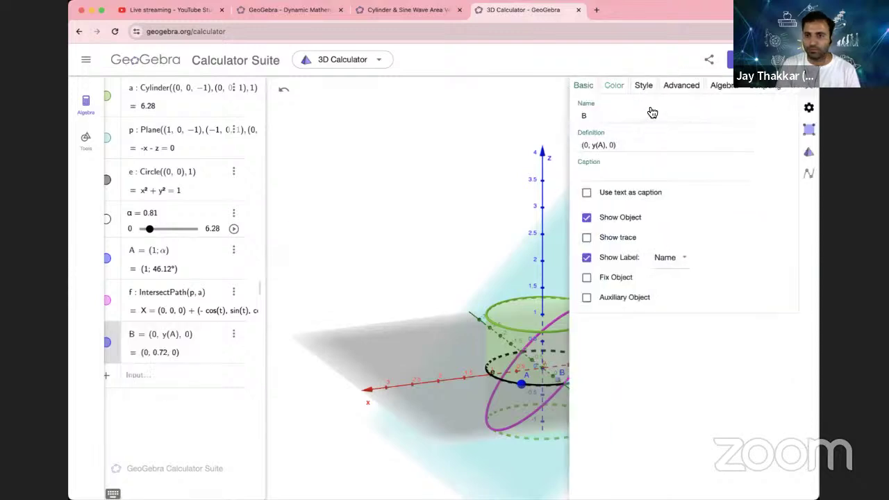
{"action": "left_click", "coordinate": [643, 84]}
{"action": "left_click_drag", "start_coordinate": [656, 110], "coordinate": [660, 109]}
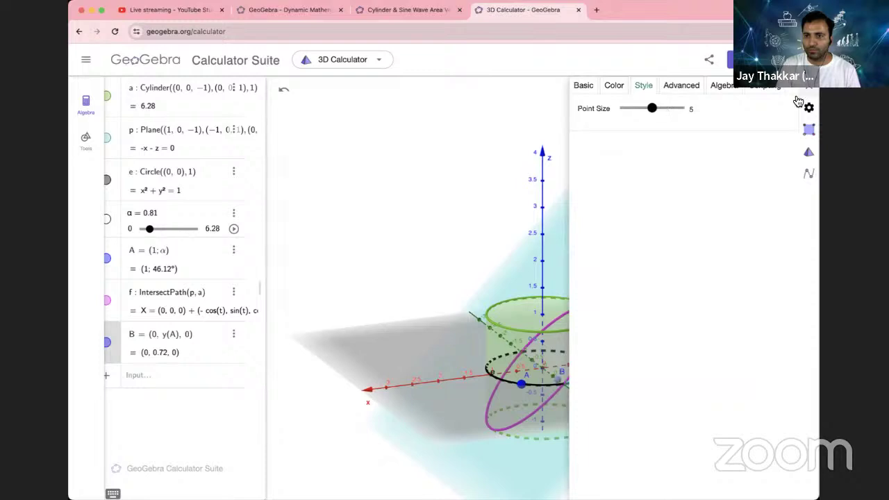
{"action": "left_click", "coordinate": [406, 171]}
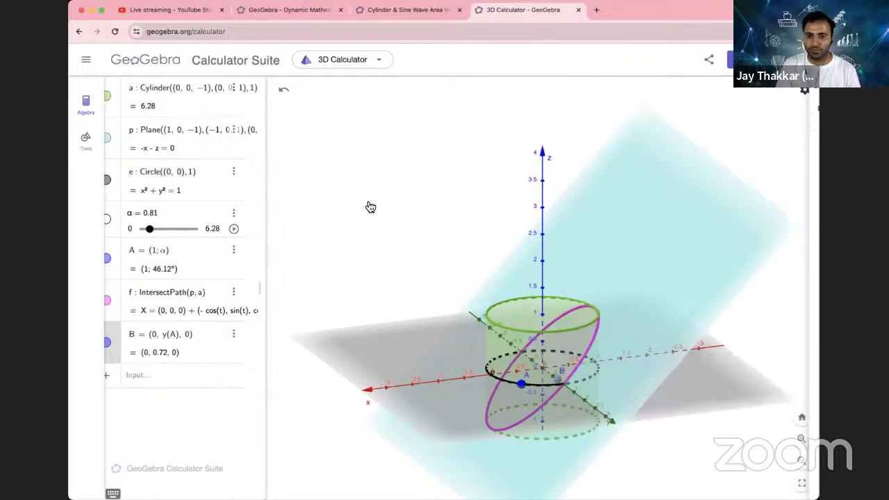
Step: Animate α to examine the motion of points A and B from above and the side, then inspect the stopped construction from several angles
{"action": "left_click", "coordinate": [235, 230]}
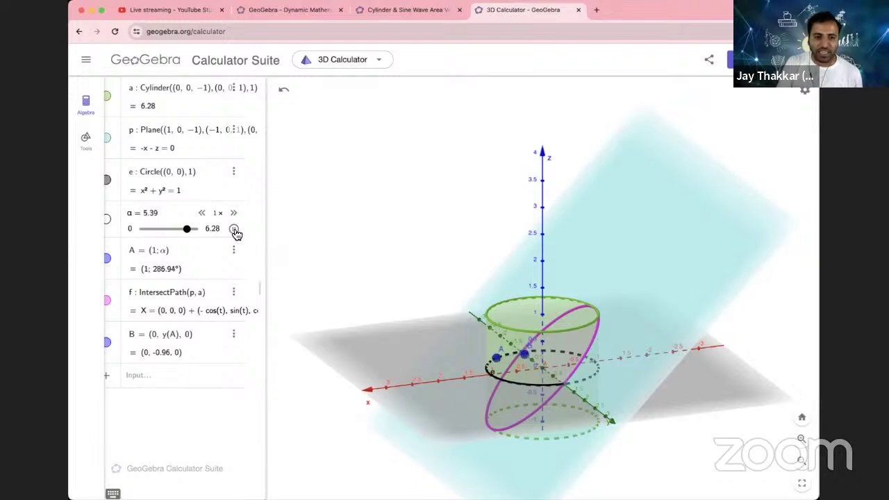
{"action": "left_click", "coordinate": [234, 229]}
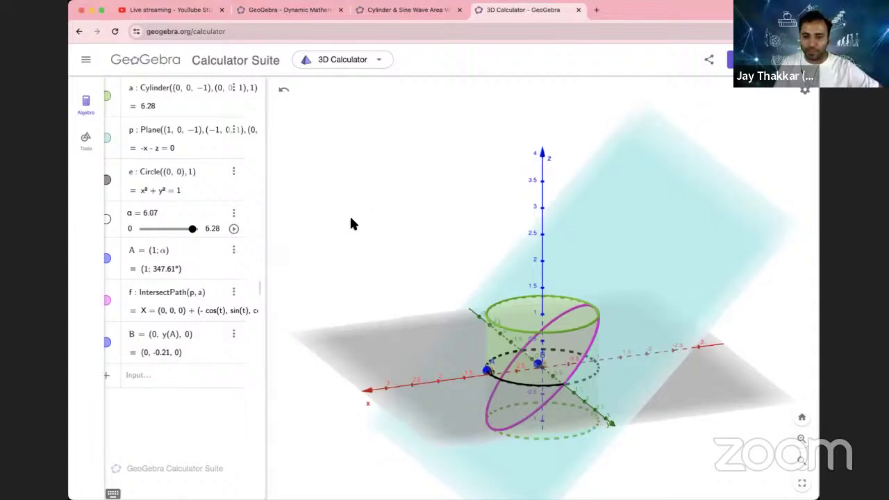
{"action": "left_click_drag", "start_coordinate": [351, 226], "coordinate": [351, 241]}
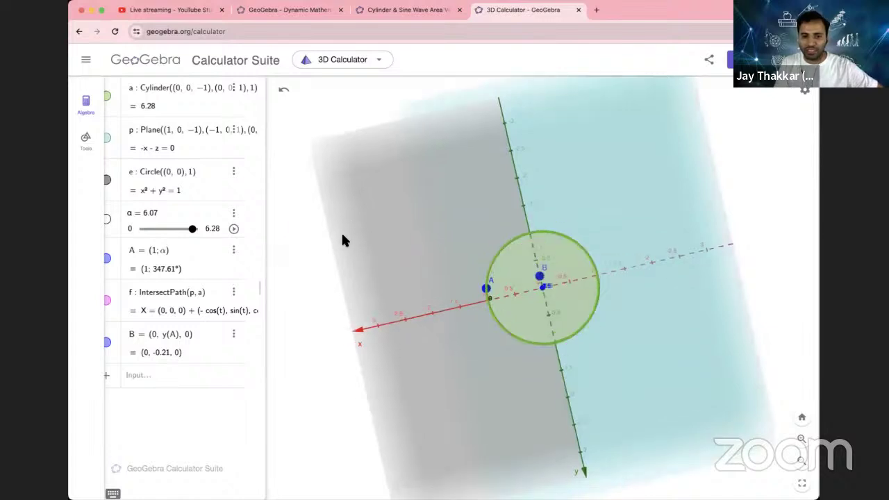
{"action": "left_click", "coordinate": [234, 229]}
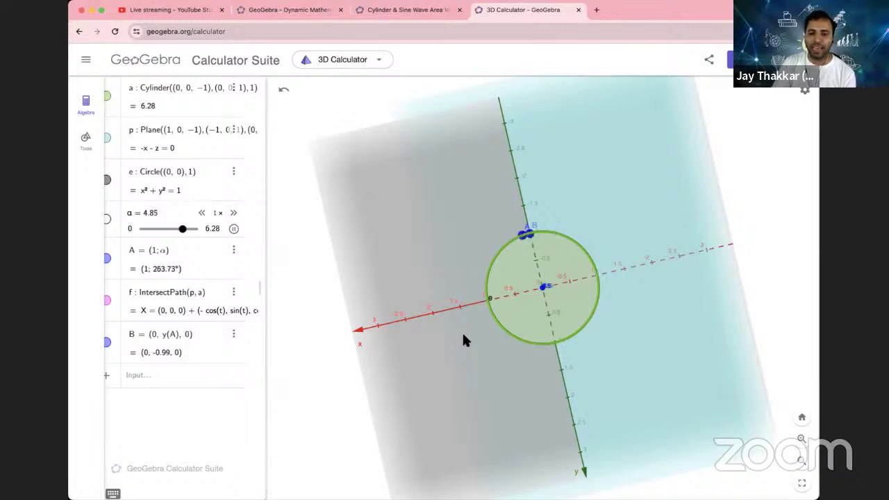
{"action": "left_click_drag", "start_coordinate": [464, 324], "coordinate": [464, 323]}
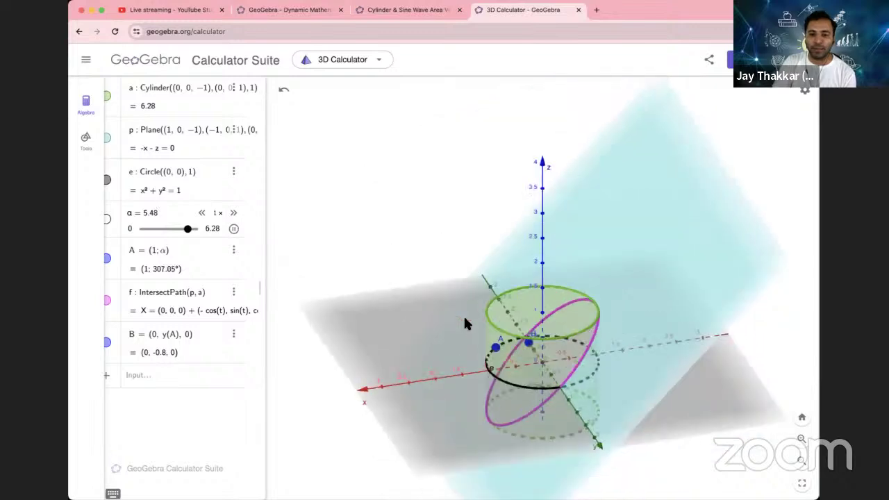
{"action": "left_click_drag", "start_coordinate": [465, 321], "coordinate": [496, 415]}
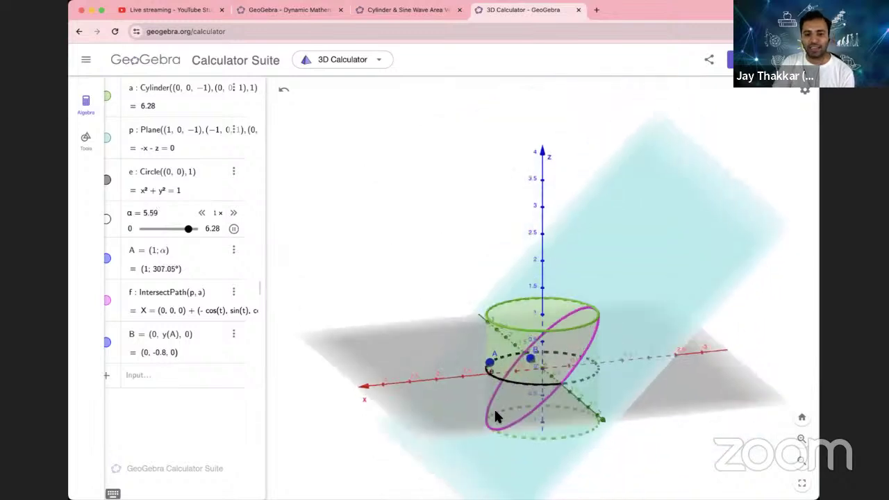
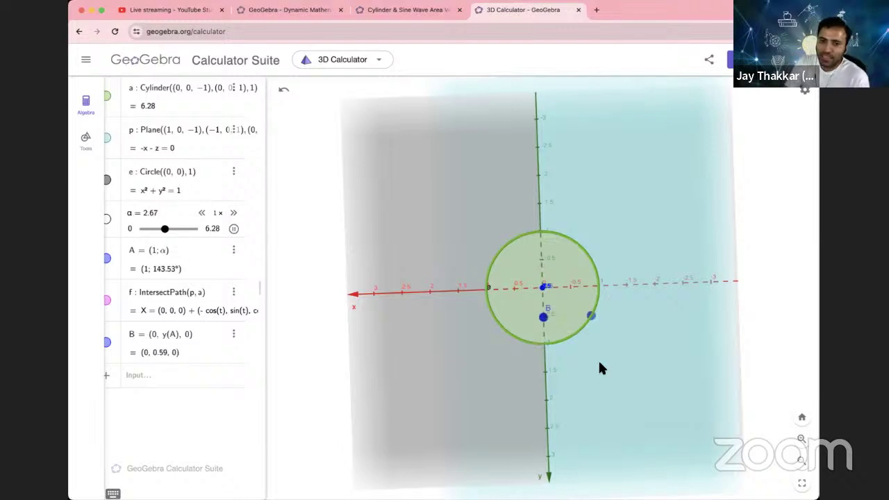
{"action": "left_click", "coordinate": [233, 229]}
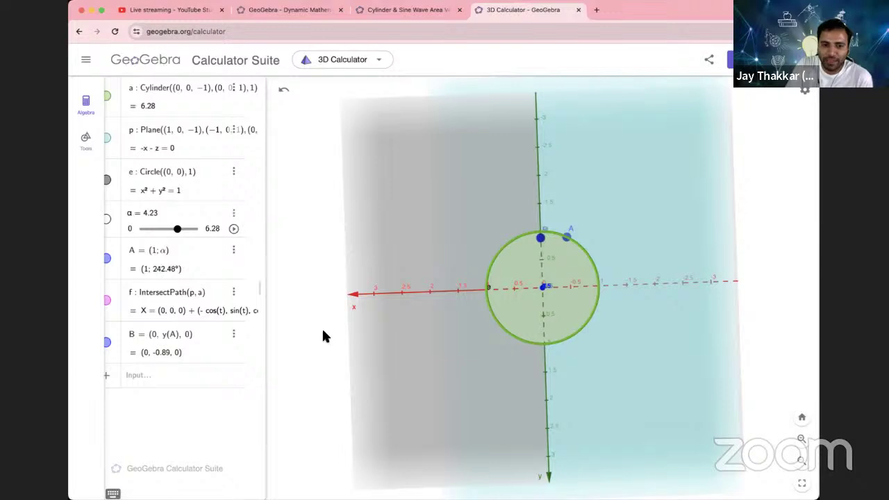
{"action": "left_click_drag", "start_coordinate": [326, 324], "coordinate": [329, 319]}
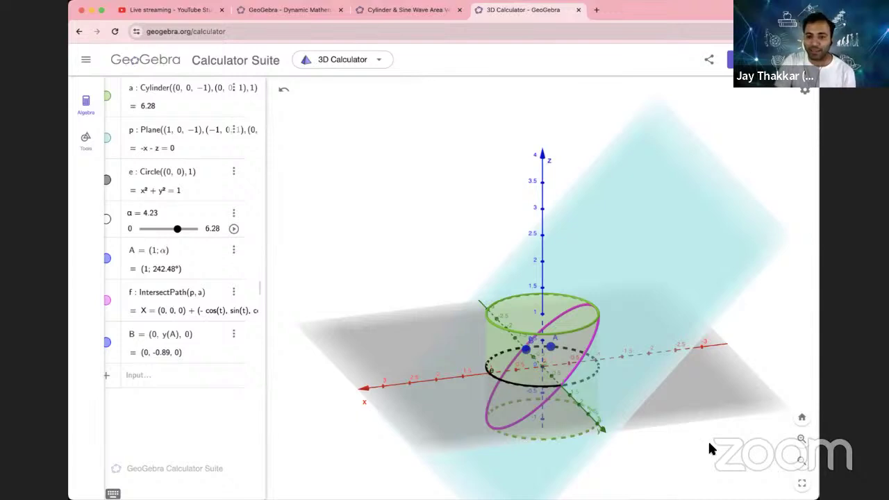
{"action": "left_click_drag", "start_coordinate": [710, 442], "coordinate": [704, 438]}
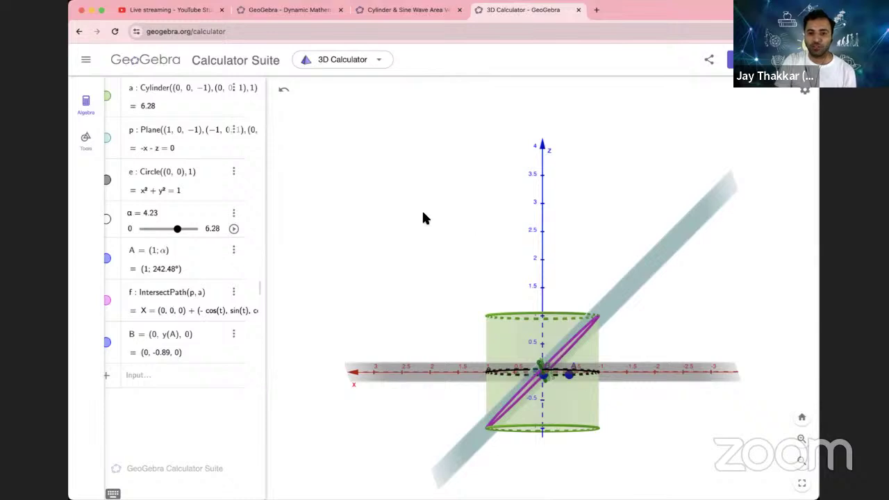
{"action": "left_click_drag", "start_coordinate": [425, 230], "coordinate": [425, 242]}
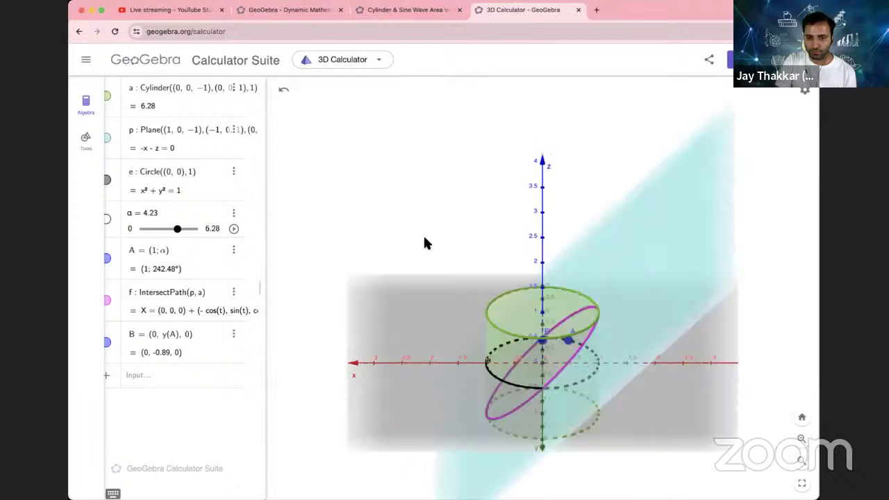
{"action": "left_click_drag", "start_coordinate": [529, 262], "coordinate": [535, 304]}
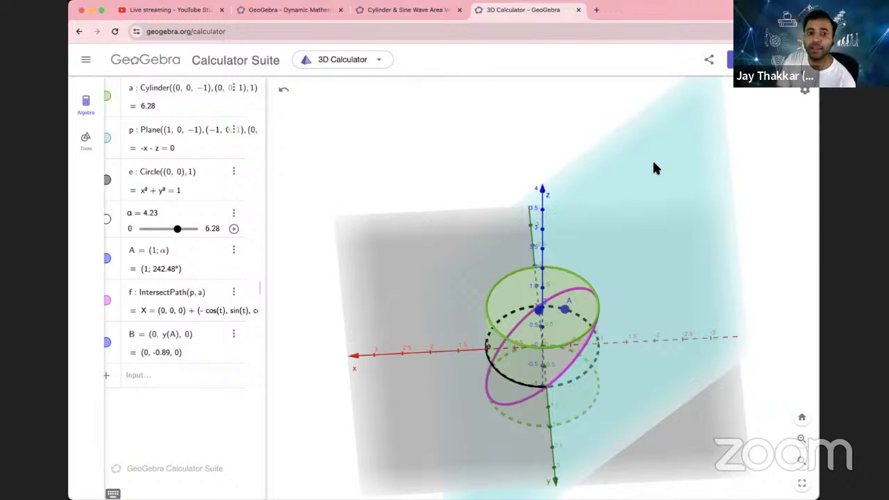
Step: Create point C with coordinates (cos(α), sin(α), tan(α))
{"action": "left_click", "coordinate": [182, 376]}
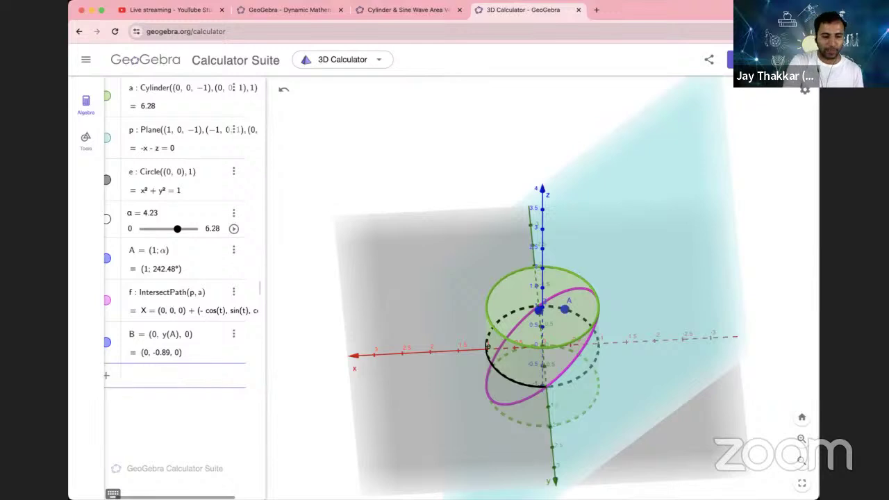
{"action": "type", "text": "("}
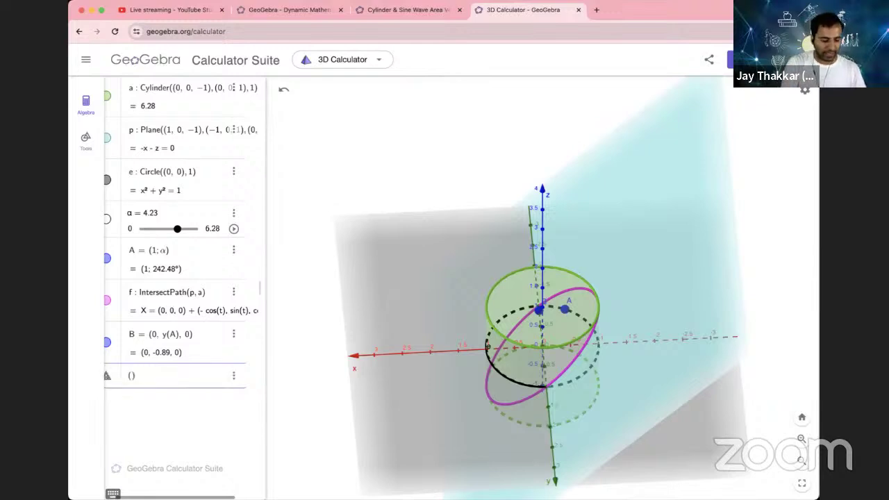
{"action": "type", "text": "cos"}
{"action": "key", "text": "Return"}
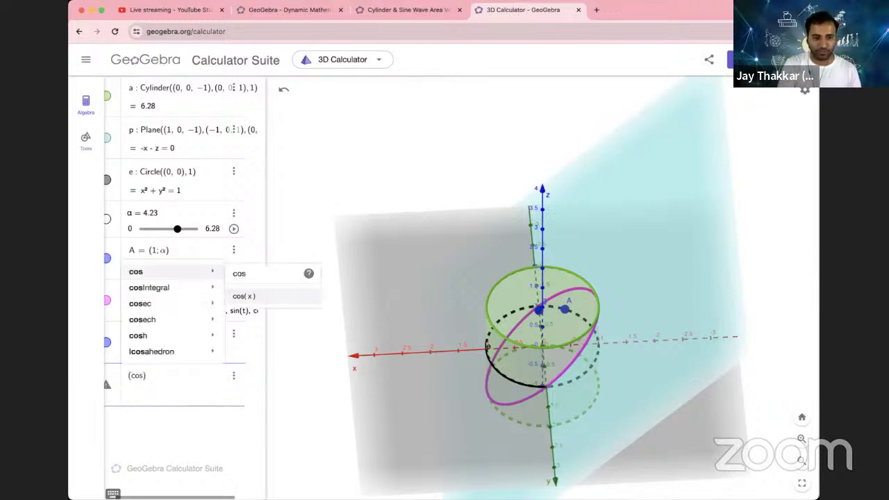
{"action": "key", "text": "Return"}
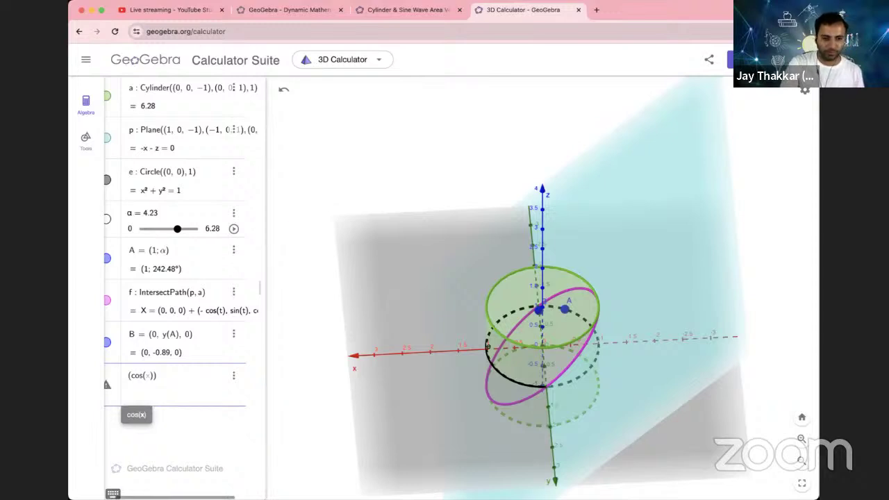
{"action": "type", "text": "α)"}
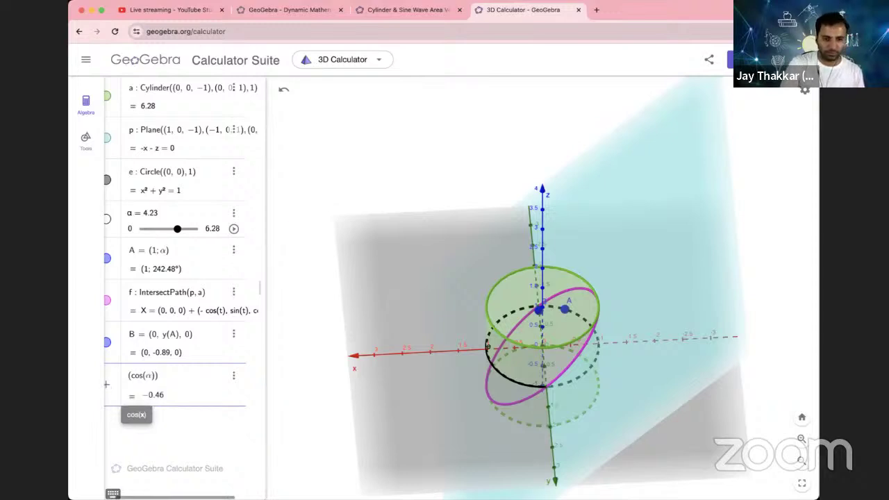
{"action": "type", "text": ", "}
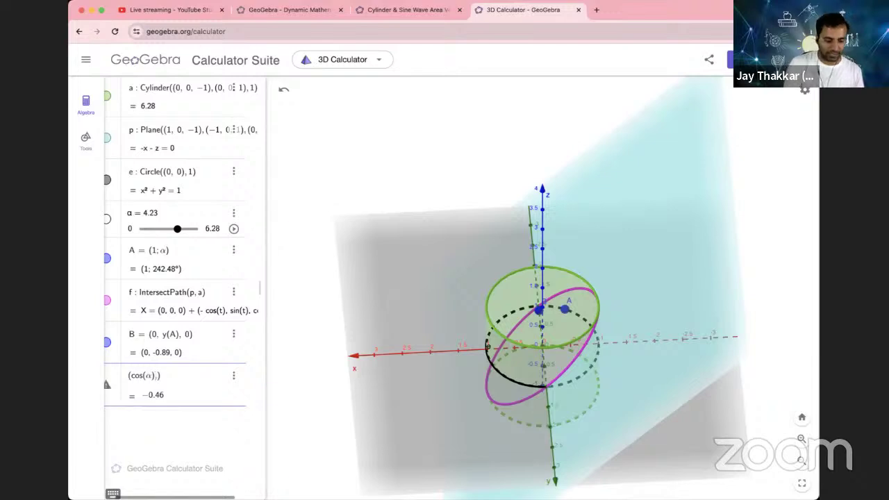
{"action": "type", "text": "sin"}
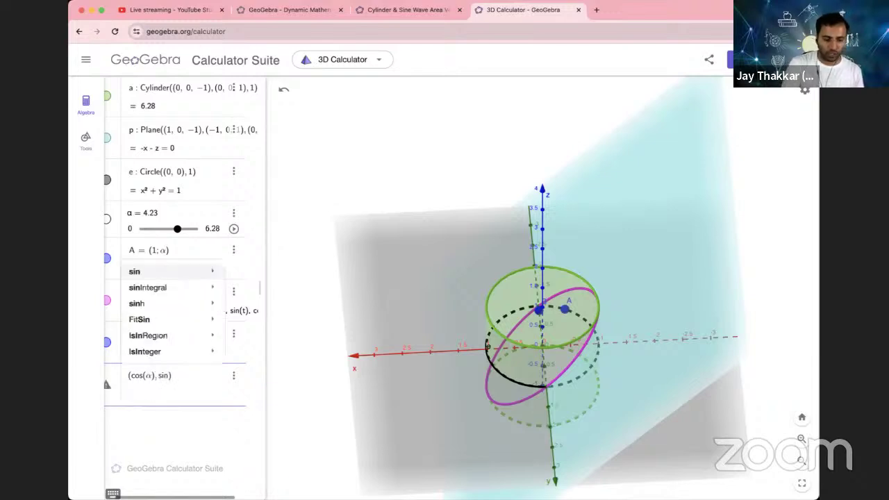
{"action": "type", "text": "("}
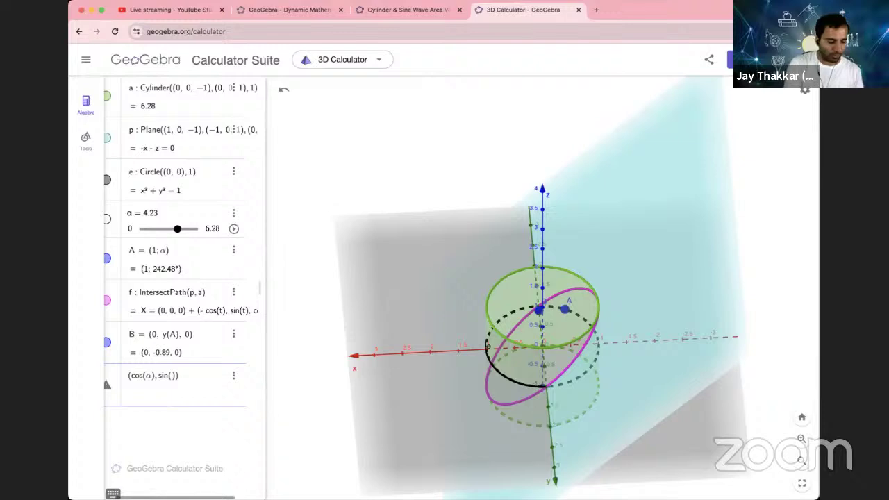
{"action": "type", "text": "α)"}
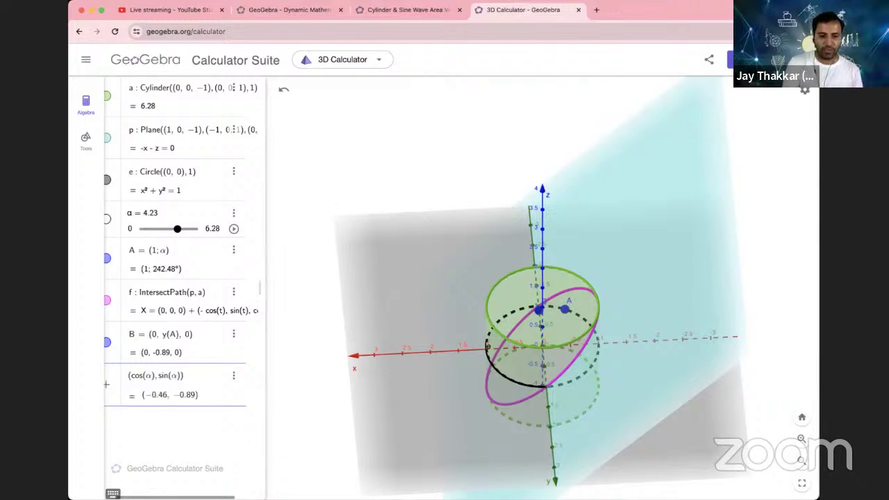
{"action": "type", "text": ", ta"}
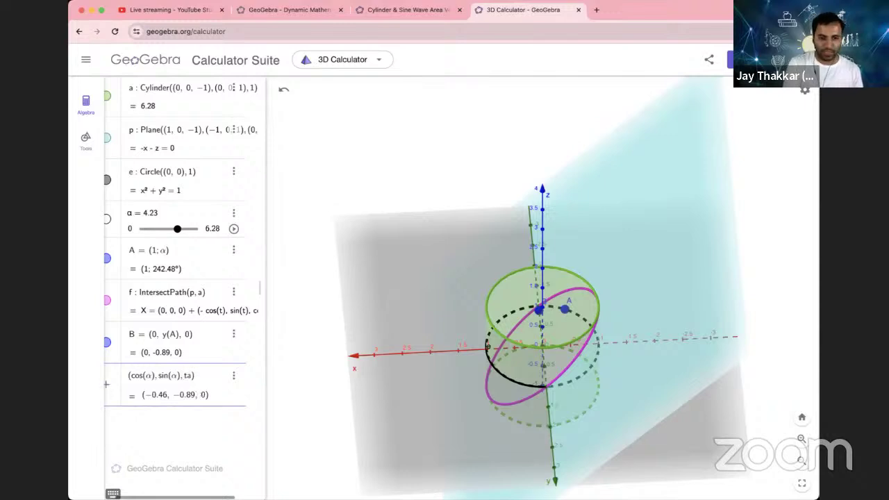
{"action": "type", "text": "n("}
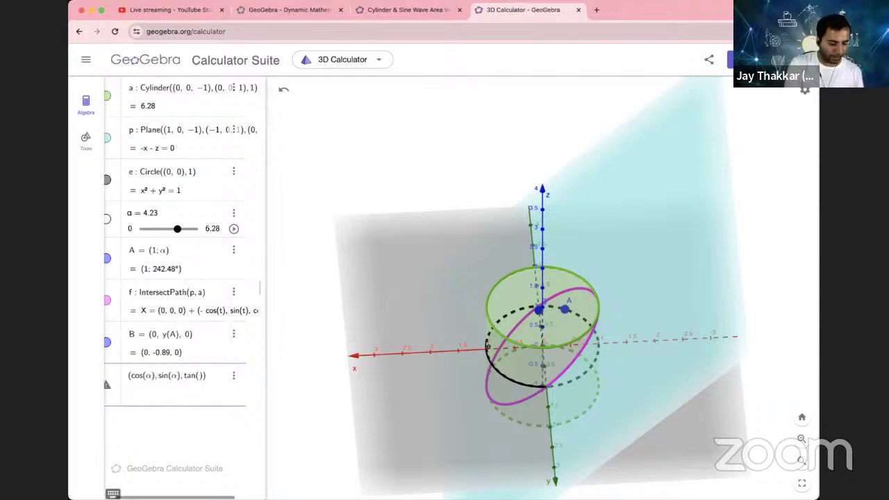
{"action": "type", "text": "α"}
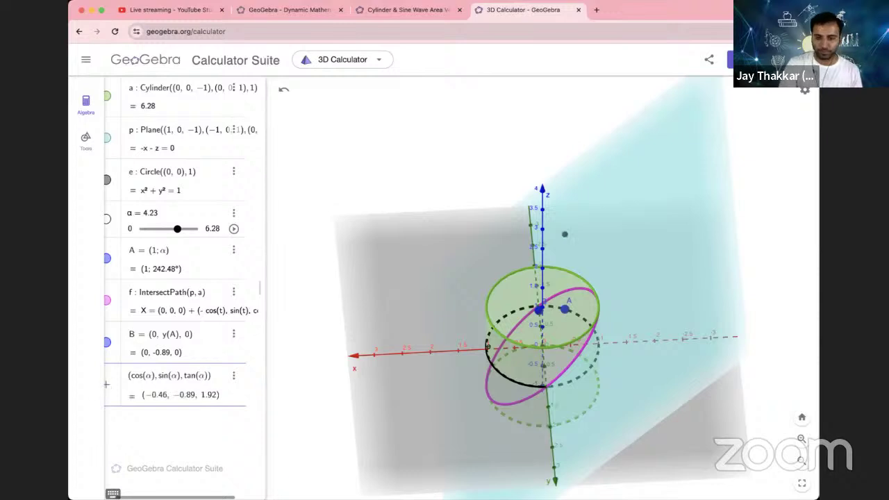
{"action": "key", "text": "Return"}
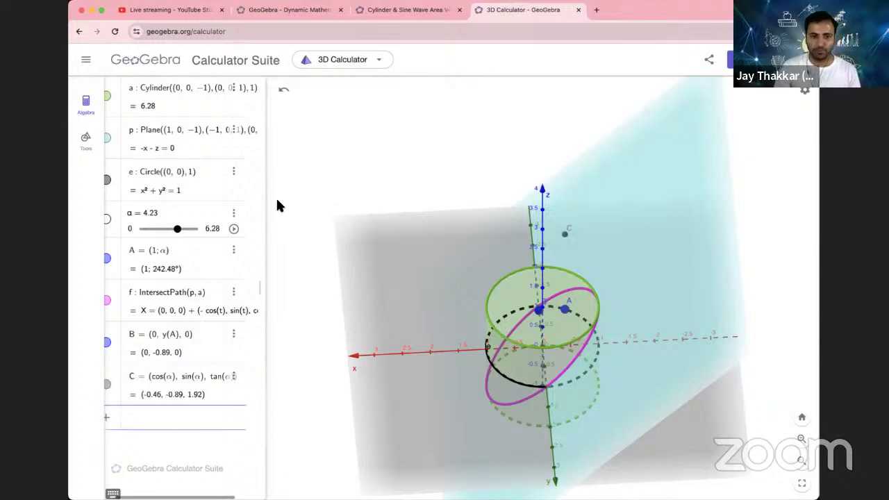
Step: Animate α to examine how point C moves relative to the ellipse from the side, and stop the animation
{"action": "left_click", "coordinate": [235, 231]}
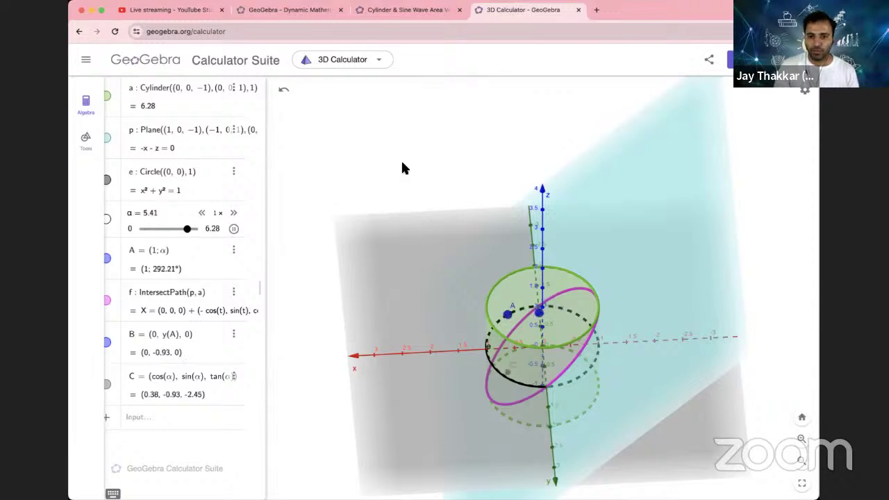
{"action": "left_click_drag", "start_coordinate": [404, 162], "coordinate": [404, 162]}
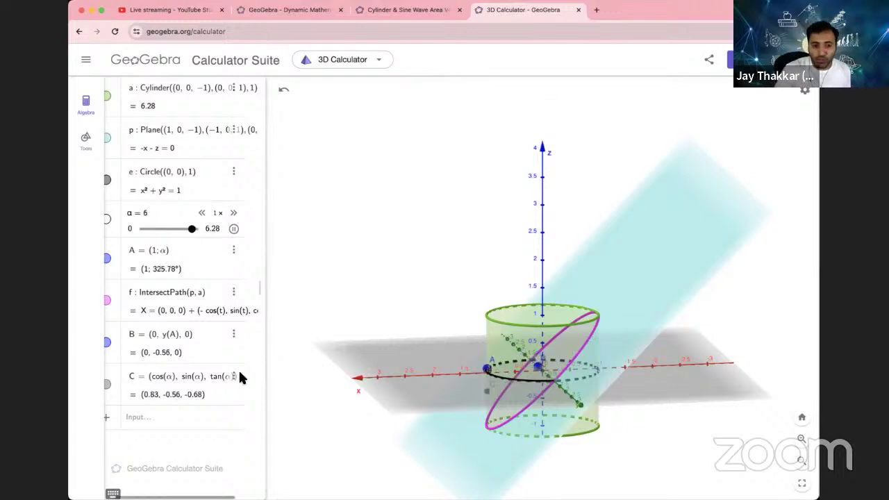
{"action": "left_click", "coordinate": [234, 228]}
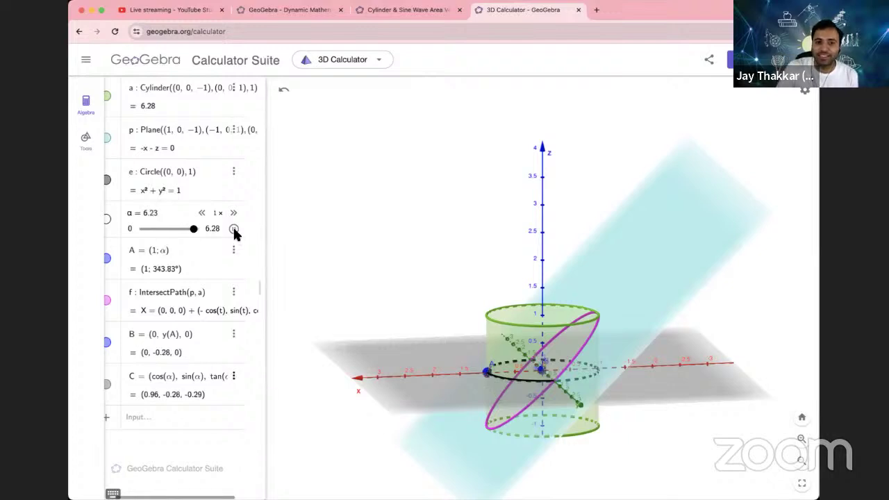
Step: Replace point C's z-coordinate with sin(α) + cos(α)
{"action": "left_click", "coordinate": [212, 372]}
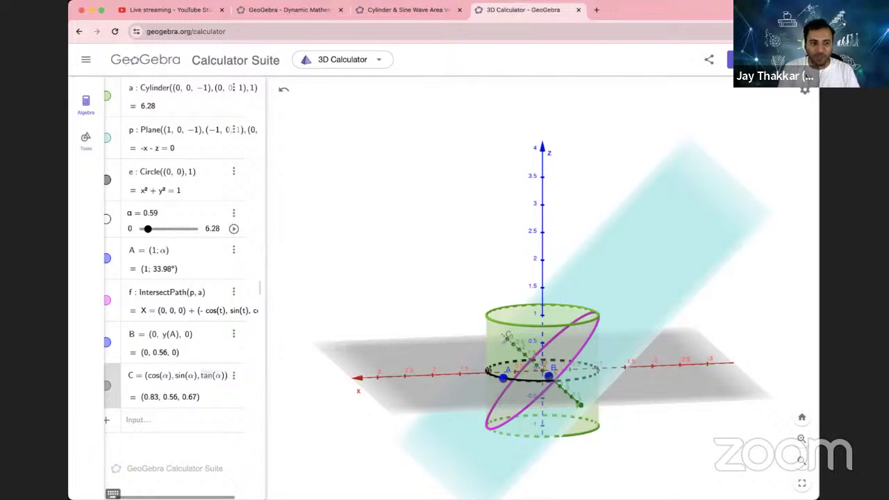
{"action": "key", "text": "BackSpace"}
{"action": "key", "text": "BackSpace"}
{"action": "key", "text": "BackSpace"}
{"action": "key", "text": "BackSpace"}
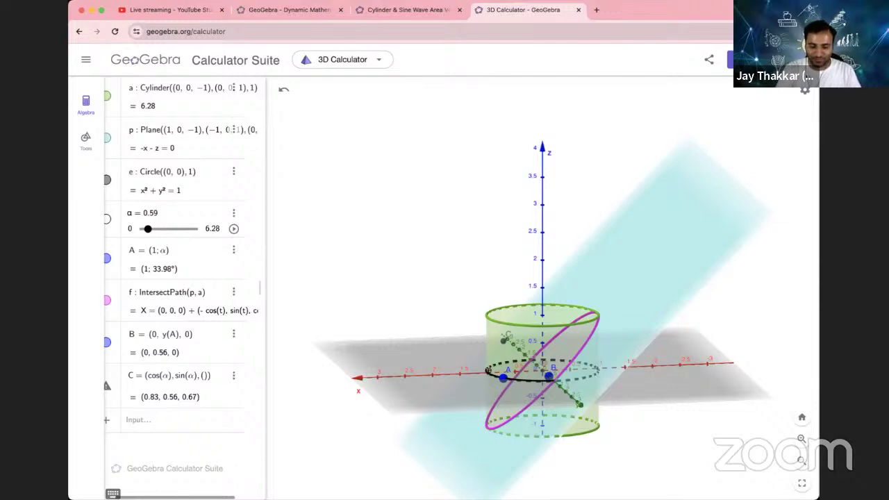
{"action": "key", "text": "BackSpace"}
{"action": "key", "text": "BackSpace"}
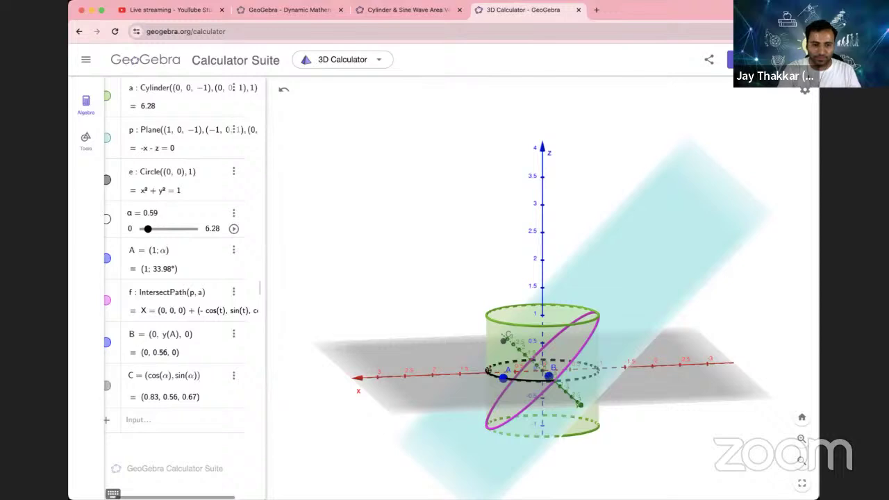
{"action": "type", "text": ", s"}
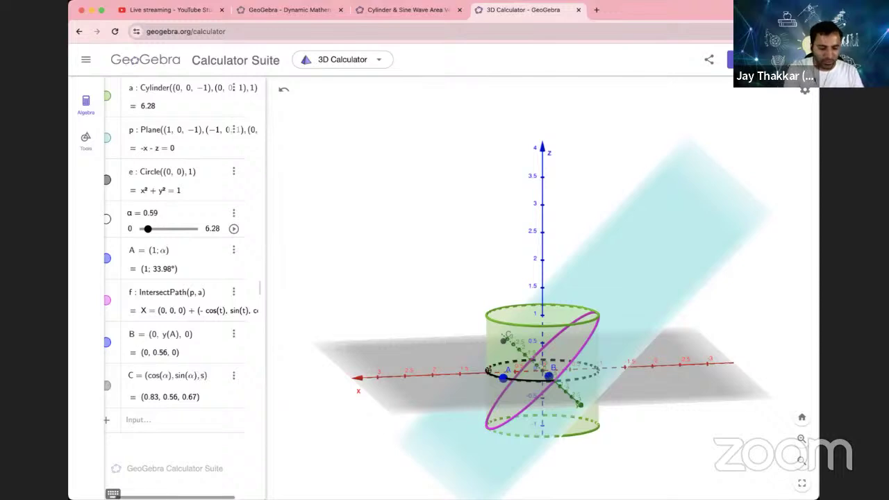
{"action": "type", "text": "in"}
{"action": "key", "text": "Return"}
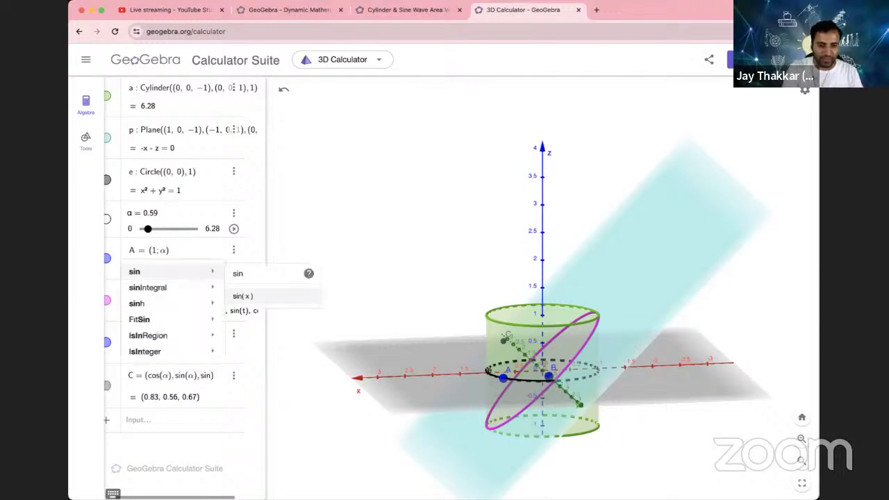
{"action": "key", "text": "Return"}
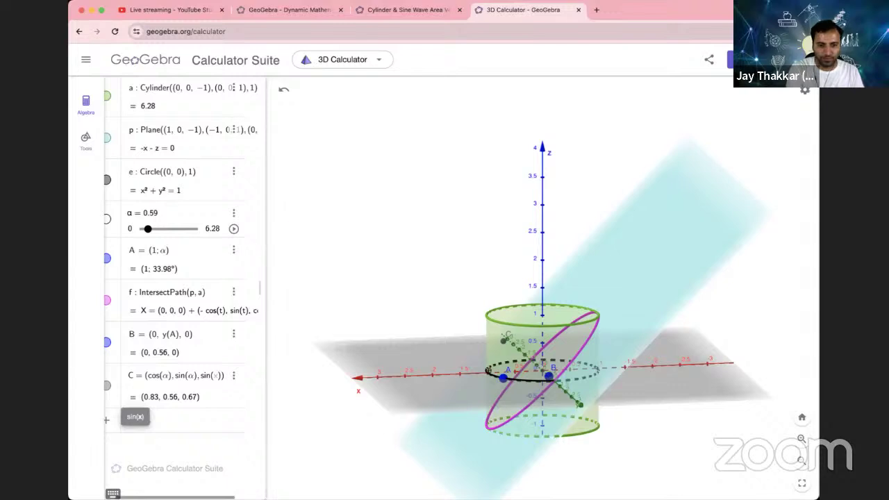
{"action": "type", "text": "α) "}
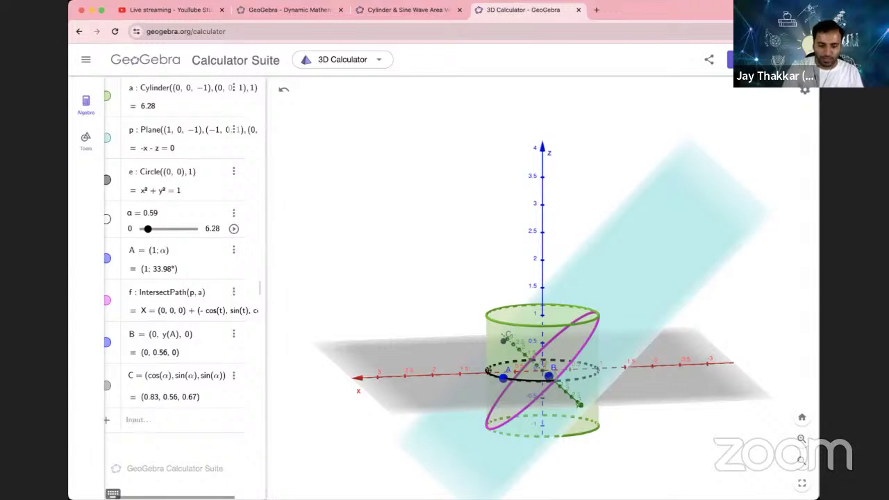
{"action": "type", "text": "+ "}
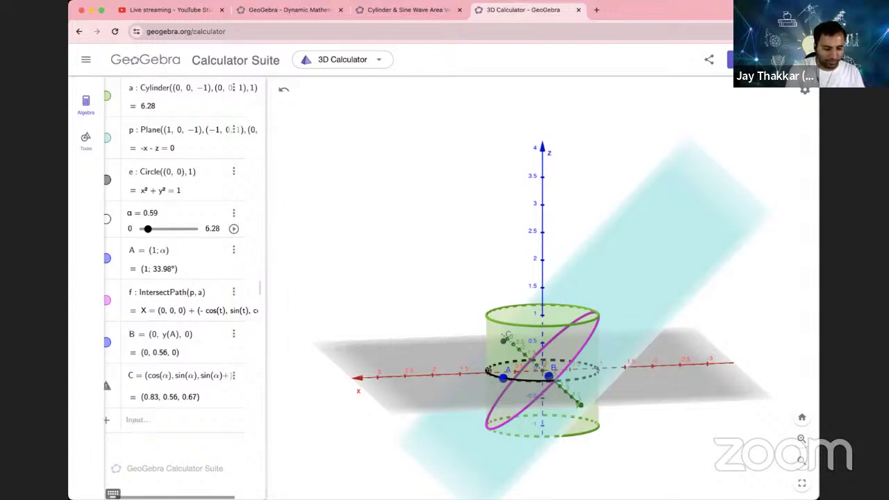
{"action": "type", "text": "cos"}
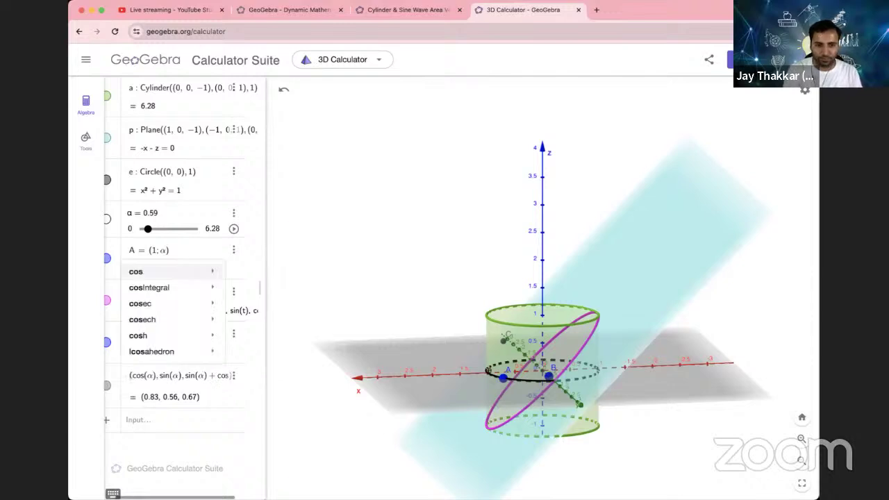
{"action": "type", "text": "("}
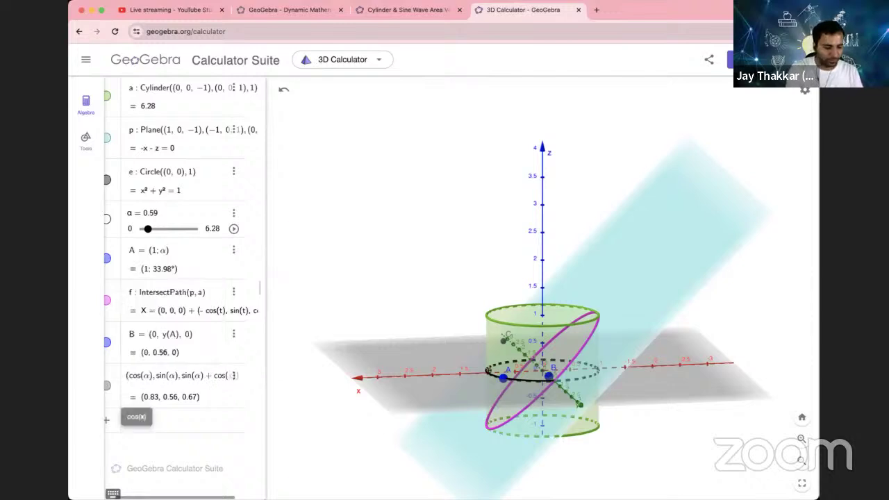
{"action": "type", "text": "α"}
{"action": "key", "text": "Return"}
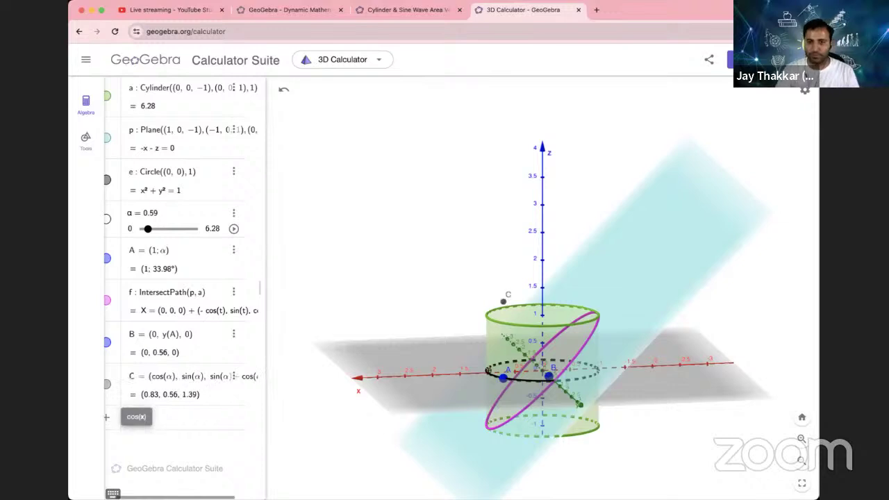
Step: Animate α to compare point C's path with the ellipse from several angles, and stop the animation
{"action": "left_click", "coordinate": [234, 230]}
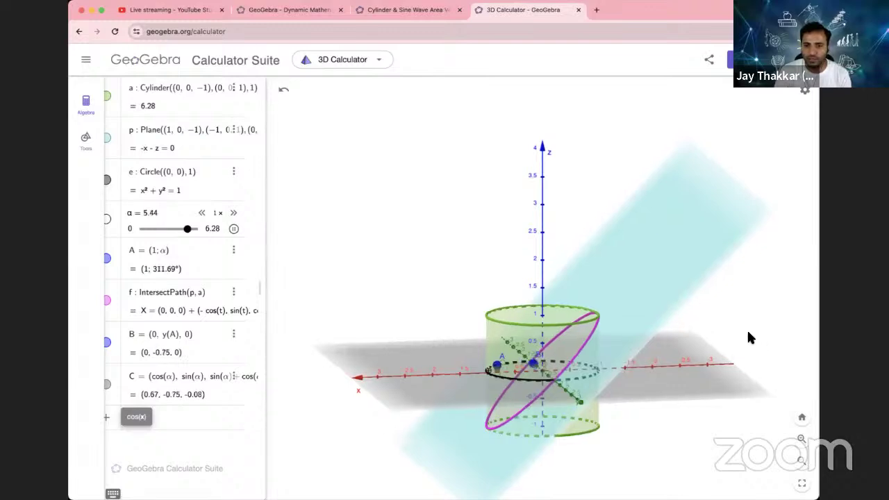
{"action": "left_click_drag", "start_coordinate": [749, 334], "coordinate": [748, 324]}
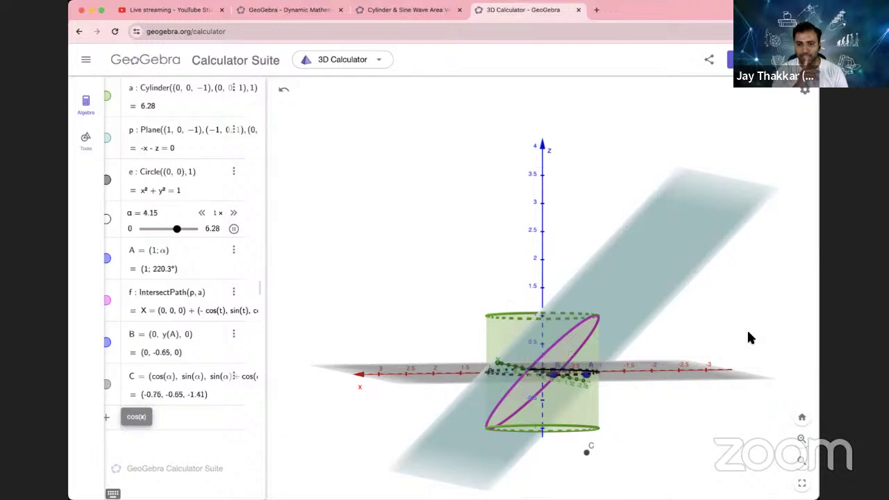
{"action": "left_click", "coordinate": [234, 230]}
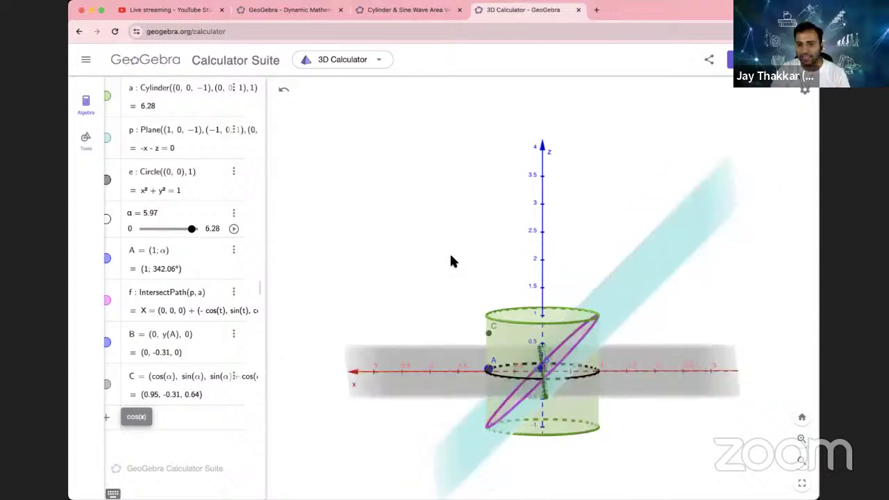
{"action": "left_click_drag", "start_coordinate": [450, 260], "coordinate": [508, 285]}
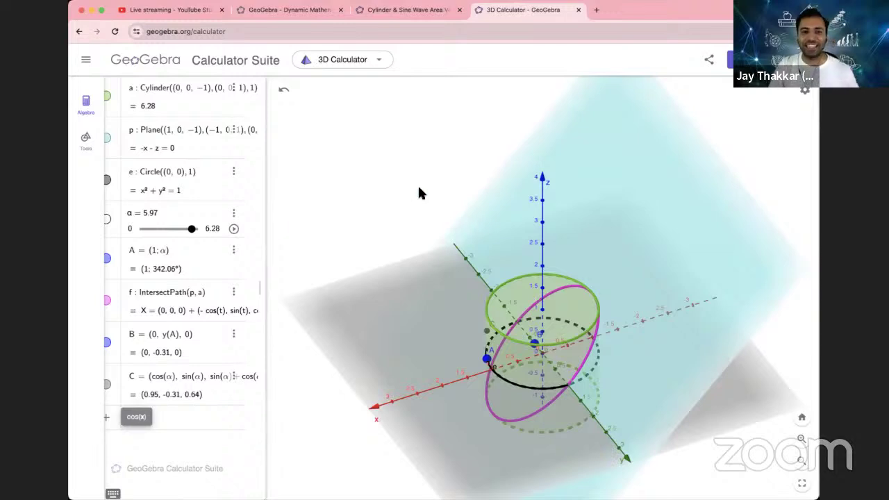
Step: Look over the Selected Apps resources, and switch to the Cylinder & Sine Wave Area applet to toggle its θ animation
{"action": "left_click", "coordinate": [270, 13]}
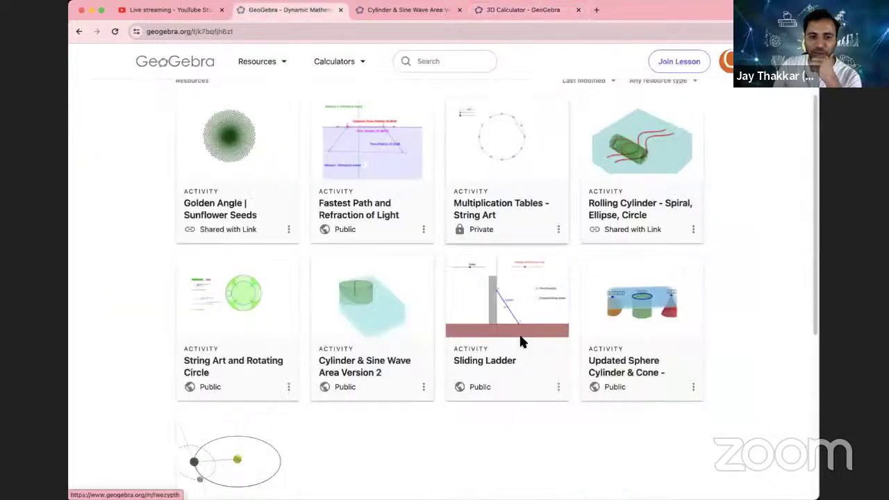
{"action": "scroll", "coordinate": [521, 340], "scroll_direction": "down", "scroll_amount": 5}
{"action": "scroll", "coordinate": [521, 340], "scroll_direction": "up", "scroll_amount": 5}
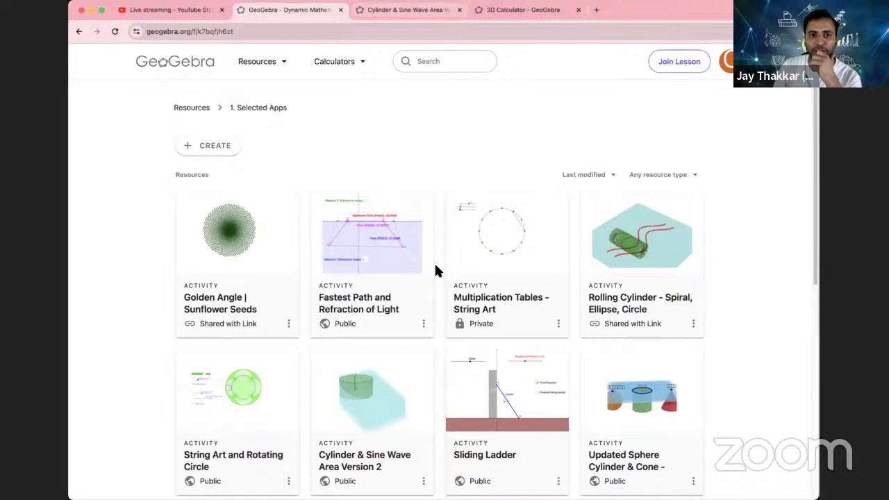
{"action": "key", "text": "ctrl+Tab"}
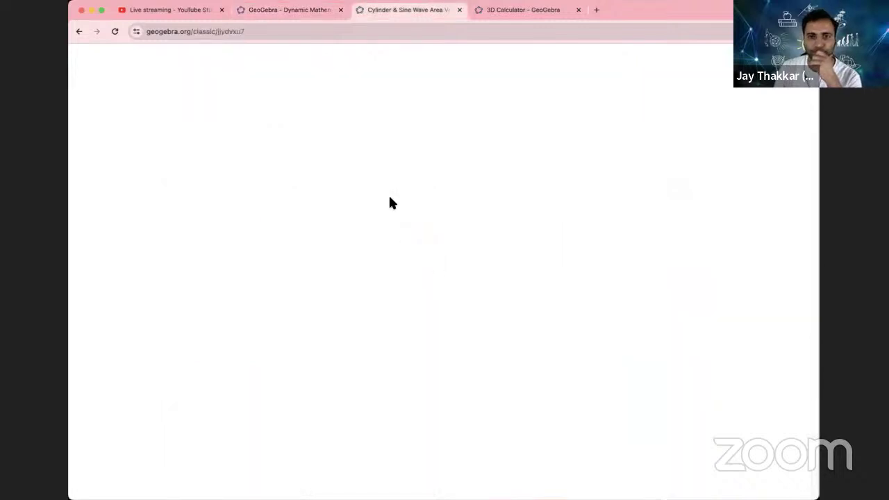
{"action": "left_click", "coordinate": [77, 491]}
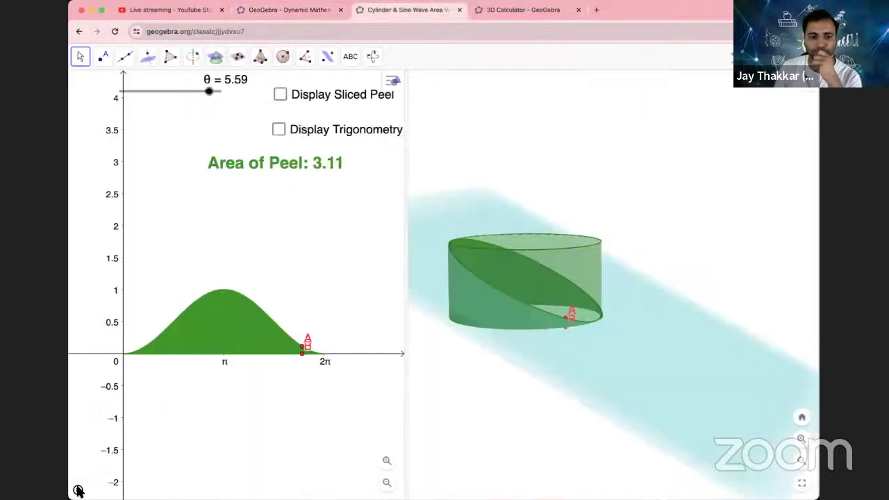
Step: Display the trigonometry labels in the applet, set θ to 2.17, and examine the labelled triangles inside the cylinder
{"action": "left_click", "coordinate": [280, 131]}
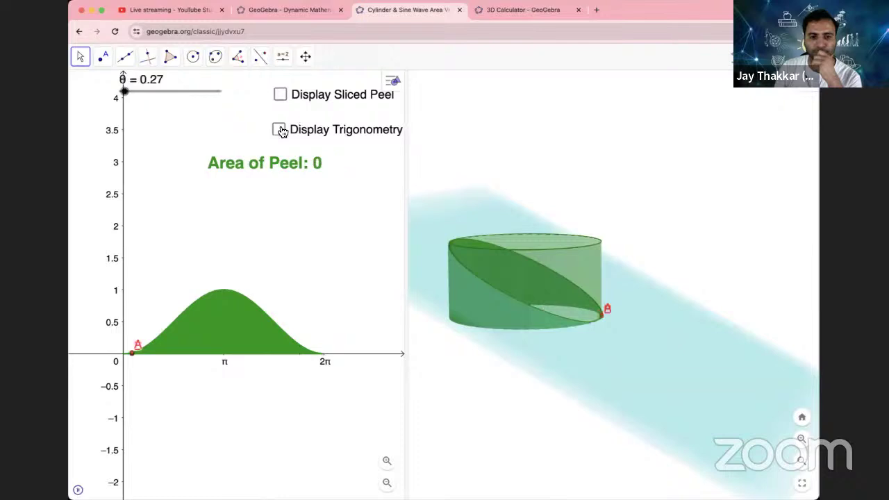
{"action": "left_click", "coordinate": [280, 130]}
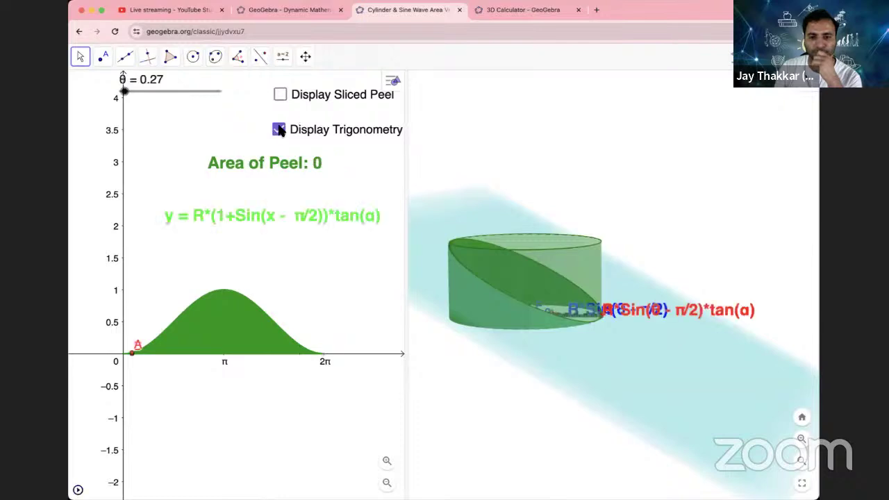
{"action": "left_click", "coordinate": [280, 131]}
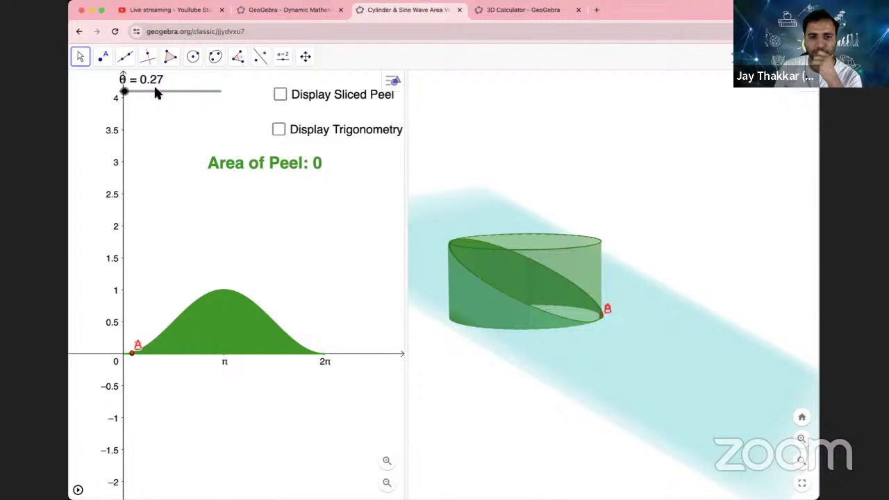
{"action": "key", "text": "space"}
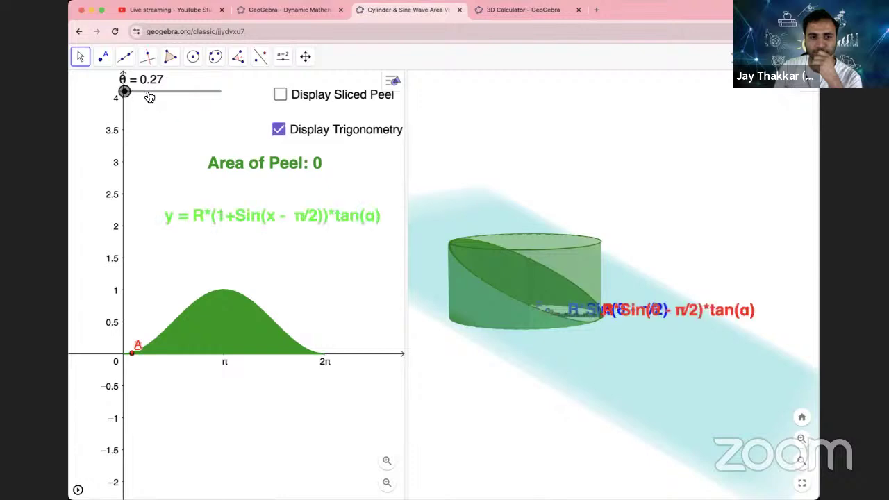
{"action": "left_click", "coordinate": [155, 95]}
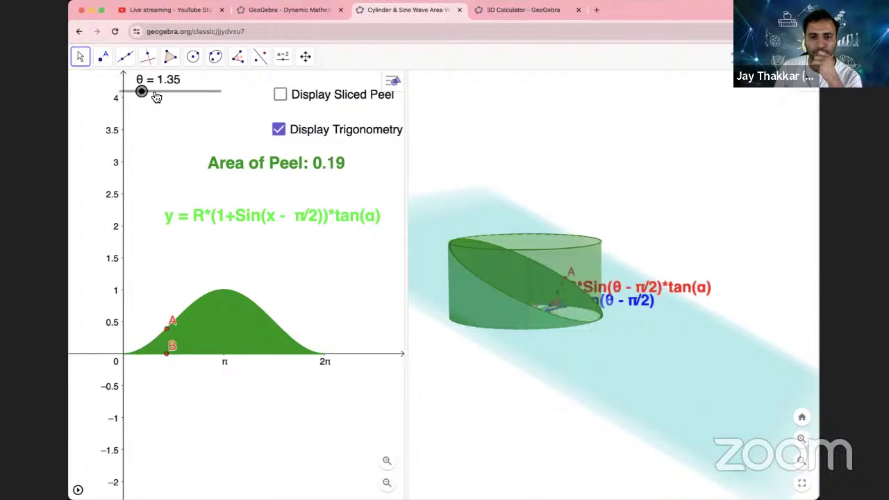
{"action": "left_click", "coordinate": [157, 96]}
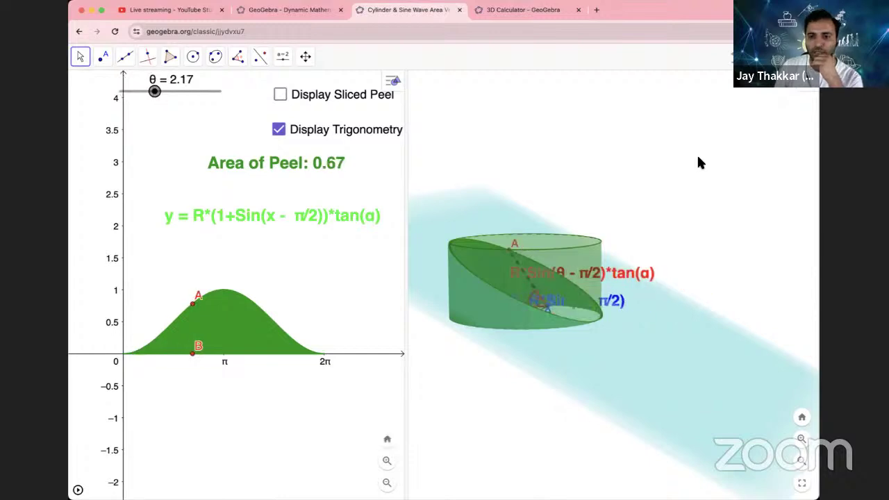
{"action": "left_click_drag", "start_coordinate": [698, 157], "coordinate": [726, 168]}
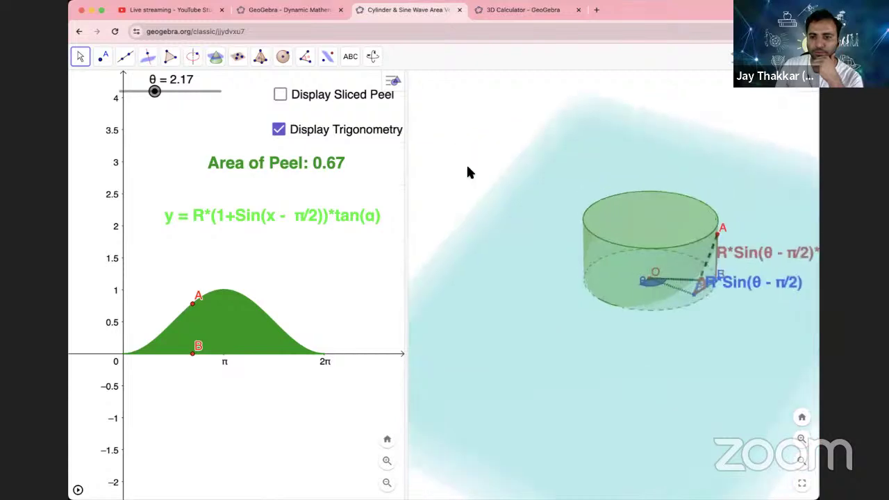
{"action": "scroll", "coordinate": [502, 346], "scroll_direction": "up", "scroll_amount": 2}
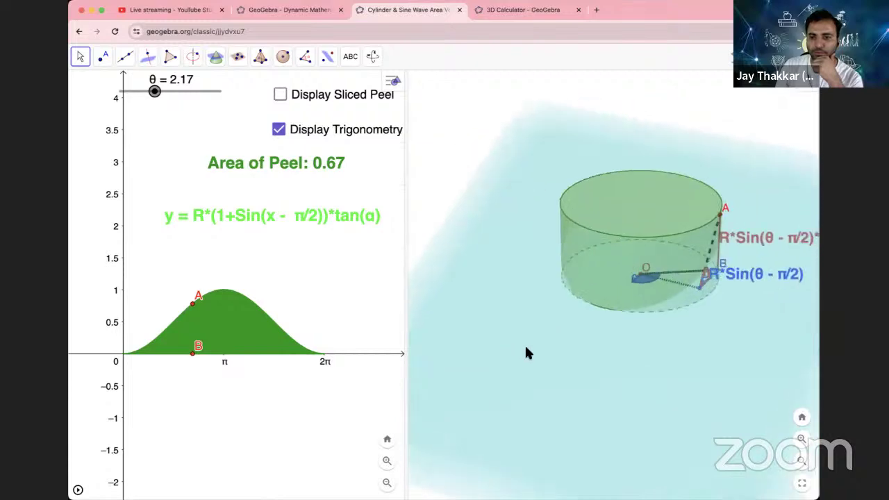
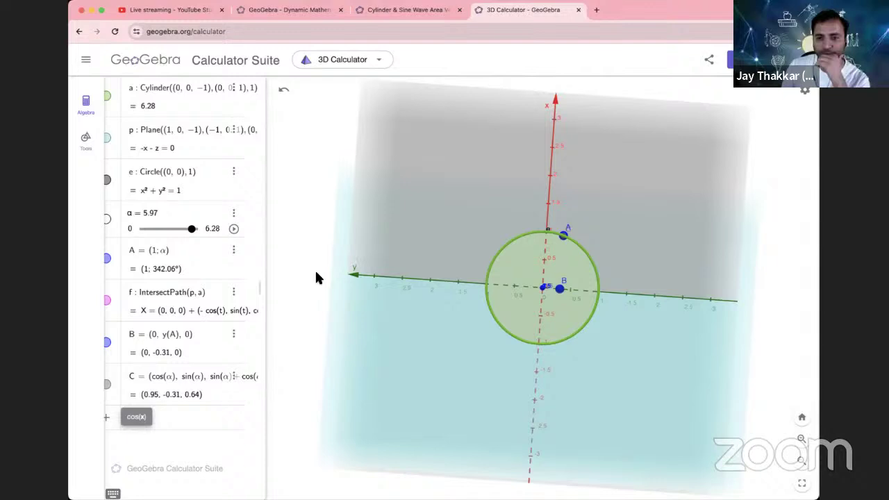
Step: In the 3D Calculator, examine point C against the ellipse and slanted plane from several angles, and restore the default view enlarged
{"action": "mouse_move", "coordinate": [318, 276]}
{"action": "left_mouse_down"}
{"action": "mouse_move", "coordinate": [337, 266]}
{"action": "mouse_move", "coordinate": [322, 275]}
{"action": "left_mouse_up"}
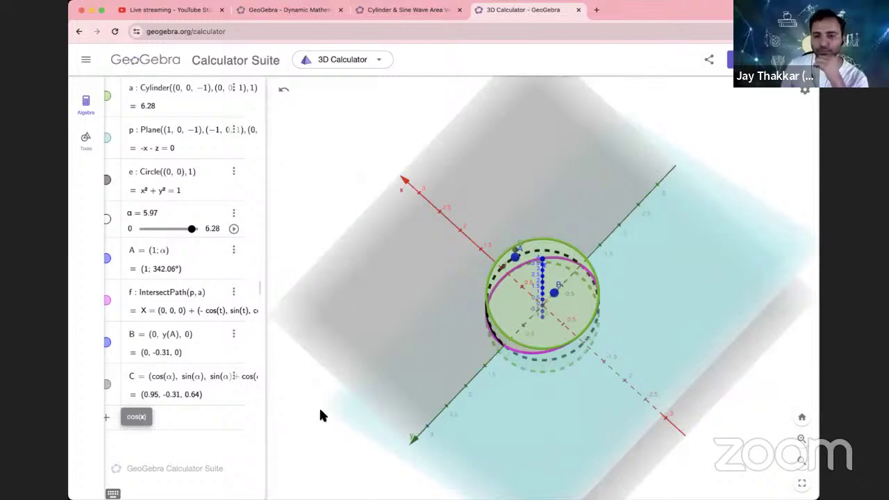
{"action": "left_click_drag", "start_coordinate": [337, 390], "coordinate": [350, 358]}
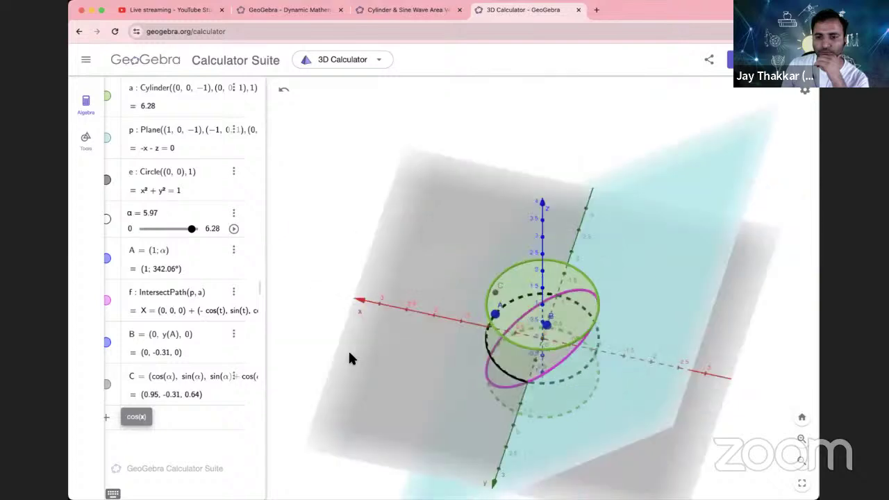
{"action": "left_click_drag", "start_coordinate": [445, 362], "coordinate": [714, 417]}
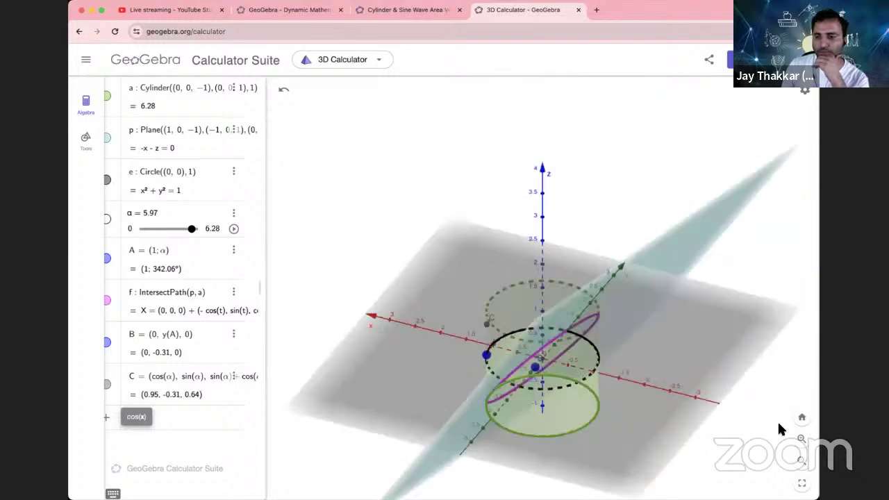
{"action": "left_click", "coordinate": [803, 420]}
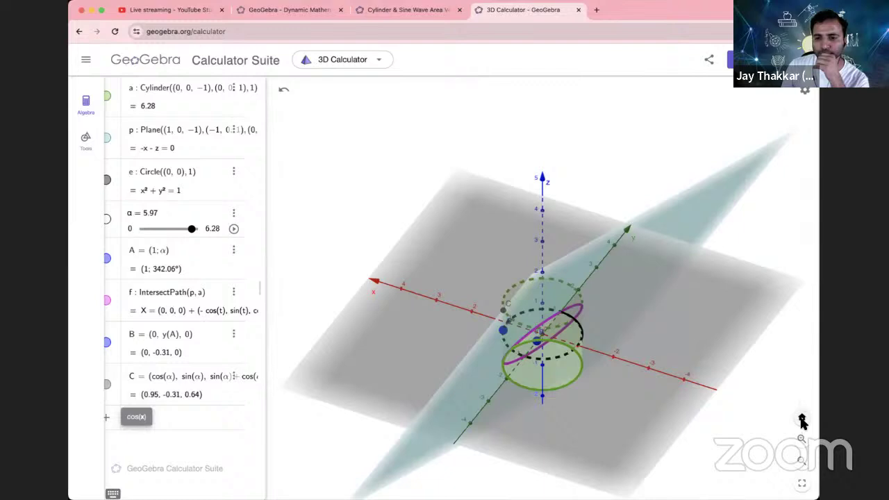
{"action": "left_click_drag", "start_coordinate": [707, 417], "coordinate": [370, 435]}
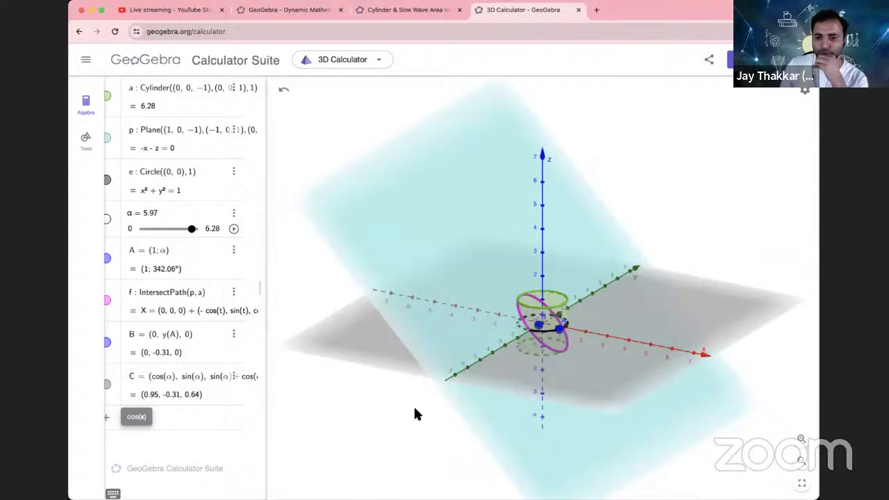
{"action": "left_click", "coordinate": [800, 439]}
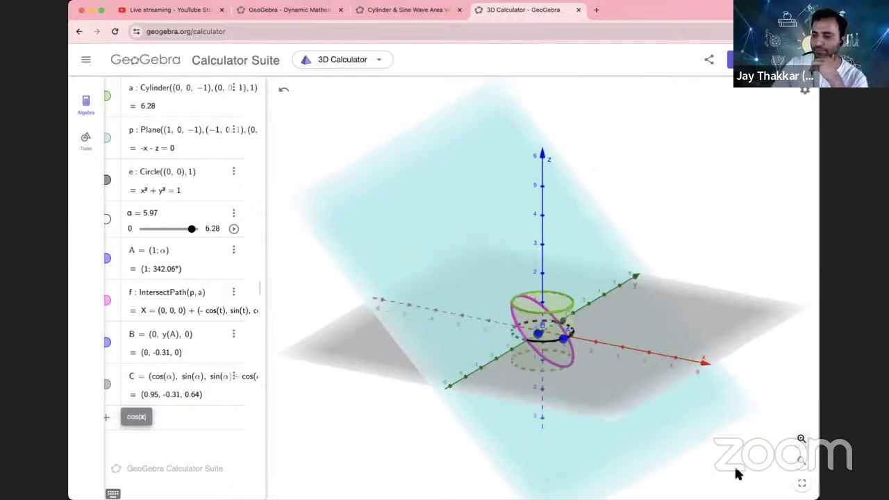
{"action": "left_click", "coordinate": [802, 439]}
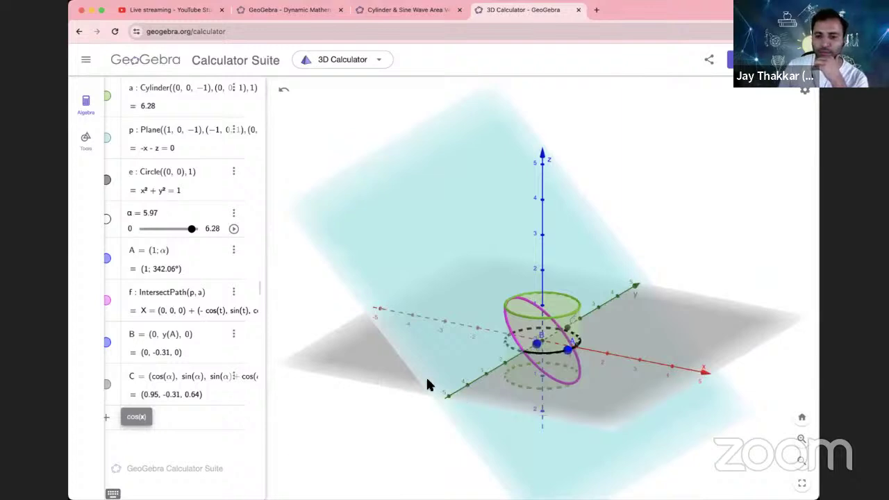
{"action": "scroll", "coordinate": [427, 381], "scroll_direction": "up", "scroll_amount": 1}
{"action": "scroll", "coordinate": [427, 381], "scroll_direction": "up", "scroll_amount": 1}
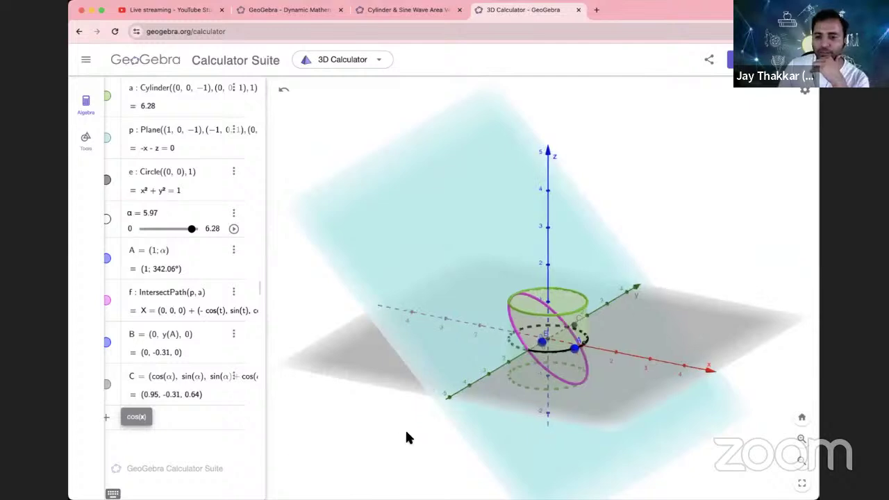
{"action": "scroll", "coordinate": [407, 434], "scroll_direction": "up", "scroll_amount": 1}
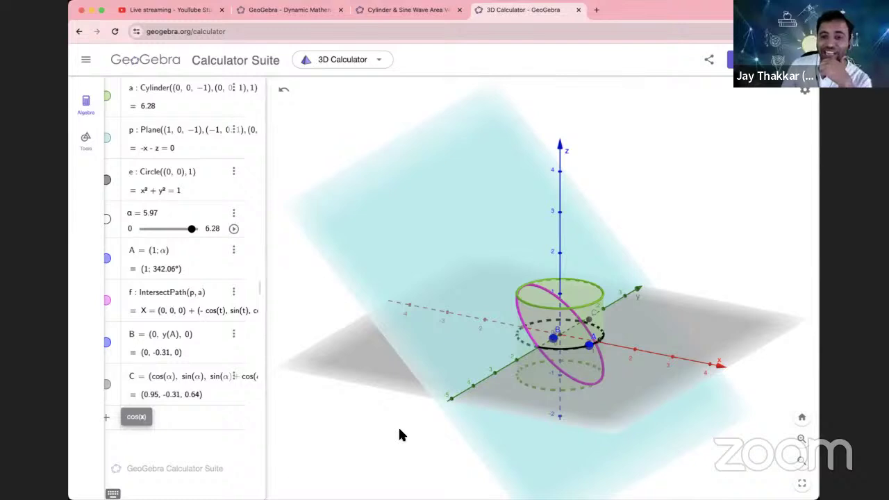
{"action": "left_click_drag", "start_coordinate": [407, 431], "coordinate": [421, 420]}
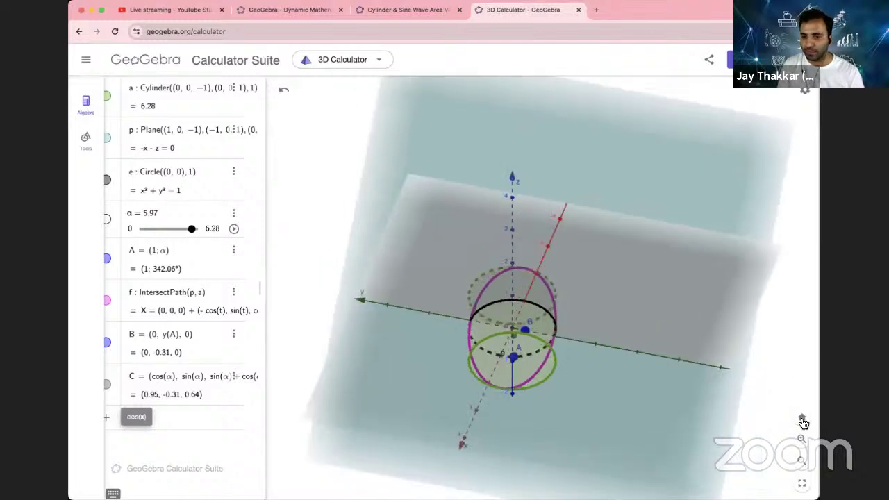
{"action": "left_click", "coordinate": [802, 422]}
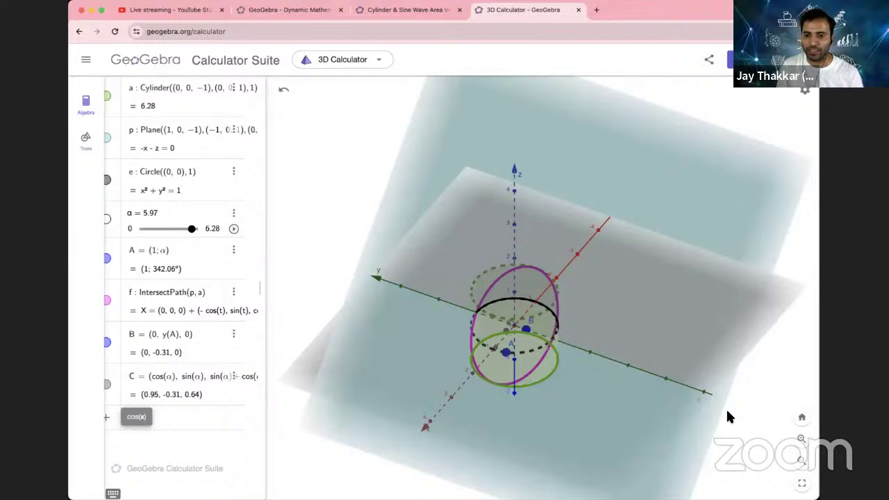
{"action": "left_click_drag", "start_coordinate": [706, 401], "coordinate": [507, 440]}
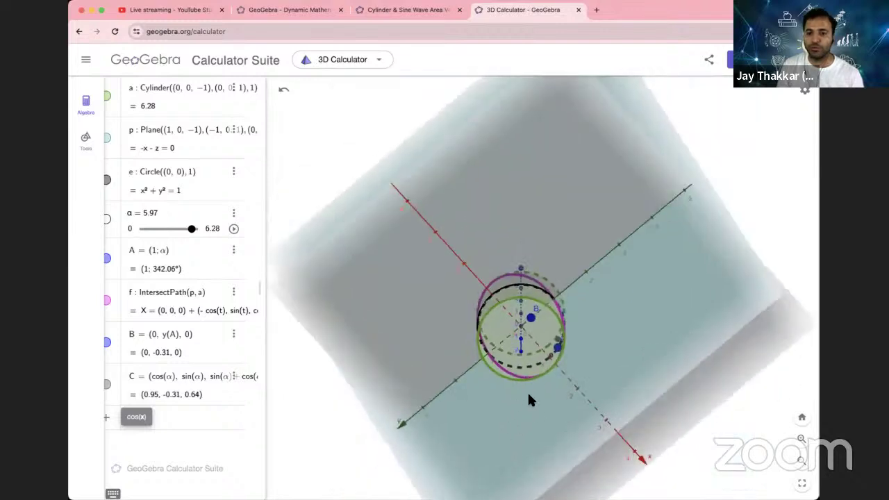
{"action": "left_click", "coordinate": [802, 419]}
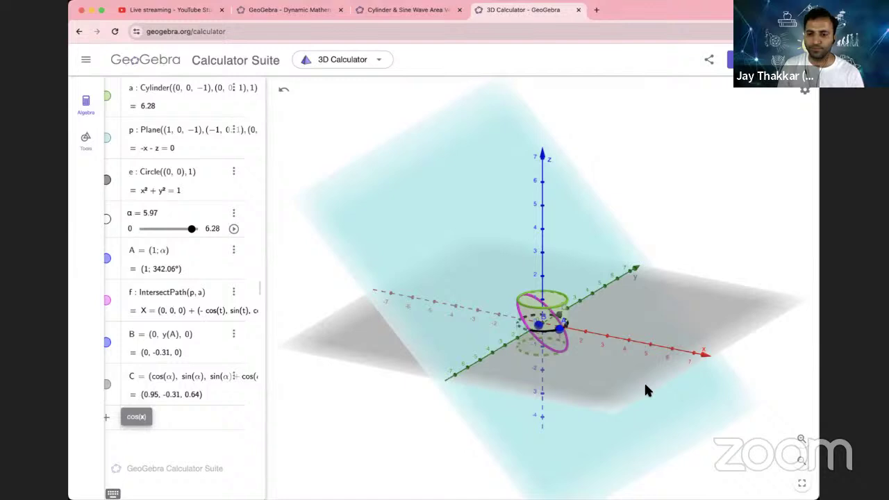
{"action": "left_click", "coordinate": [803, 441]}
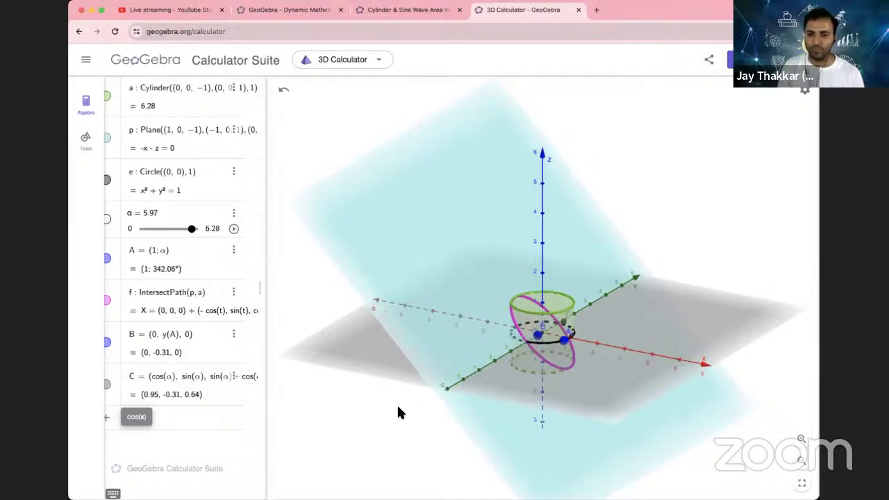
{"action": "scroll", "coordinate": [397, 404], "scroll_direction": "up", "scroll_amount": 2}
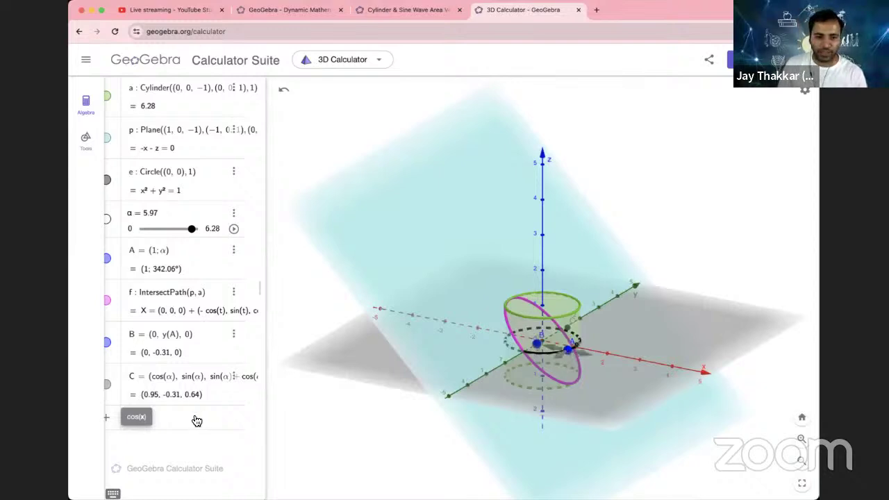
Step: Remove the cos(α) term from point C's z-coordinate, leaving sin(α)
{"action": "left_click", "coordinate": [228, 375]}
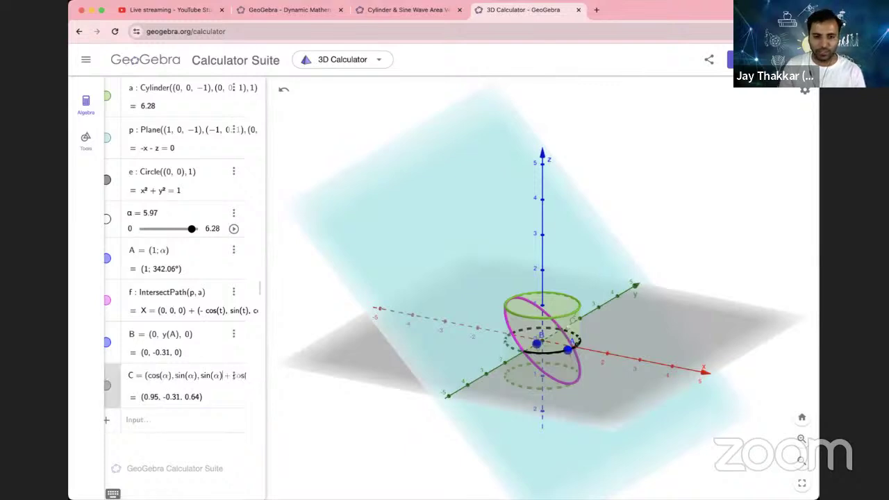
{"action": "left_click", "coordinate": [226, 376]}
{"action": "key", "text": "End"}
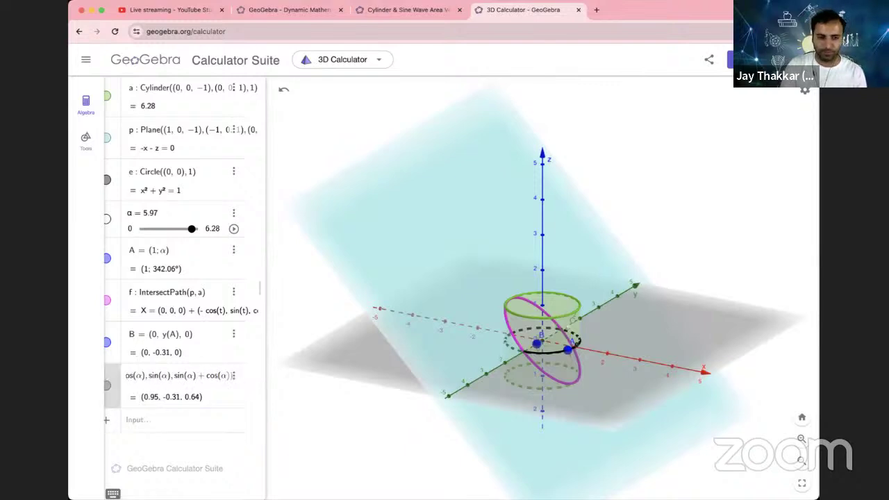
{"action": "key", "text": "BackSpace"}
{"action": "key", "text": "BackSpace"}
{"action": "key", "text": "BackSpace"}
{"action": "key", "text": "BackSpace"}
{"action": "key", "text": "BackSpace"}
{"action": "key", "text": "BackSpace"}
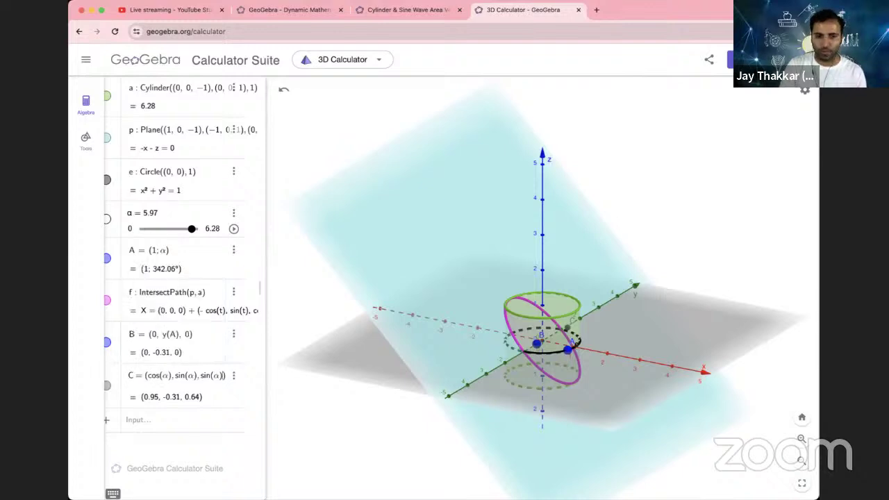
{"action": "key", "text": "Return"}
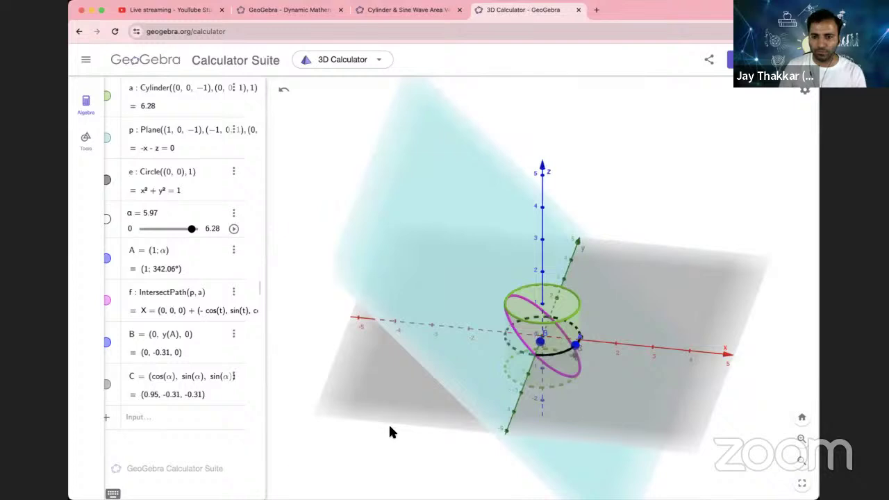
Step: Set point C's z-coordinate to sin(α + π/2), check its position against the ellipse, and select C's definition
{"action": "left_click_drag", "start_coordinate": [390, 429], "coordinate": [371, 421]}
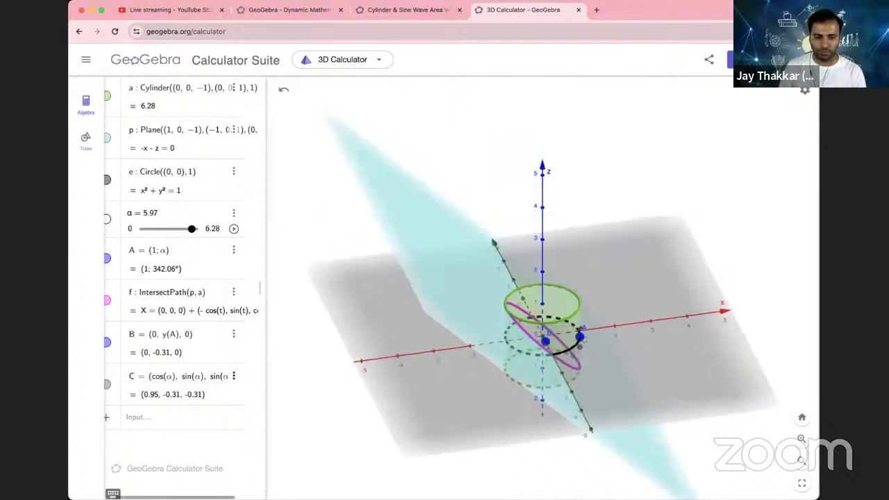
{"action": "left_click", "coordinate": [228, 379]}
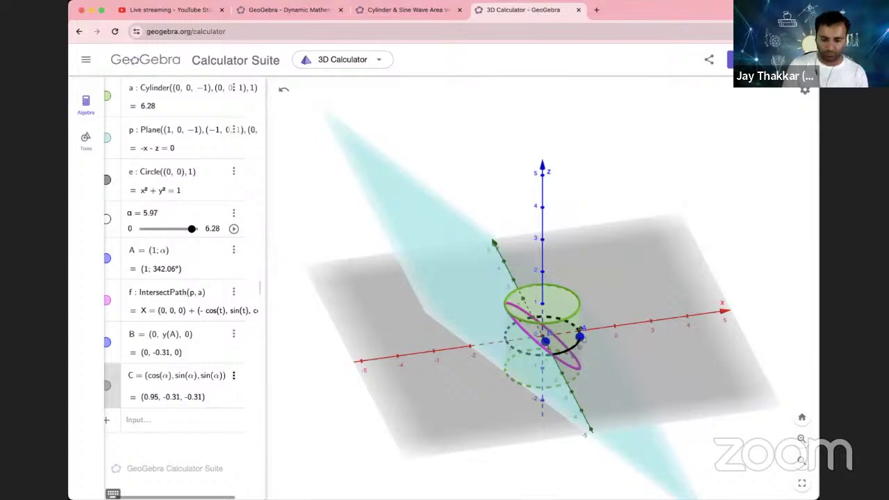
{"action": "type", "text": "+"}
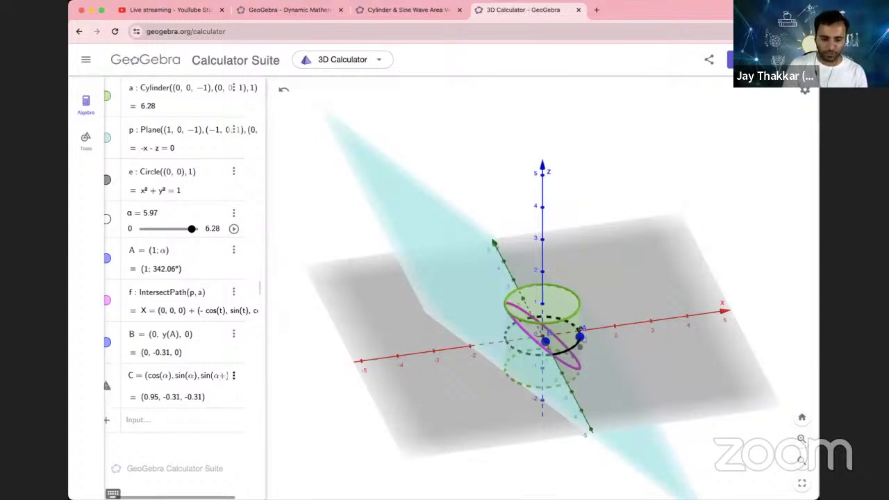
{"action": "type", "text": "PI"}
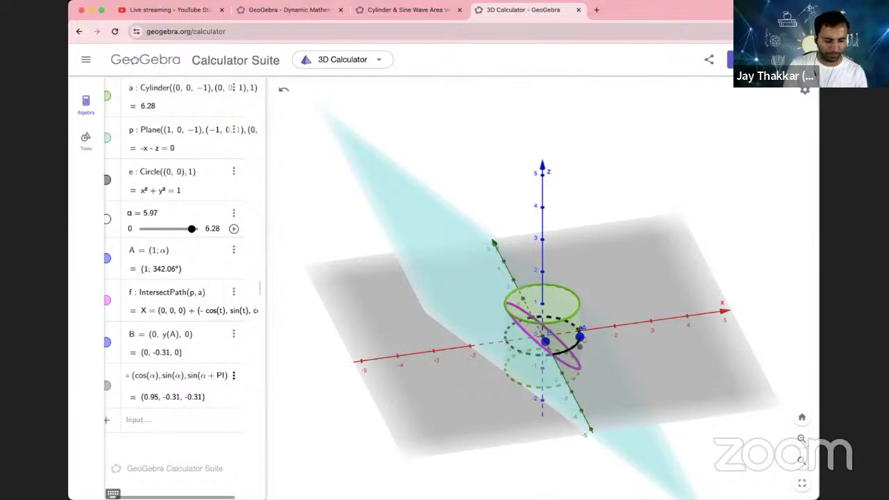
{"action": "type", "text": "/2"}
{"action": "key", "text": "Return"}
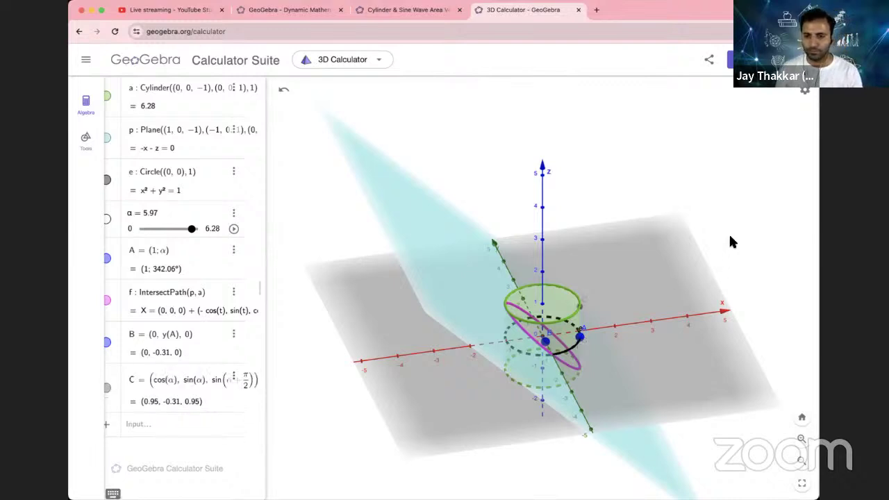
{"action": "left_click_drag", "start_coordinate": [717, 243], "coordinate": [693, 244]}
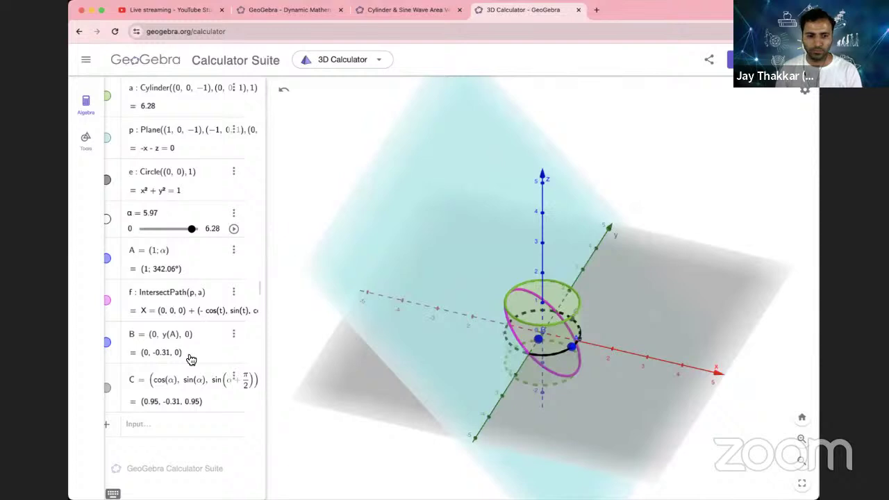
{"action": "left_click", "coordinate": [131, 373]}
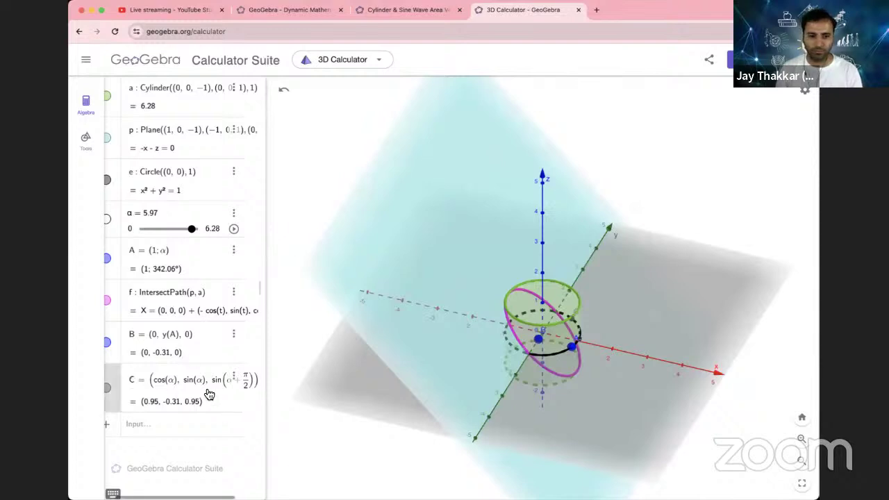
Step: Set point C's z-coordinate to −sin(α + π/2) and animate α to check its position against the ellipse
{"action": "left_click", "coordinate": [233, 231]}
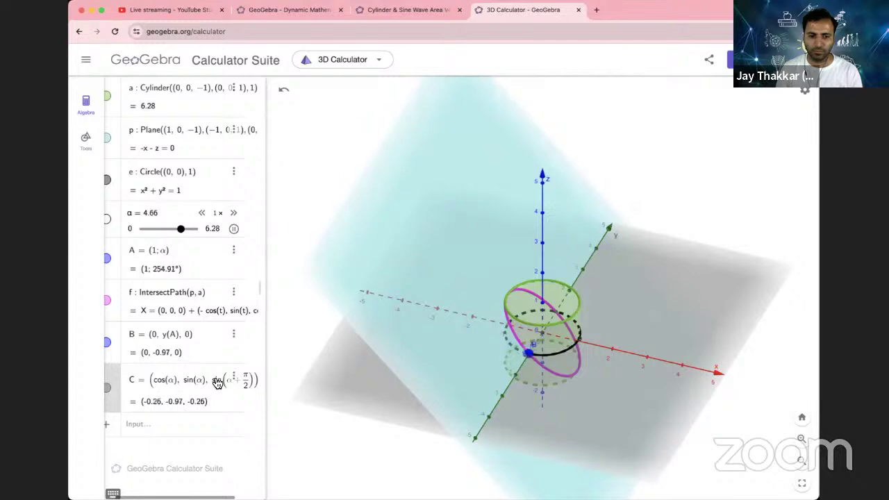
{"action": "left_click", "coordinate": [234, 235]}
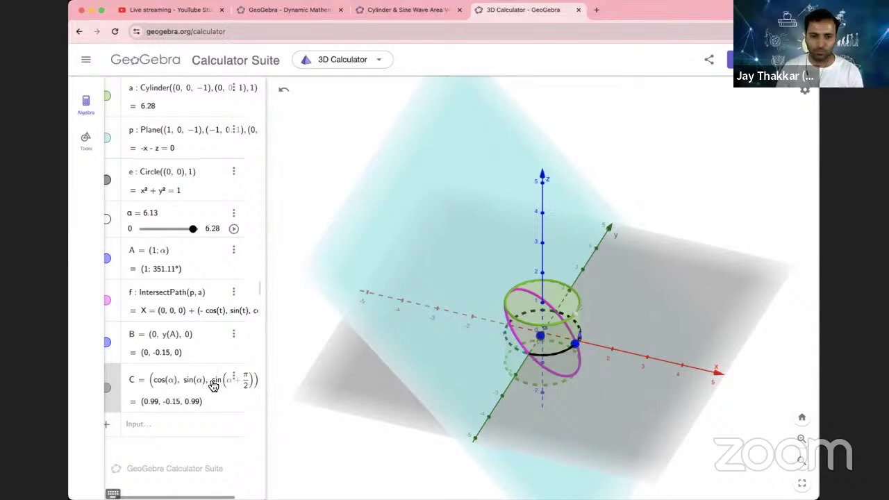
{"action": "left_click", "coordinate": [216, 384]}
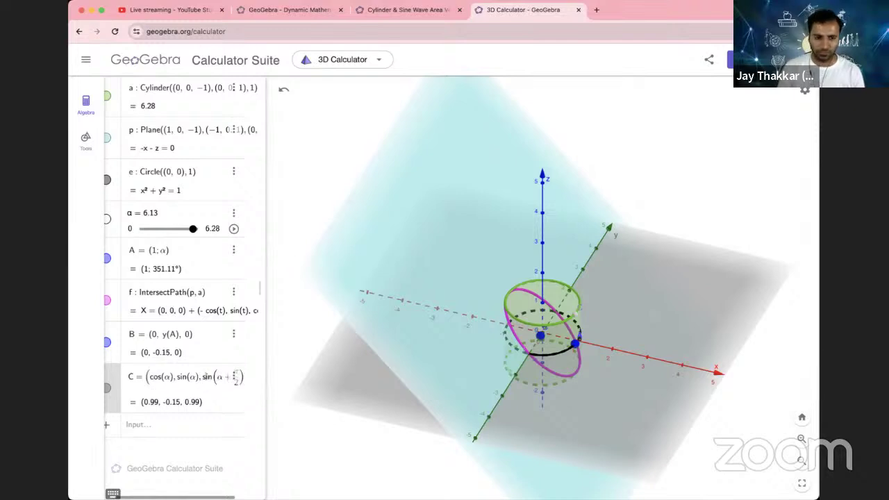
{"action": "type", "text": "-"}
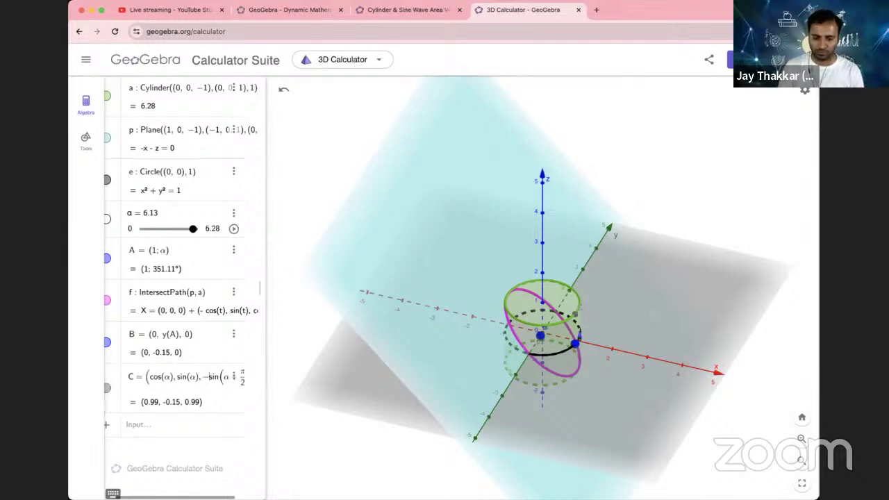
{"action": "key", "text": "Return"}
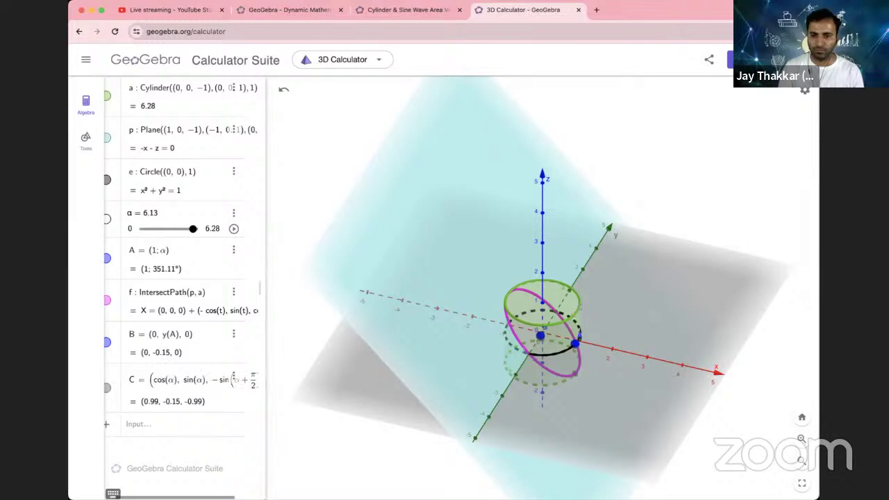
{"action": "left_click", "coordinate": [236, 230]}
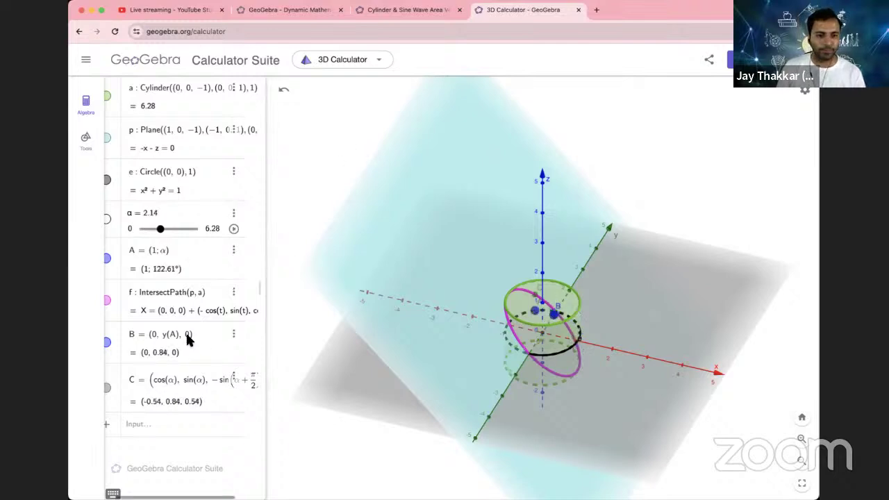
Step: Color point C blue with point size 6, and animate α while viewing the cylinder from above
{"action": "left_click", "coordinate": [234, 380]}
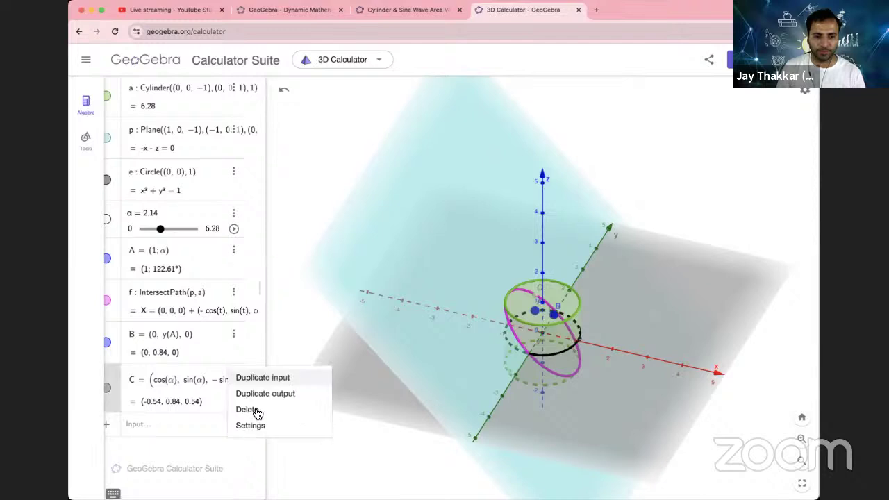
{"action": "left_click", "coordinate": [259, 426]}
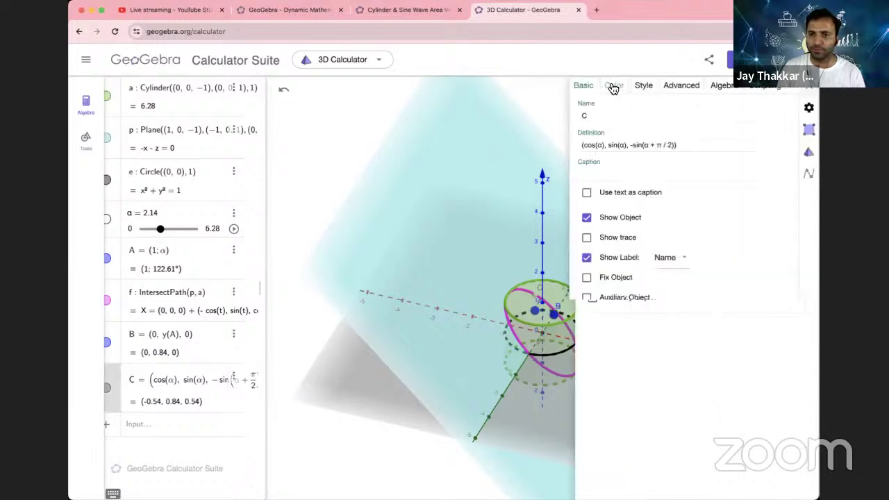
{"action": "left_click", "coordinate": [611, 84]}
{"action": "left_click", "coordinate": [595, 164]}
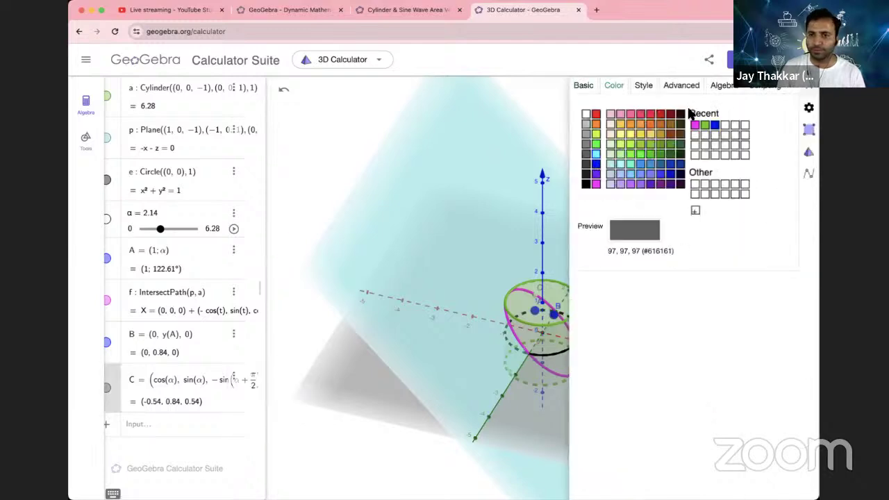
{"action": "left_click", "coordinate": [644, 85]}
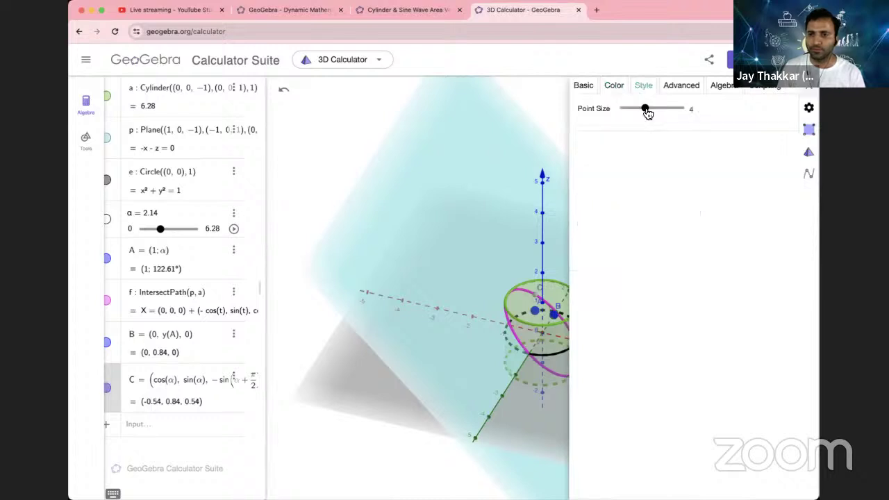
{"action": "left_click", "coordinate": [657, 112]}
{"action": "left_click", "coordinate": [811, 87]}
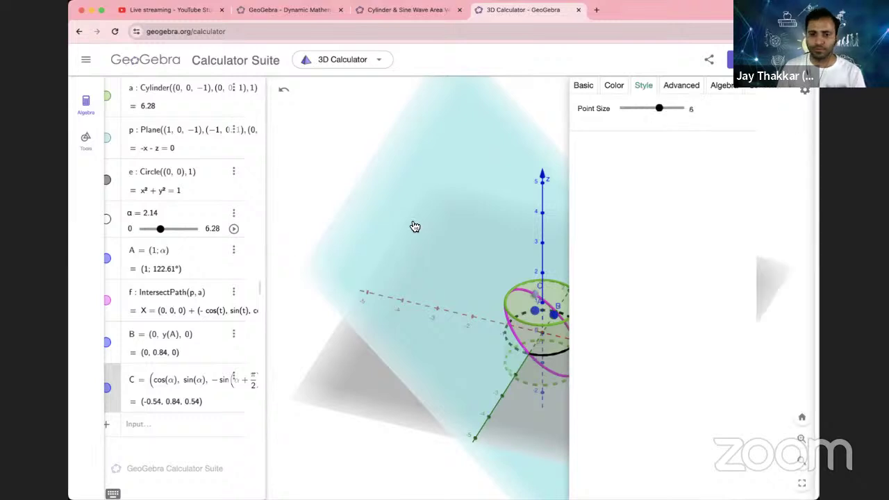
{"action": "left_click", "coordinate": [234, 228]}
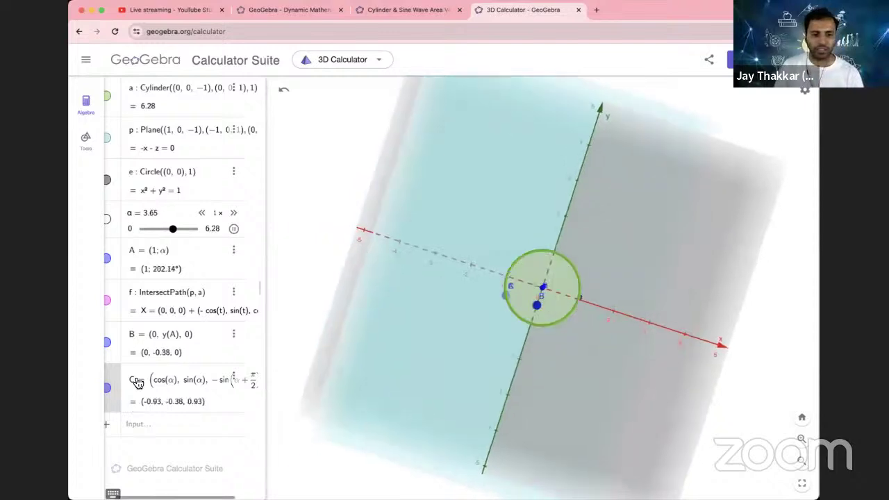
Step: Delete point C and rename point B as P
{"action": "key", "text": "Delete"}
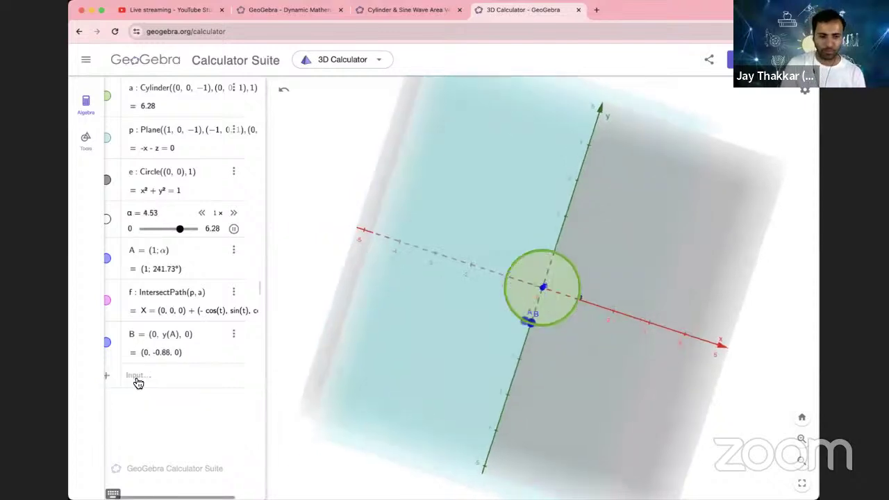
{"action": "type", "text": "P"}
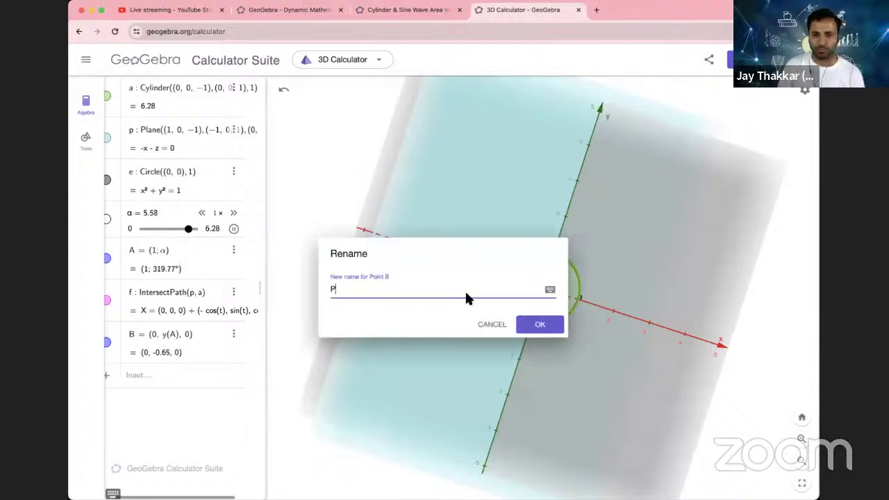
{"action": "key", "text": "Return"}
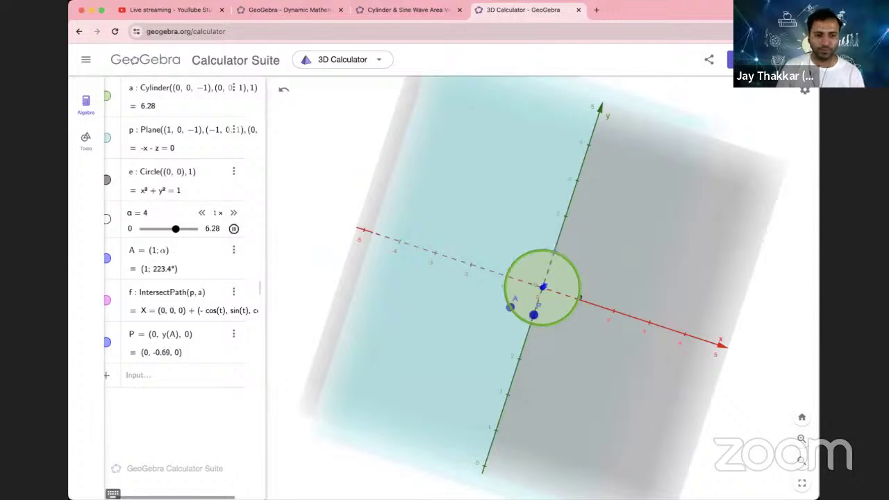
Step: Stop the α animation and rename point P on the y-axis back to B
{"action": "left_click", "coordinate": [235, 229]}
{"action": "left_click", "coordinate": [171, 335]}
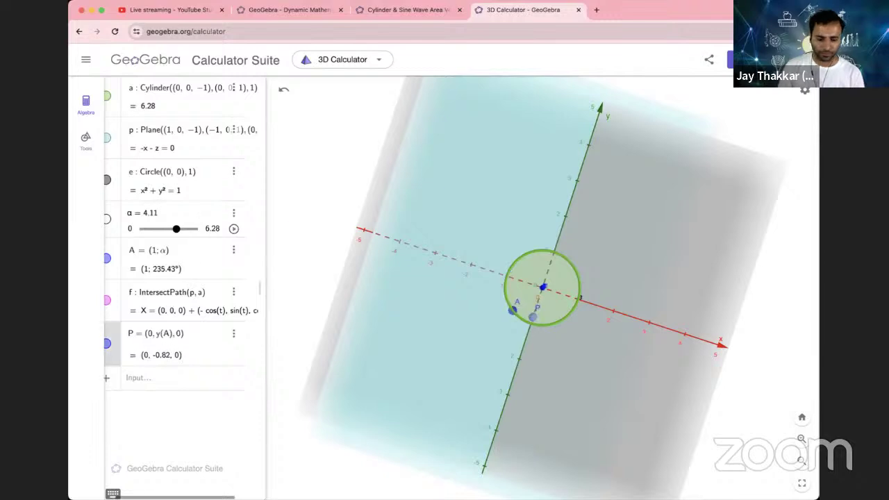
{"action": "key", "text": "BackSpace"}
{"action": "type", "text": "B"}
{"action": "key", "text": "Return"}
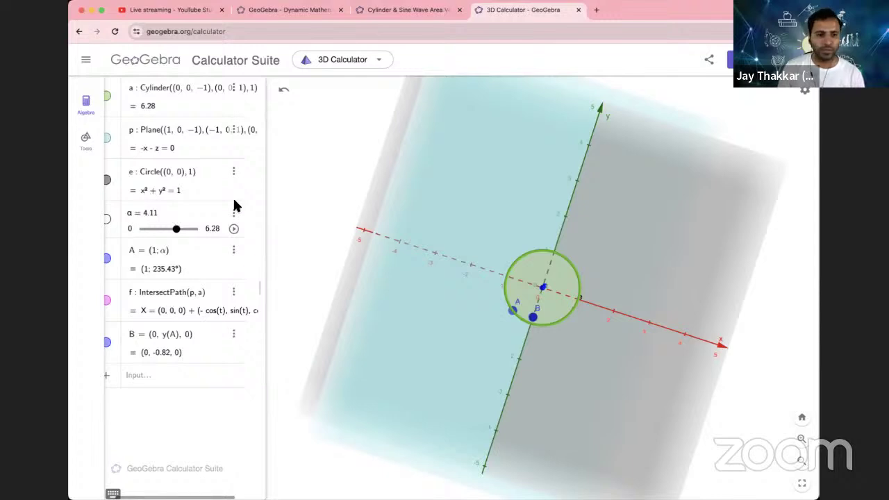
Step: Undo the recent renames and the deletion of point C
{"action": "left_click", "coordinate": [286, 92]}
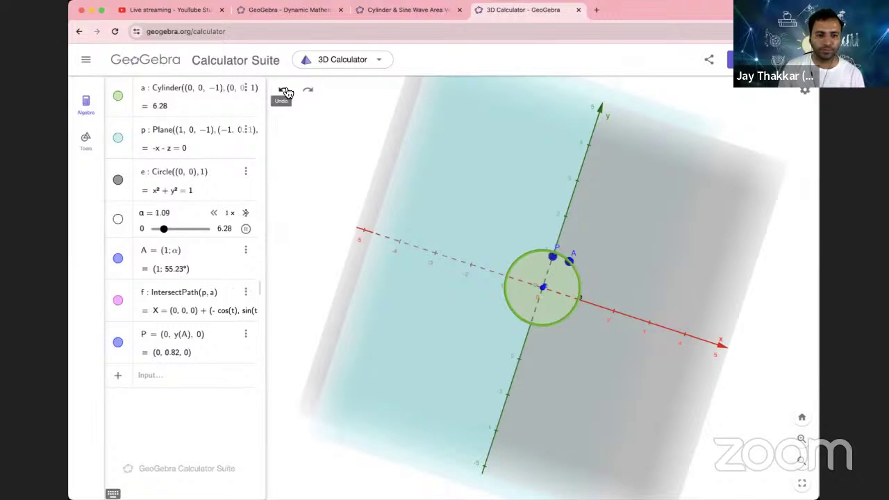
{"action": "left_click", "coordinate": [284, 93]}
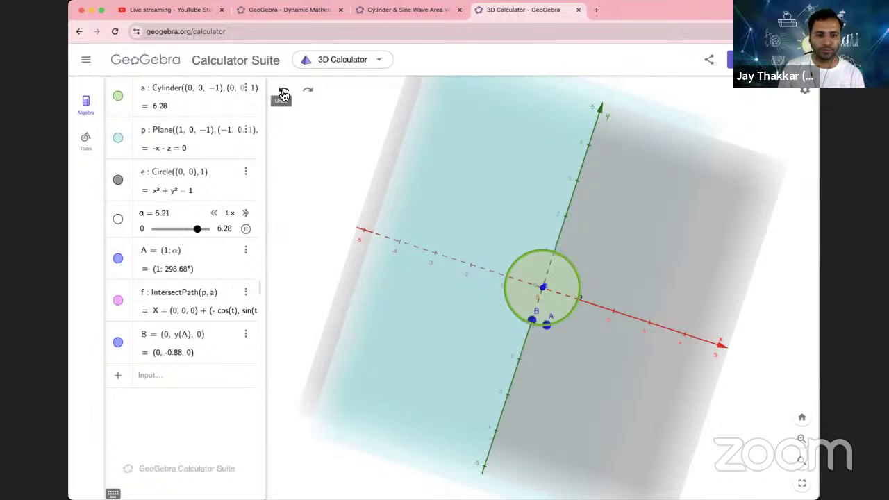
{"action": "left_click", "coordinate": [284, 94]}
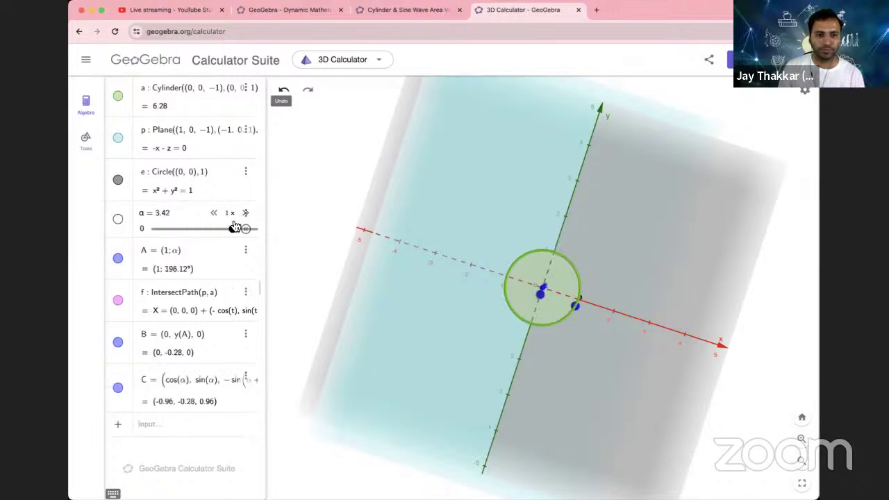
Step: Stop the α animation and rename point C as P
{"action": "left_click", "coordinate": [248, 231]}
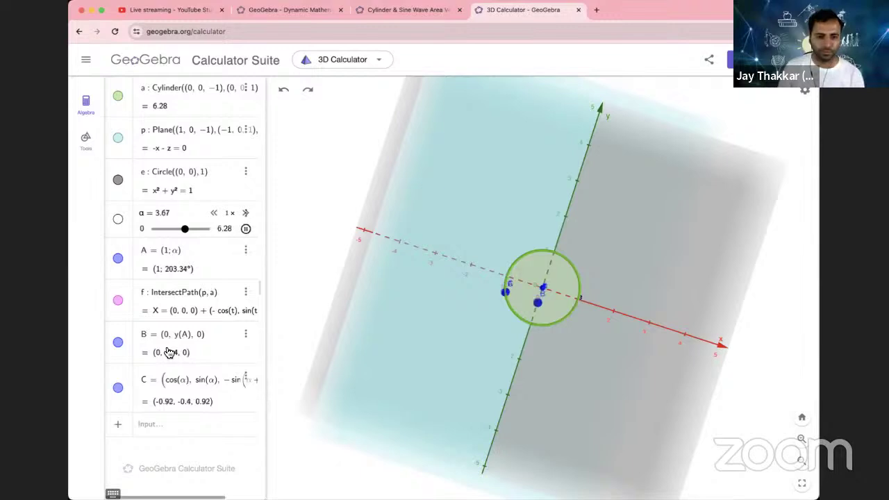
{"action": "left_click", "coordinate": [160, 382]}
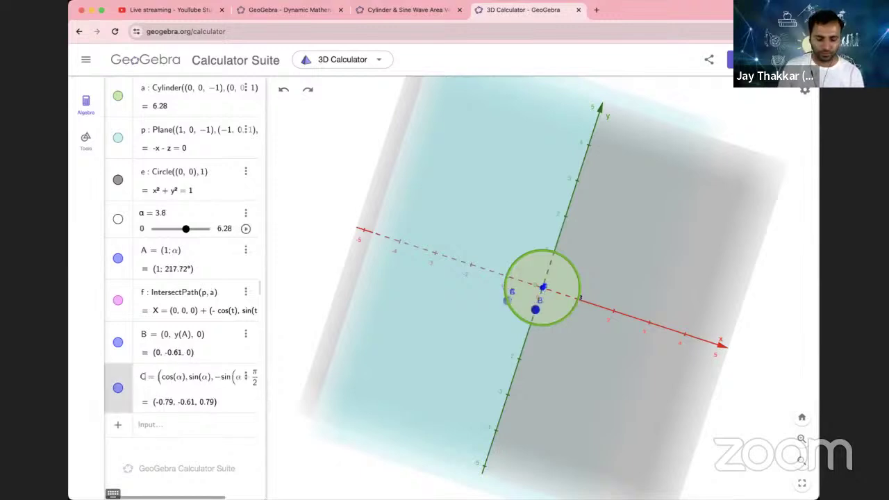
{"action": "key", "text": "BackSpace"}
{"action": "type", "text": "P"}
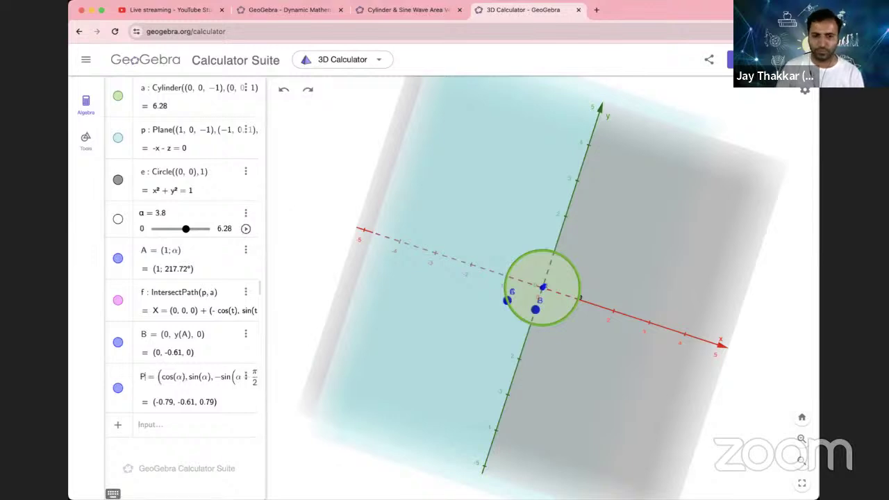
{"action": "key", "text": "Return"}
Step: With points A and B temporarily hidden, animate α and examine how P moves along the ellipse from above and from the side
{"action": "left_click", "coordinate": [119, 261]}
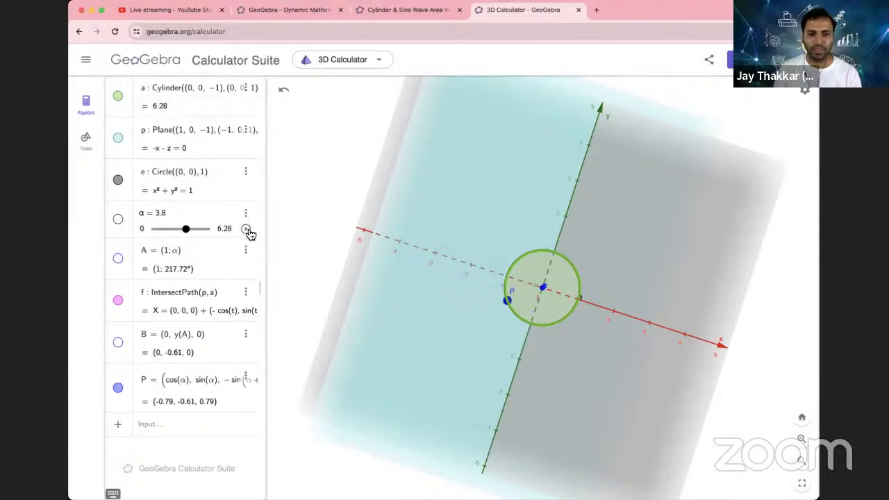
{"action": "left_click", "coordinate": [247, 230]}
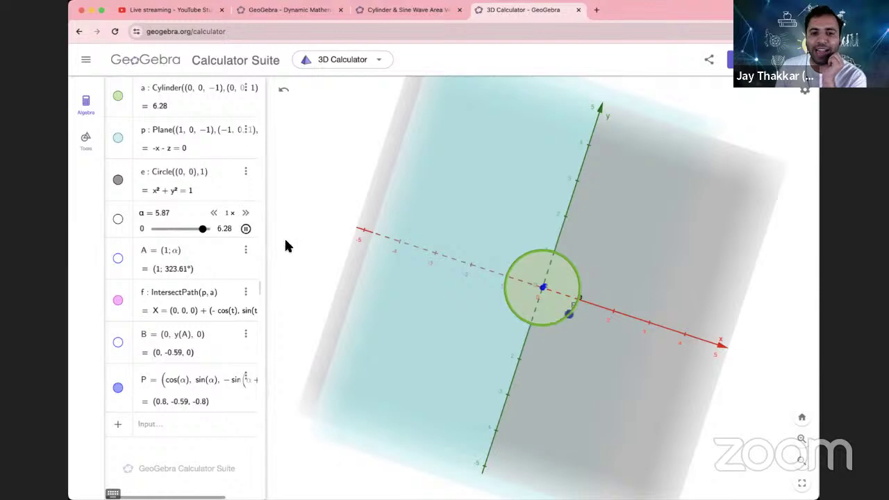
{"action": "left_click_drag", "start_coordinate": [308, 225], "coordinate": [308, 221]}
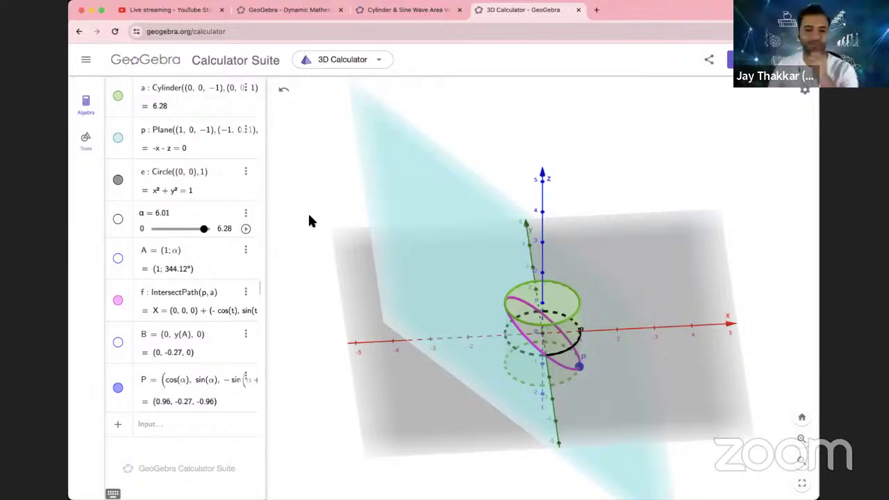
{"action": "left_click", "coordinate": [246, 230]}
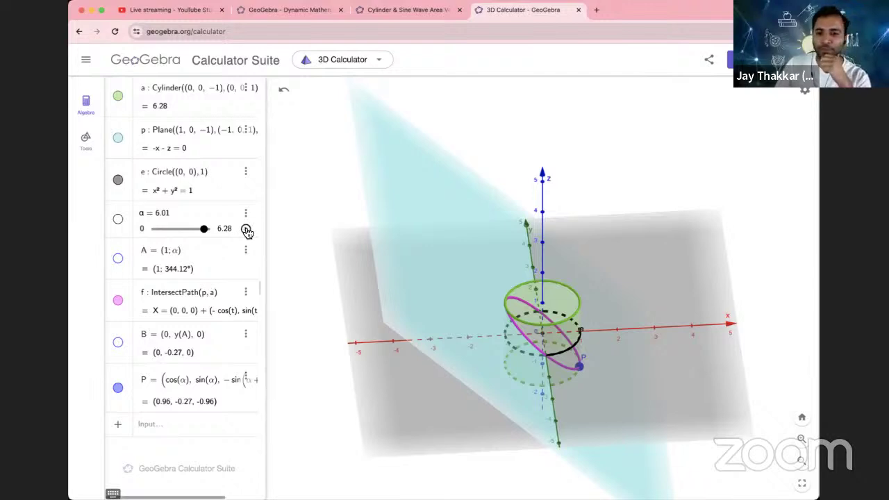
{"action": "left_click", "coordinate": [119, 260]}
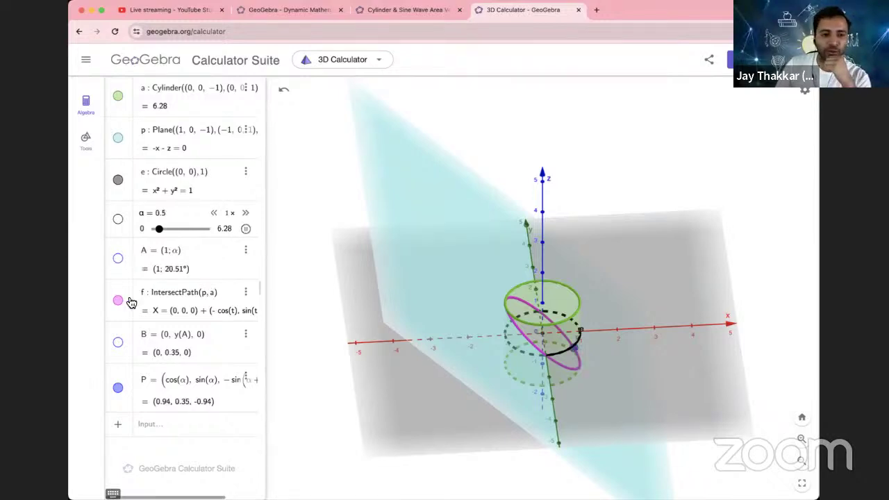
{"action": "left_click", "coordinate": [246, 230]}
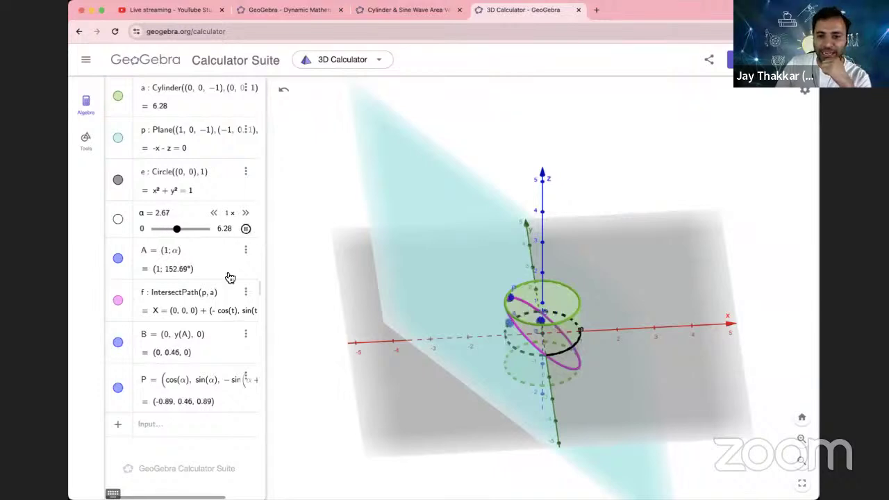
{"action": "left_click", "coordinate": [201, 429]}
{"action": "type", "text": "tri"}
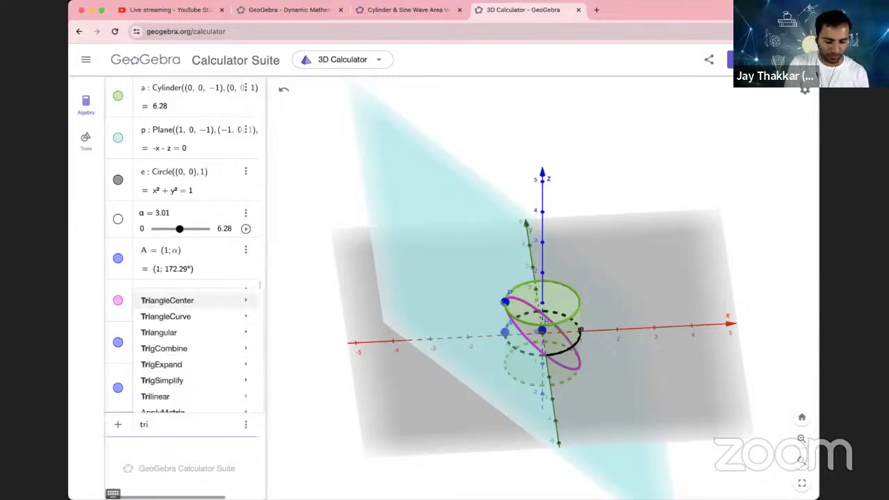
{"action": "type", "text": "angle"}
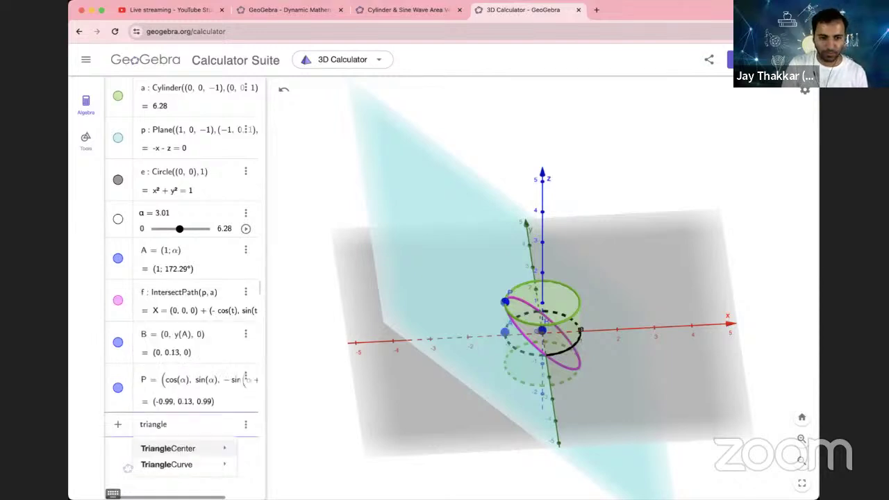
{"action": "key", "text": "BackSpace"}
{"action": "key", "text": "BackSpace"}
{"action": "key", "text": "BackSpace"}
{"action": "key", "text": "BackSpace"}
{"action": "key", "text": "BackSpace"}
{"action": "key", "text": "BackSpace"}
{"action": "key", "text": "BackSpace"}
{"action": "key", "text": "BackSpace"}
Step: Create the triangle through points P, A and B with the Polygon command
{"action": "type", "text": "p"}
{"action": "key", "text": "Return"}
{"action": "type", "text": "oly"}
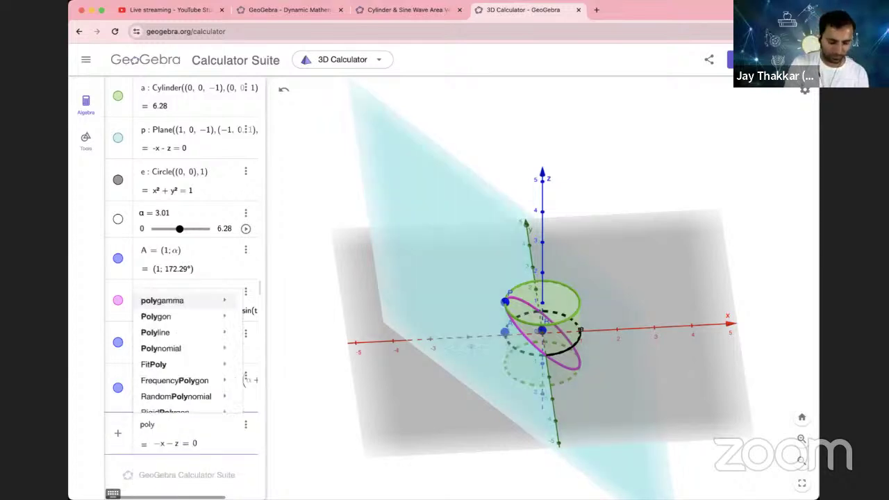
{"action": "type", "text": "gon"}
{"action": "key", "text": "Right"}
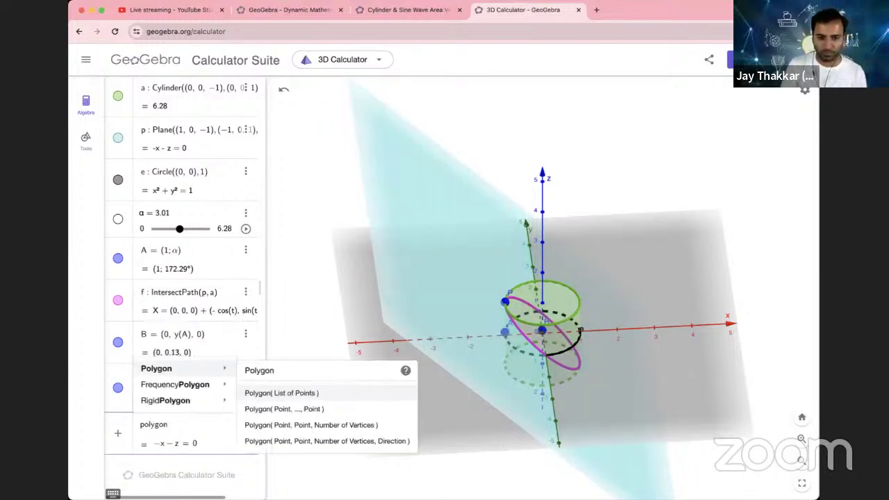
{"action": "key", "text": "Return"}
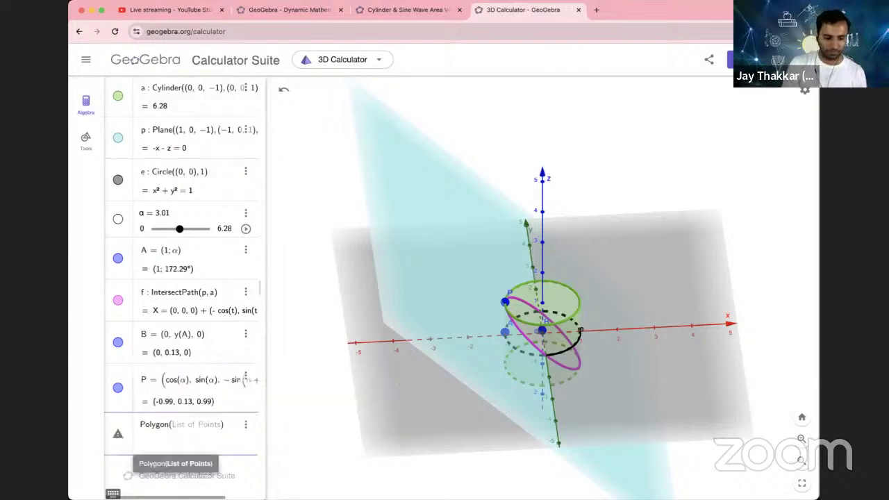
{"action": "type", "text": "P"}
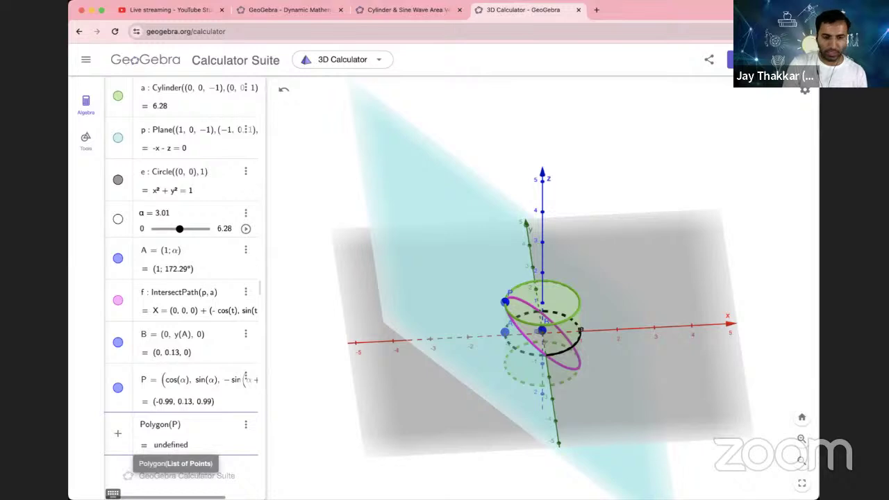
{"action": "type", "text": ", A, B"}
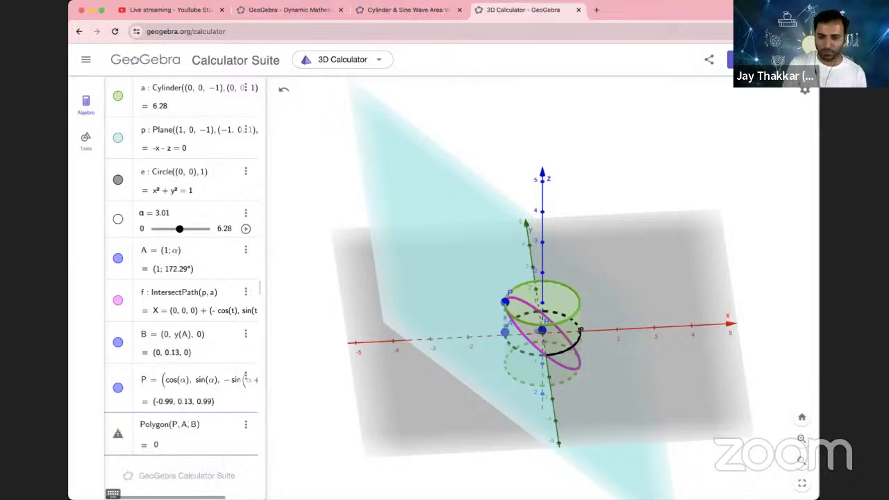
{"action": "key", "text": "Return"}
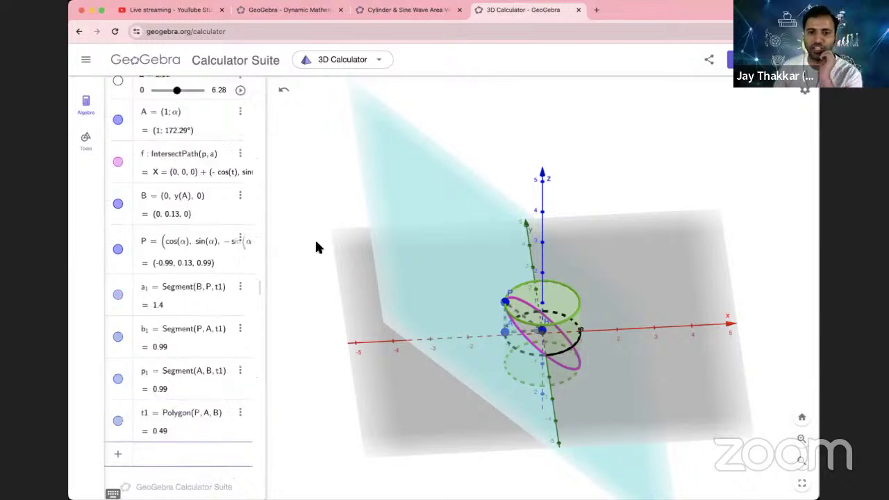
Step: Orbit around the cylinder and briefly animate α to see how triangle PAB changes with it
{"action": "left_click", "coordinate": [504, 308]}
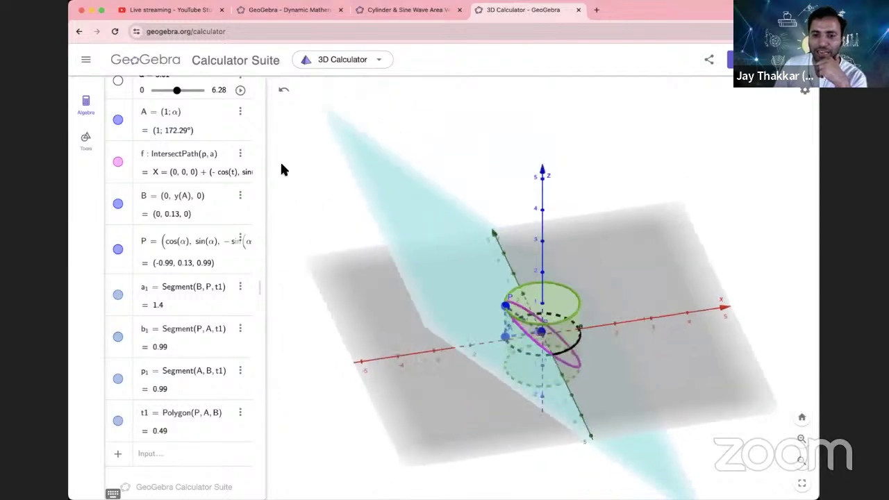
{"action": "left_click", "coordinate": [241, 91]}
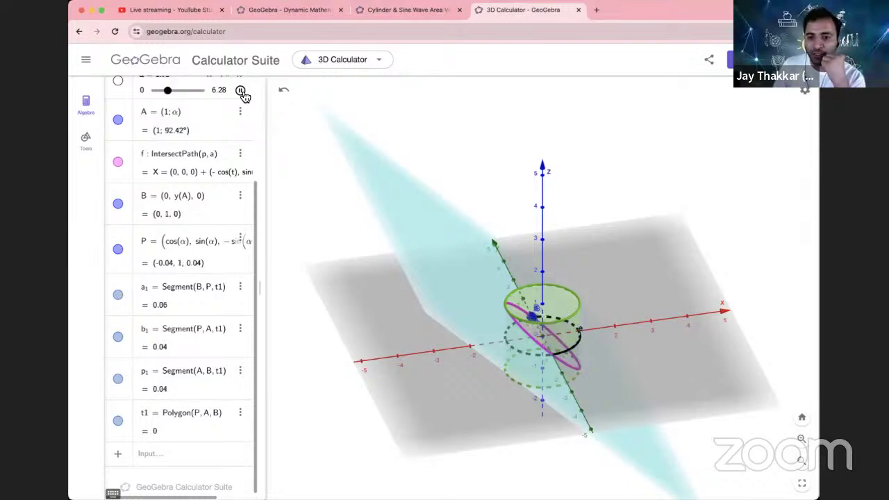
{"action": "left_click", "coordinate": [240, 91]}
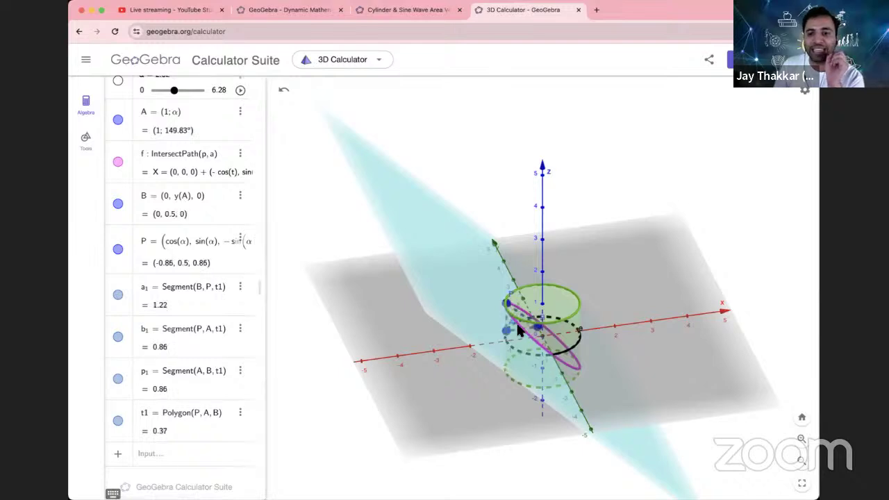
Step: Examine triangle PAB inside the cylinder close up, from the side and from above, with α moving
{"action": "left_click", "coordinate": [801, 440]}
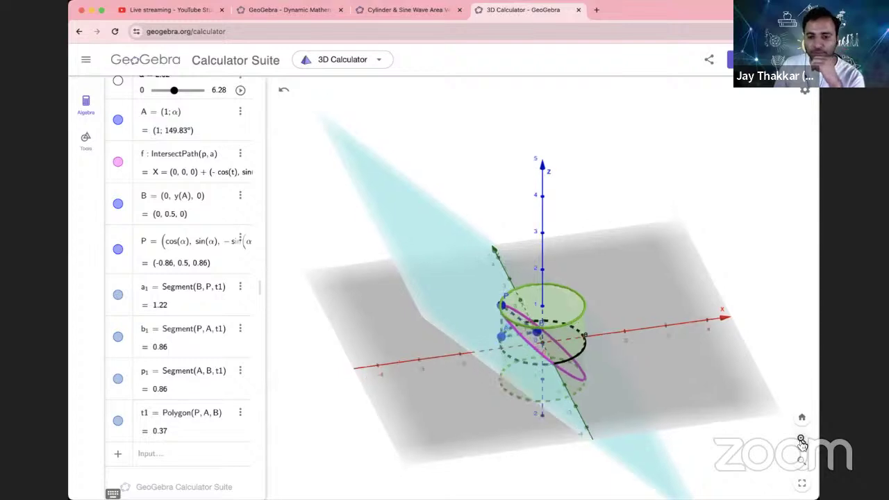
{"action": "left_click", "coordinate": [801, 440]}
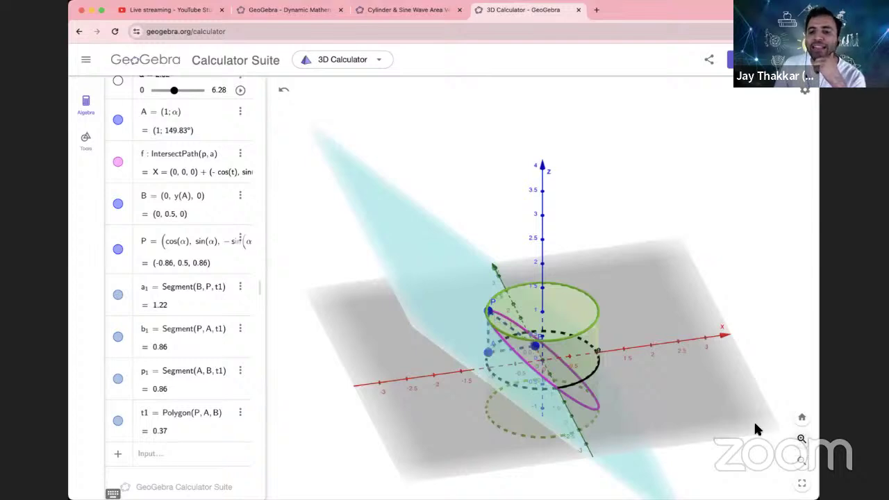
{"action": "scroll", "coordinate": [744, 418], "scroll_direction": "up", "scroll_amount": 2}
{"action": "scroll", "coordinate": [731, 416], "scroll_direction": "up", "scroll_amount": 2}
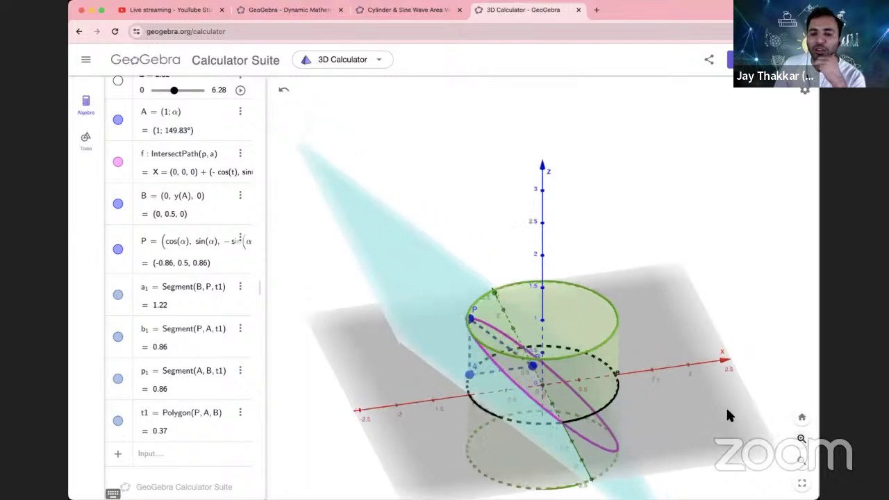
{"action": "scroll", "coordinate": [721, 409], "scroll_direction": "up", "scroll_amount": 1}
{"action": "left_click_drag", "start_coordinate": [719, 401], "coordinate": [731, 400]}
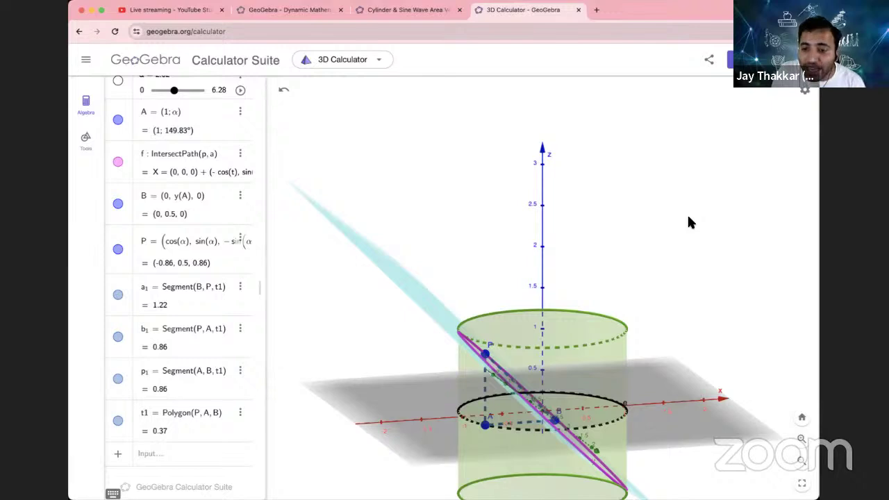
{"action": "left_click_drag", "start_coordinate": [689, 229], "coordinate": [685, 245]}
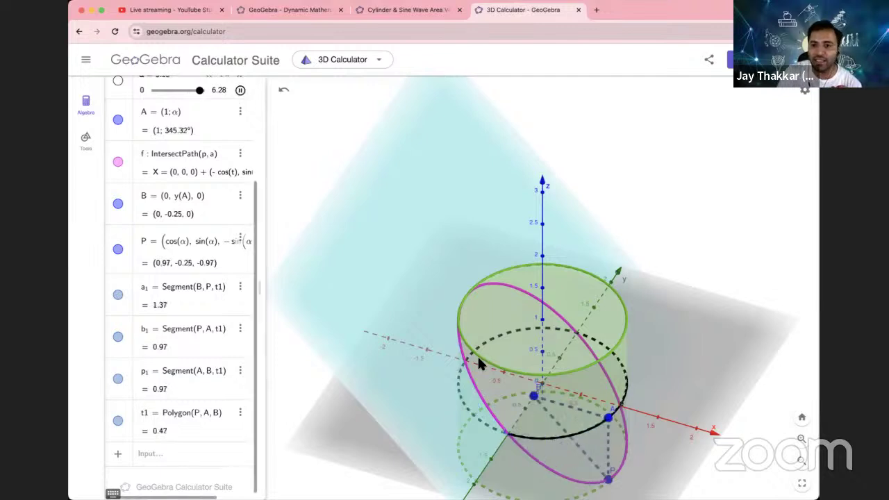
{"action": "left_click", "coordinate": [606, 412]}
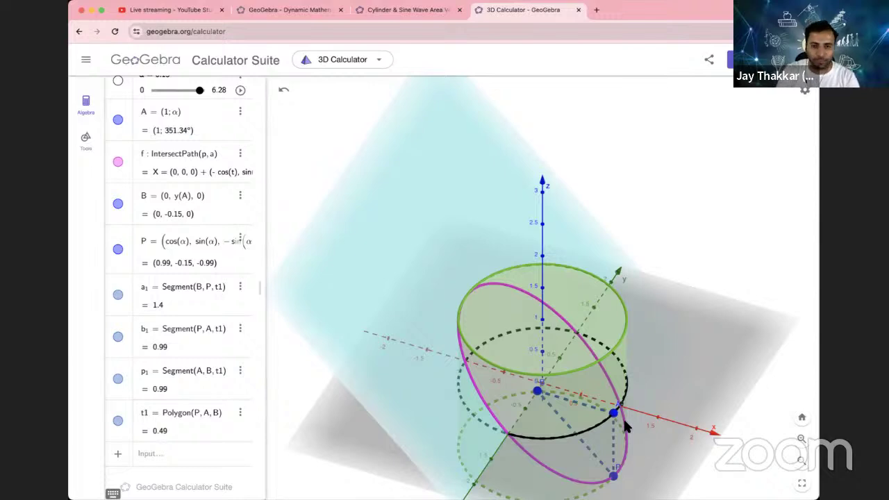
Step: Add a segment from the origin O to point A with the Segment command
{"action": "left_click", "coordinate": [195, 455]}
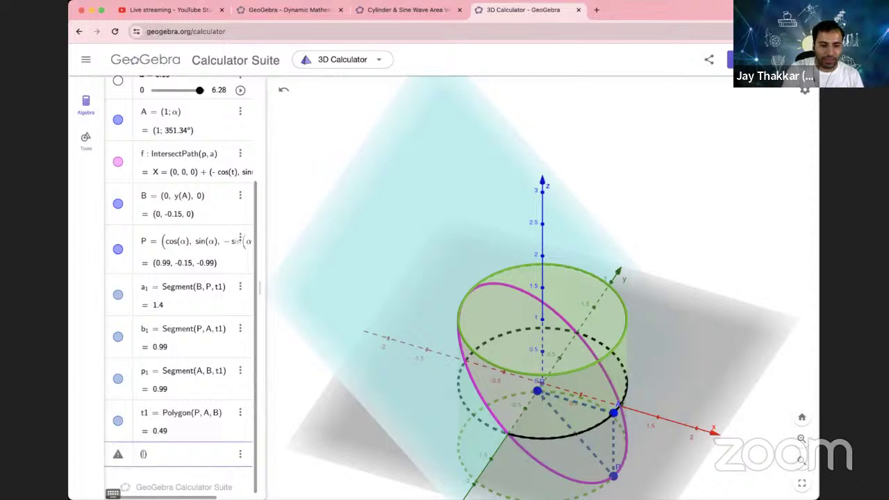
{"action": "type", "text": "seg"}
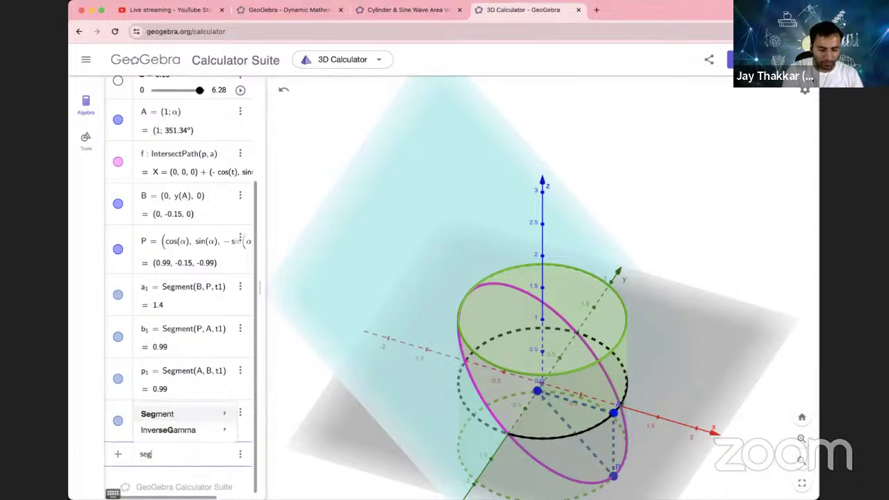
{"action": "type", "text": "ment"}
{"action": "key", "text": "Return"}
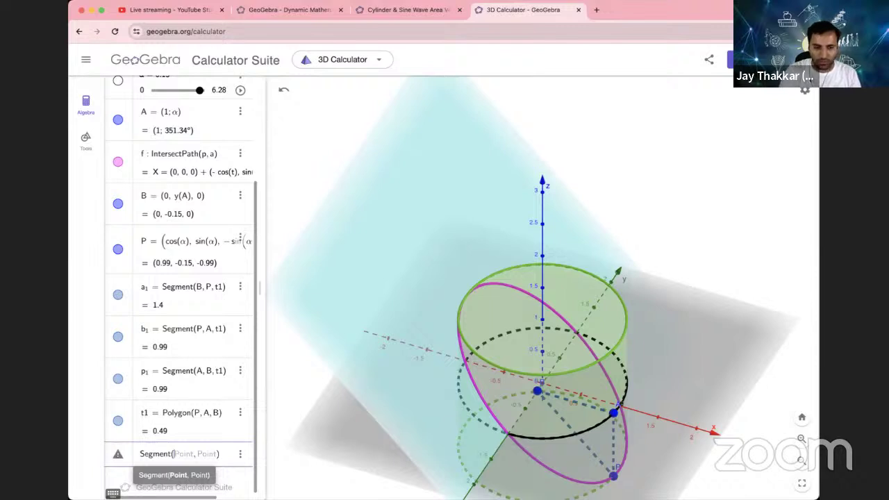
{"action": "type", "text": "("}
{"action": "key", "text": "BackSpace"}
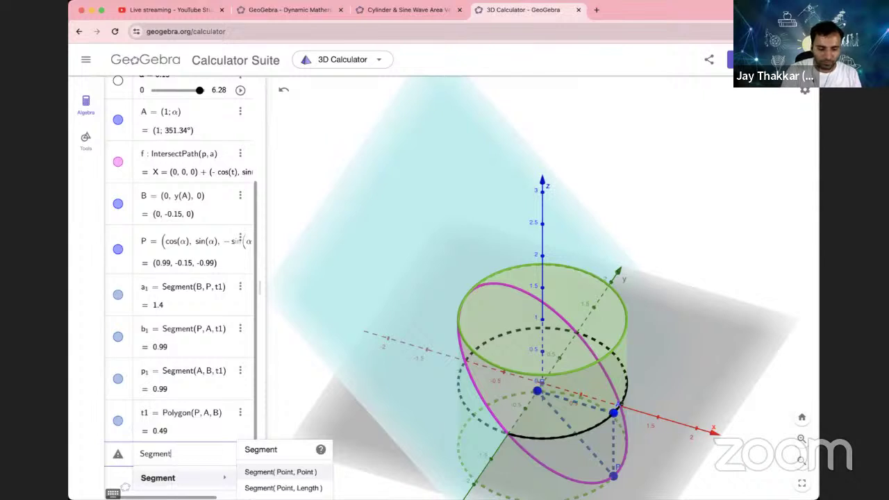
{"action": "key", "text": "Return"}
{"action": "type", "text": "O, )"}
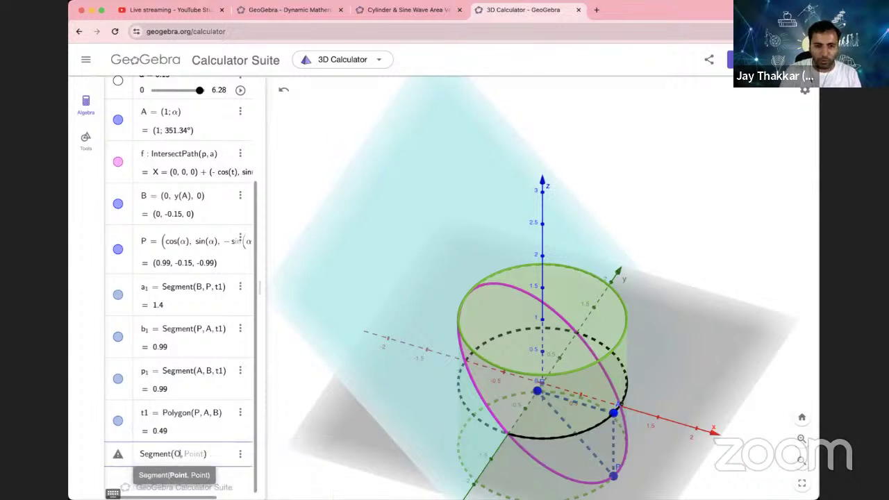
{"action": "key", "text": "Tab"}
{"action": "type", "text": "A"}
{"action": "key", "text": "Return"}
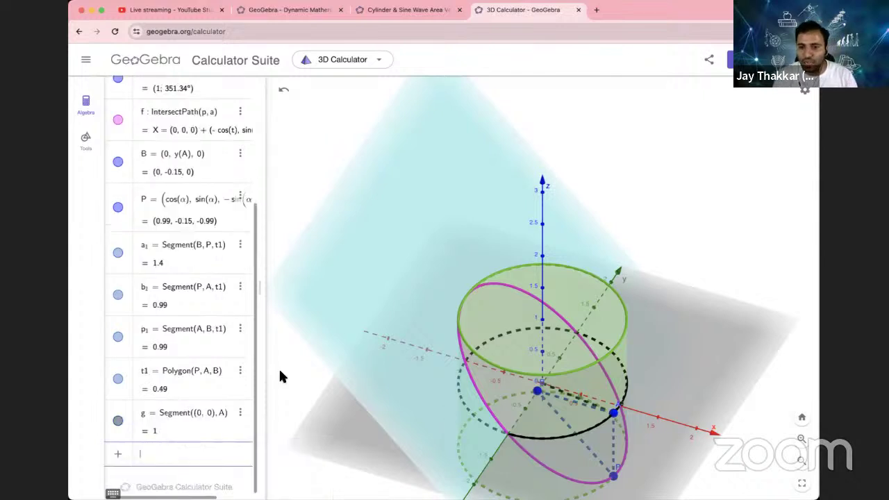
Step: Hide triangle PAB with its three sides and start the α animation
{"action": "left_click", "coordinate": [118, 336]}
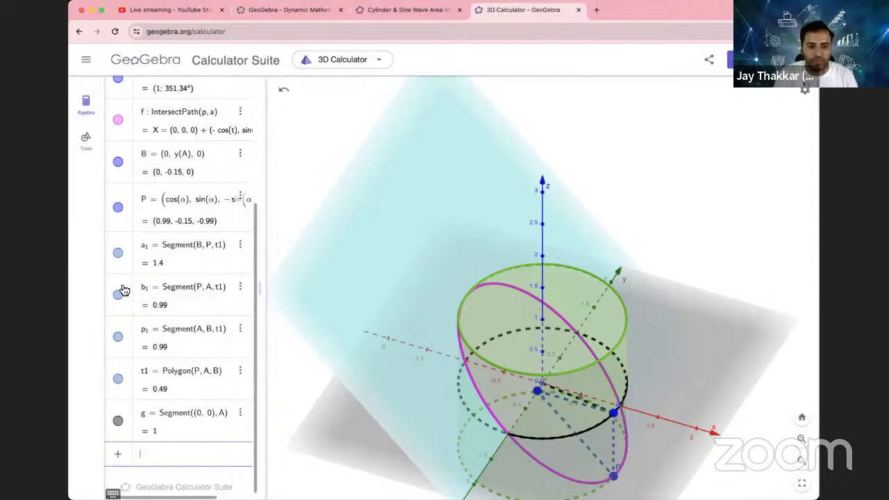
{"action": "left_click", "coordinate": [118, 293]}
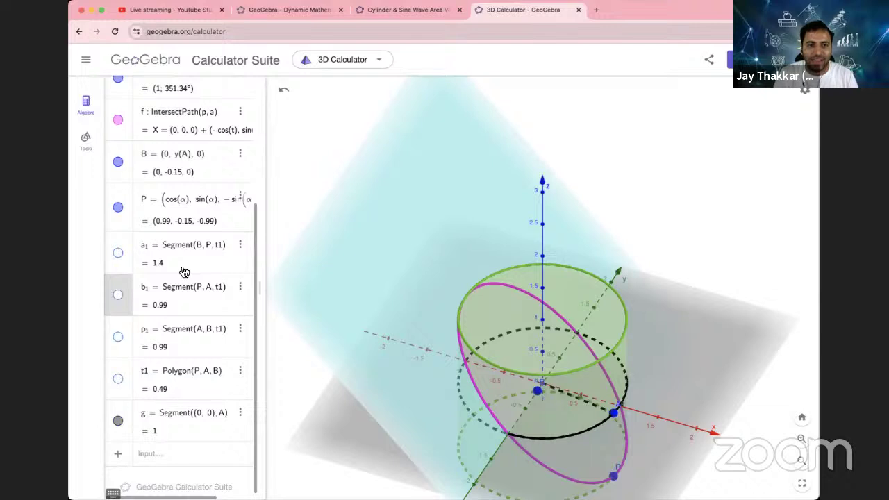
{"action": "scroll", "coordinate": [240, 231], "scroll_direction": "up", "scroll_amount": 3}
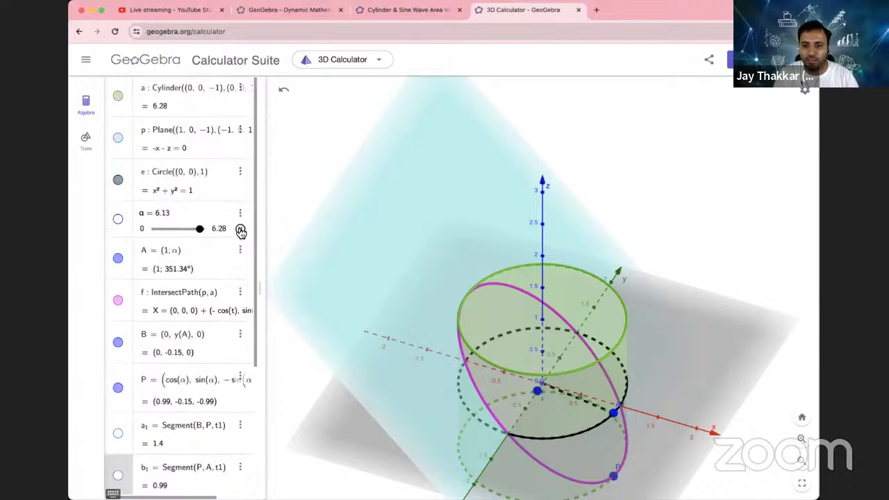
{"action": "left_click", "coordinate": [240, 230]}
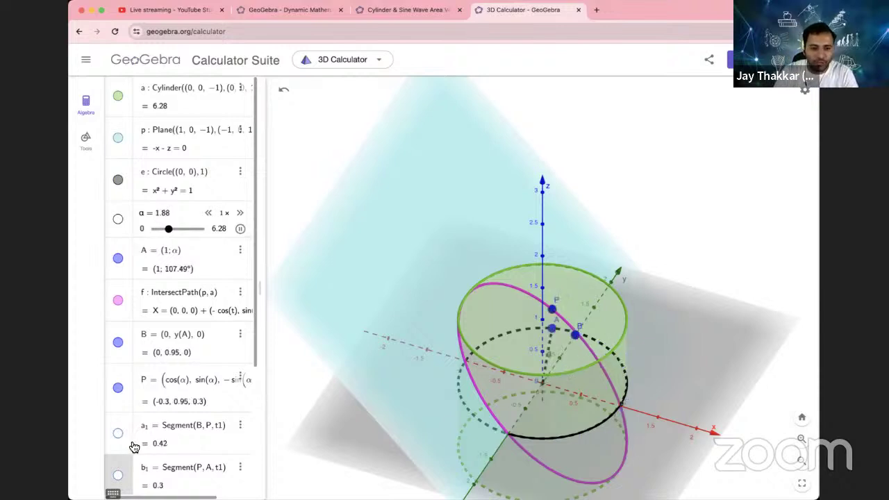
Step: Show segment AB again beside the radius OA while α keeps animating
{"action": "scroll", "coordinate": [139, 463], "scroll_direction": "down", "scroll_amount": 1}
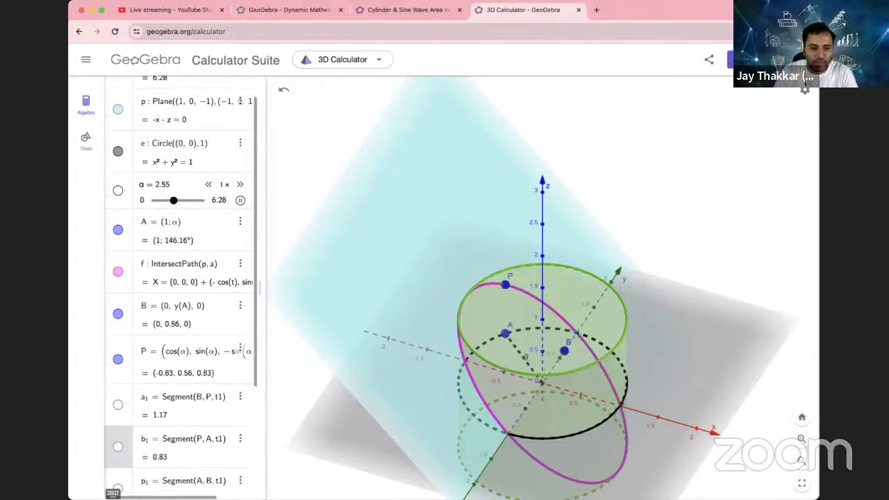
{"action": "left_click", "coordinate": [116, 490]}
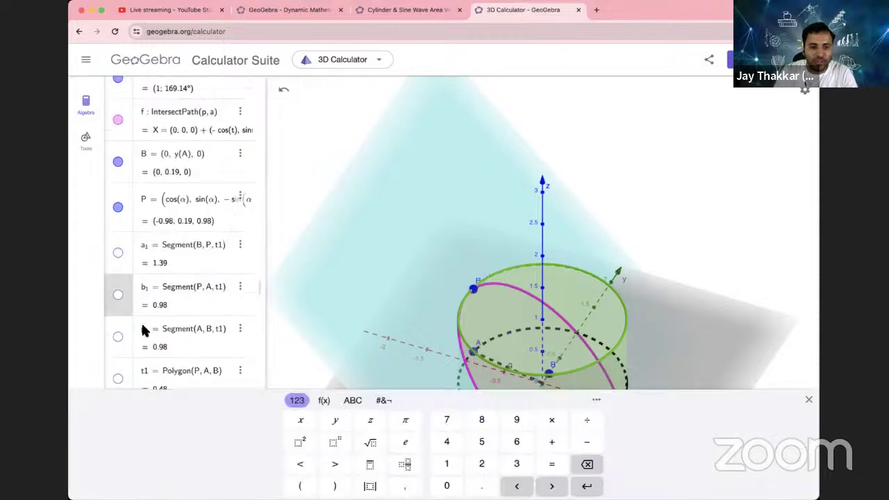
{"action": "scroll", "coordinate": [145, 331], "scroll_direction": "down", "scroll_amount": 3}
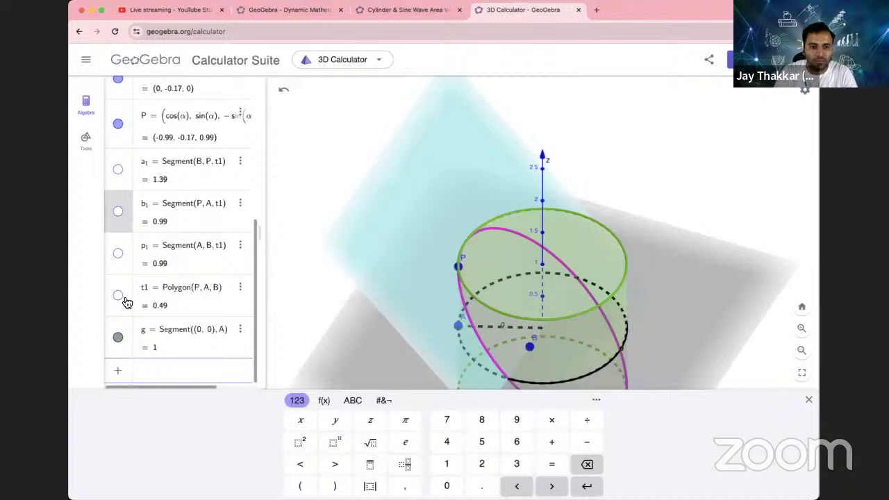
{"action": "left_click", "coordinate": [118, 262]}
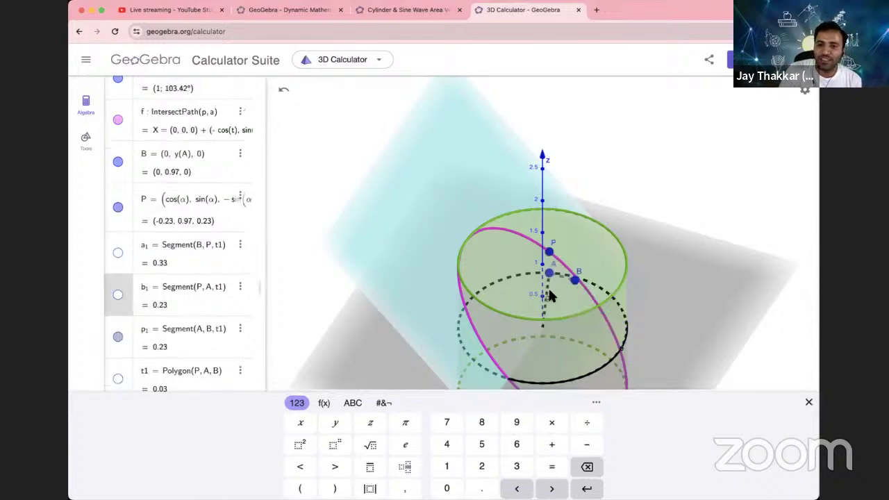
{"action": "left_click", "coordinate": [587, 285]}
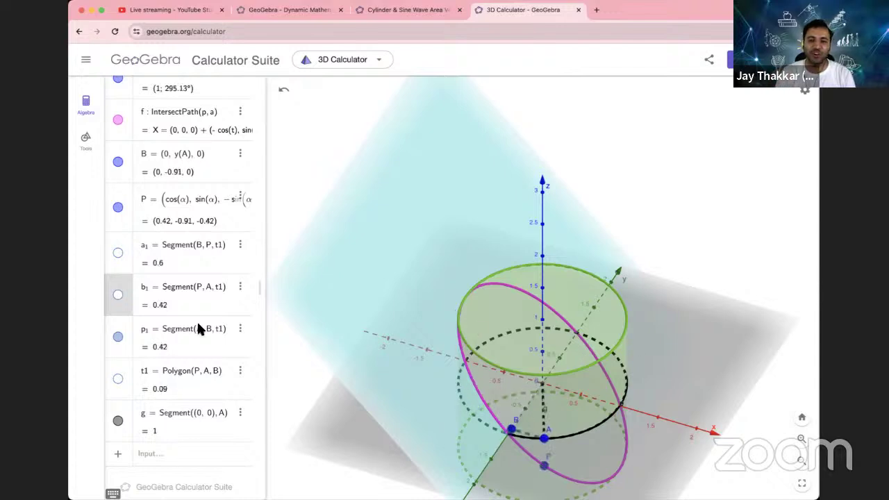
Step: Show segment BP, leave segments OA, AB and PA hidden, and stop the α animation
{"action": "left_click", "coordinate": [118, 295]}
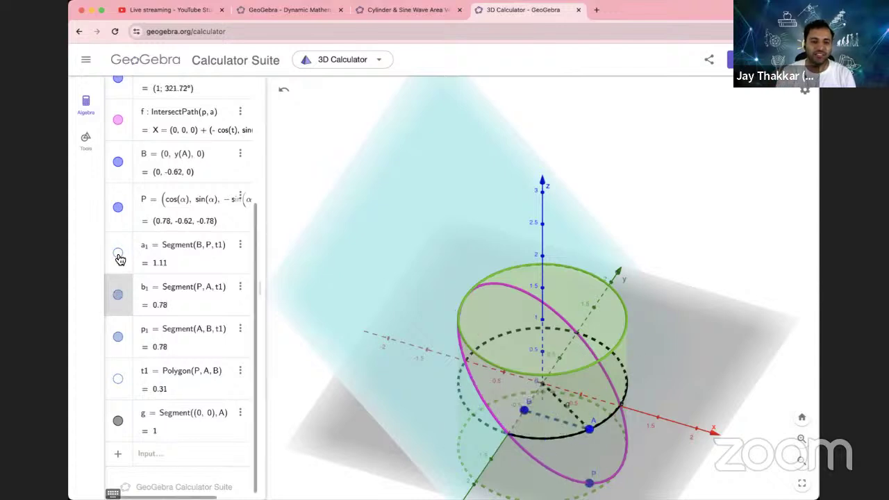
{"action": "left_click", "coordinate": [118, 421]}
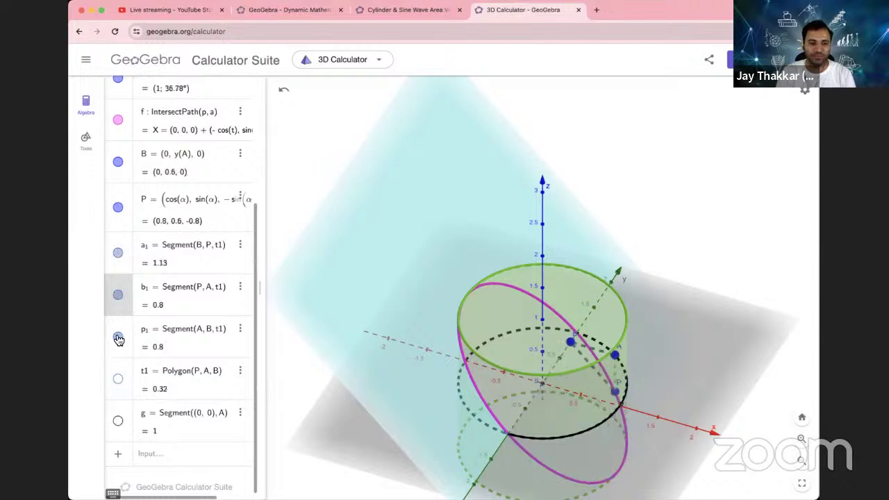
{"action": "left_click", "coordinate": [118, 295]}
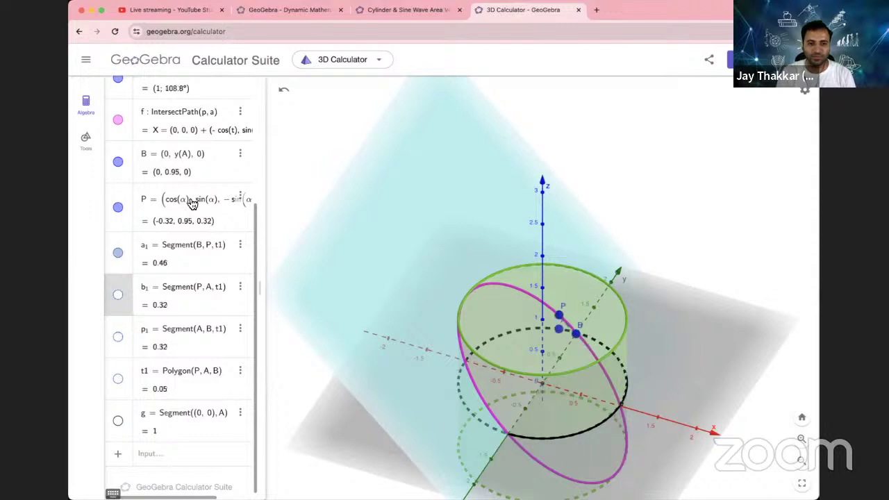
{"action": "scroll", "coordinate": [242, 229], "scroll_direction": "up", "scroll_amount": 3}
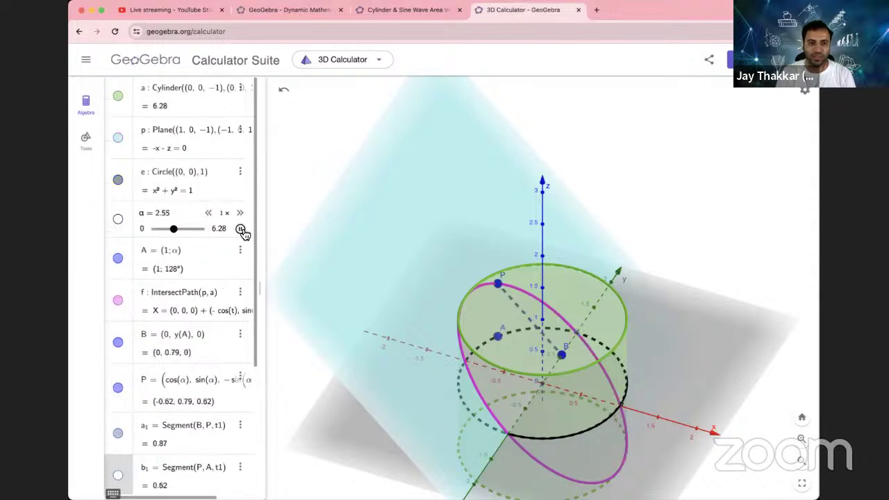
{"action": "left_click", "coordinate": [240, 229]}
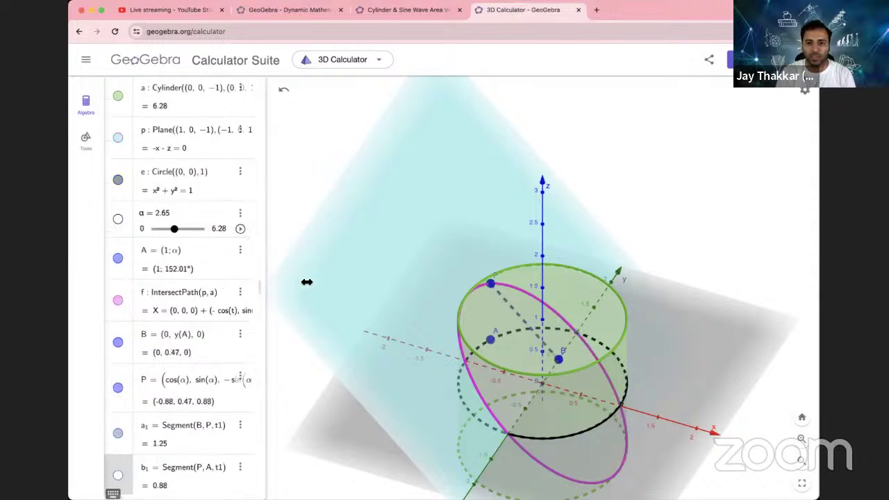
Step: Widen the algebra list so the definitions fit and set the α slider to 0
{"action": "left_click_drag", "start_coordinate": [308, 282], "coordinate": [312, 282]}
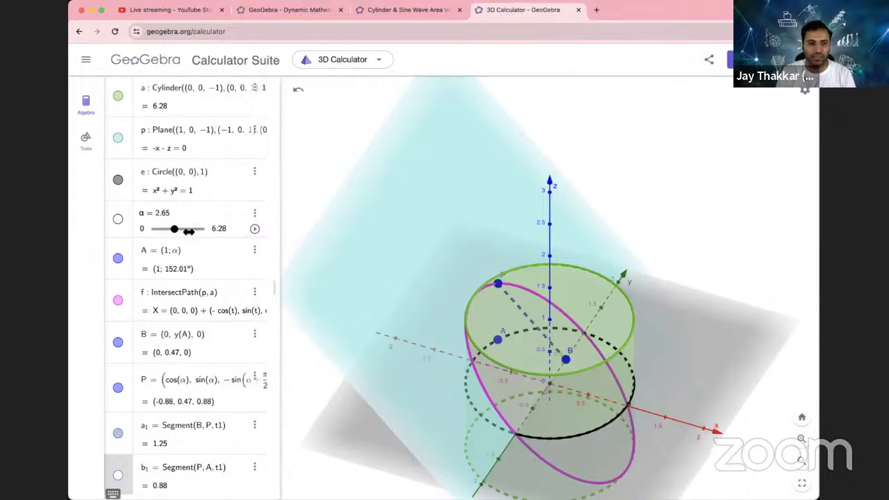
{"action": "left_click_drag", "start_coordinate": [196, 229], "coordinate": [143, 232]}
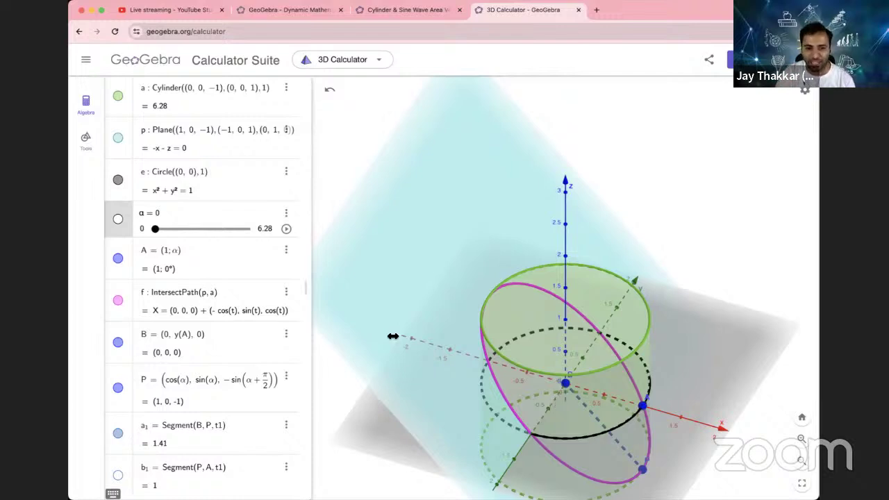
Step: Try to append the factor tan(PI/4) to the z-coordinate of point P, and undo the edit
{"action": "left_click", "coordinate": [276, 386]}
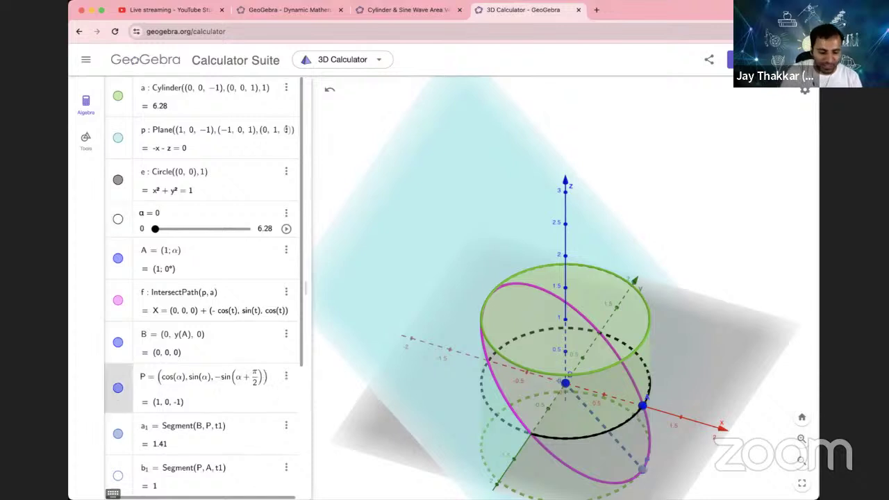
{"action": "type", "text": "*"}
{"action": "type", "text": "t"}
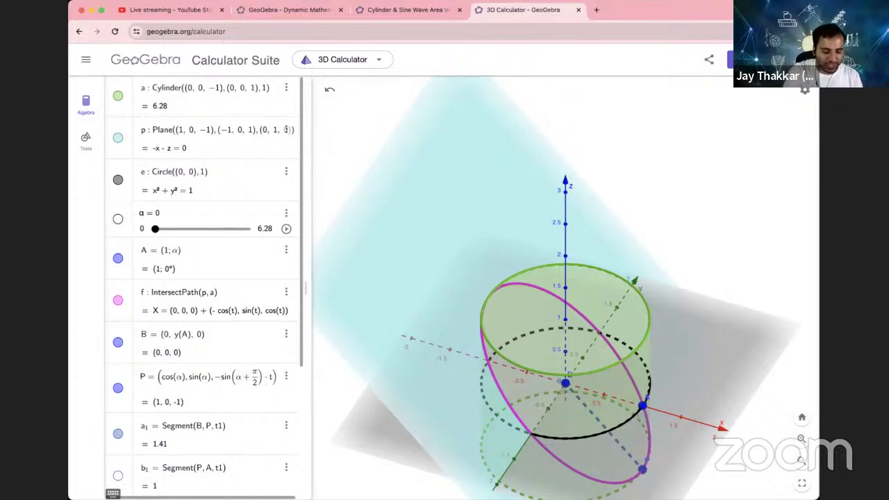
{"action": "type", "text": "an"}
{"action": "key", "text": "Return"}
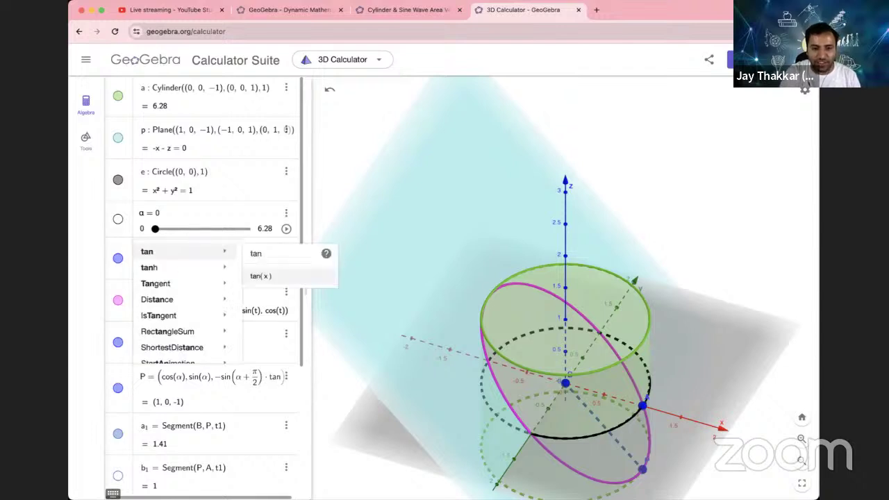
{"action": "key", "text": "Return"}
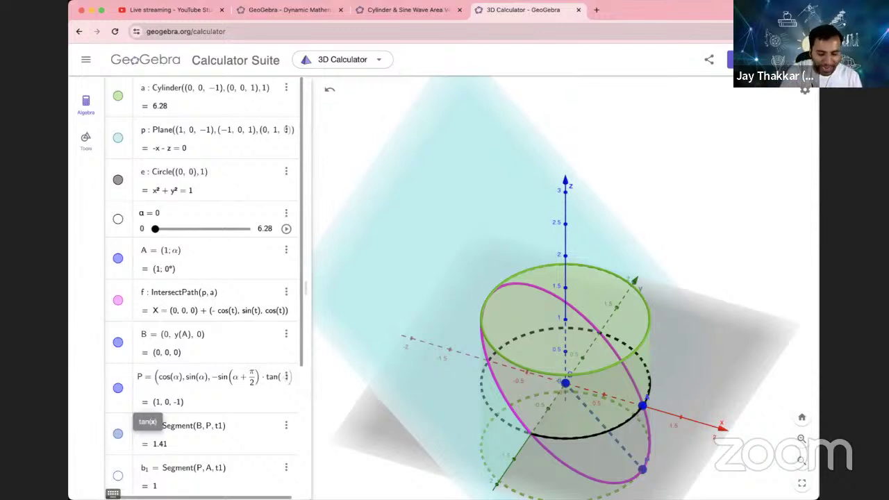
{"action": "type", "text": "PI/"}
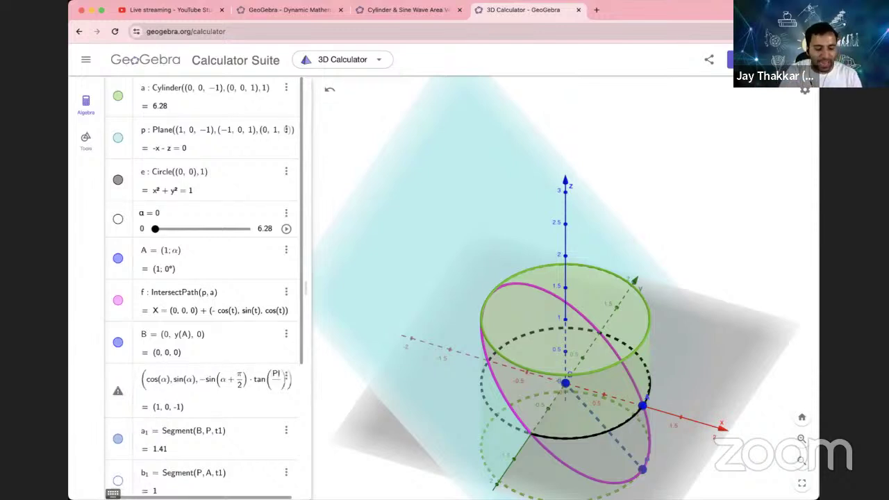
{"action": "type", "text": "4"}
{"action": "key", "text": "Return"}
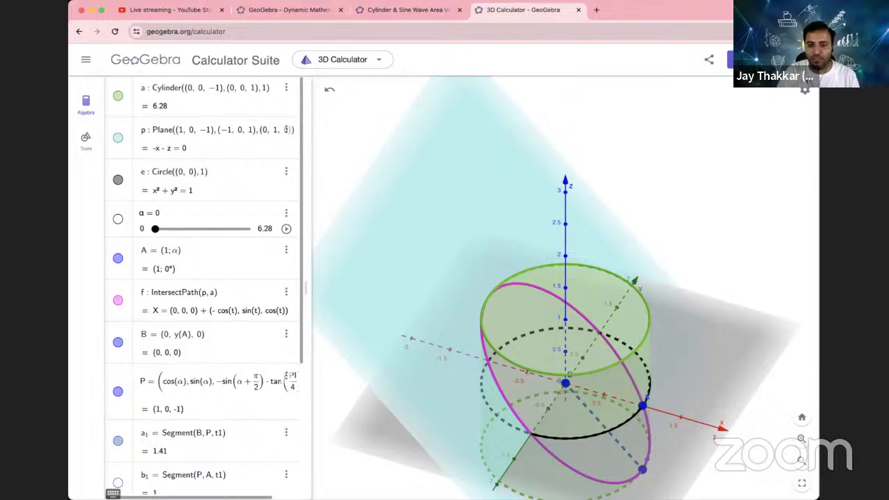
{"action": "left_click", "coordinate": [222, 436]}
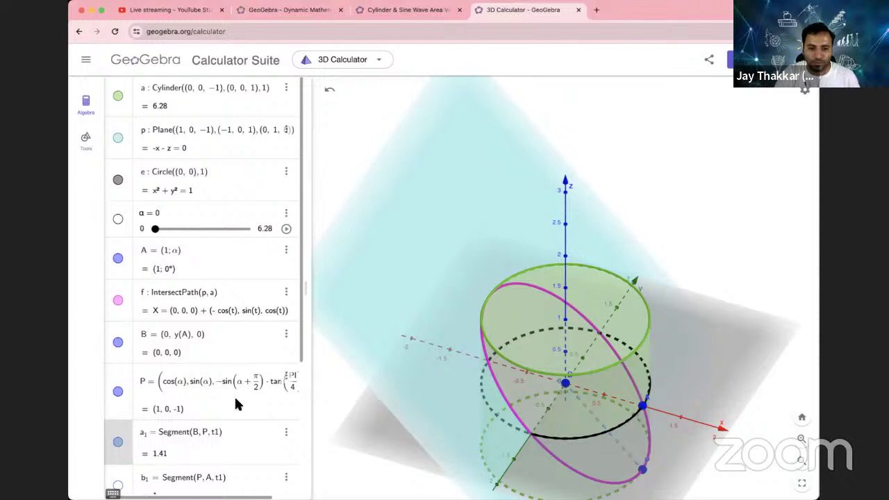
{"action": "key", "text": "super+z"}
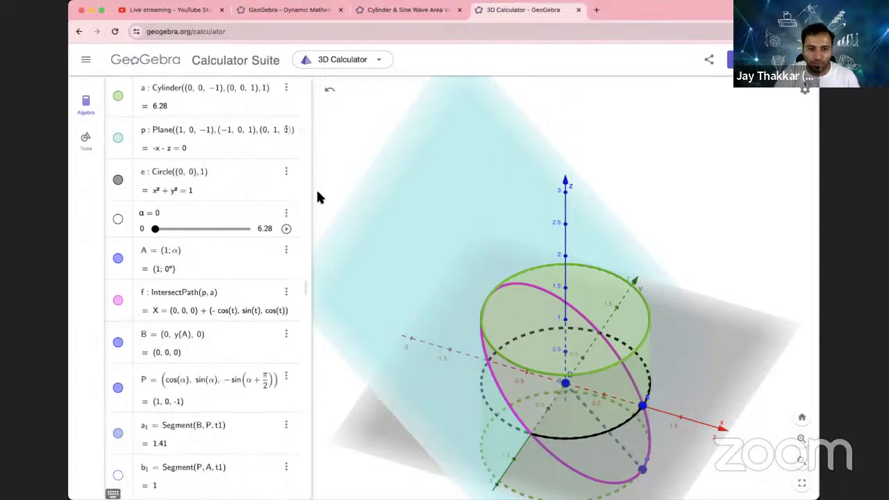
Step: Retry multiplying P's z-coordinate −sin(α + π/2) by tan(PI/4), and revert P to its previous definition
{"action": "left_click", "coordinate": [276, 387]}
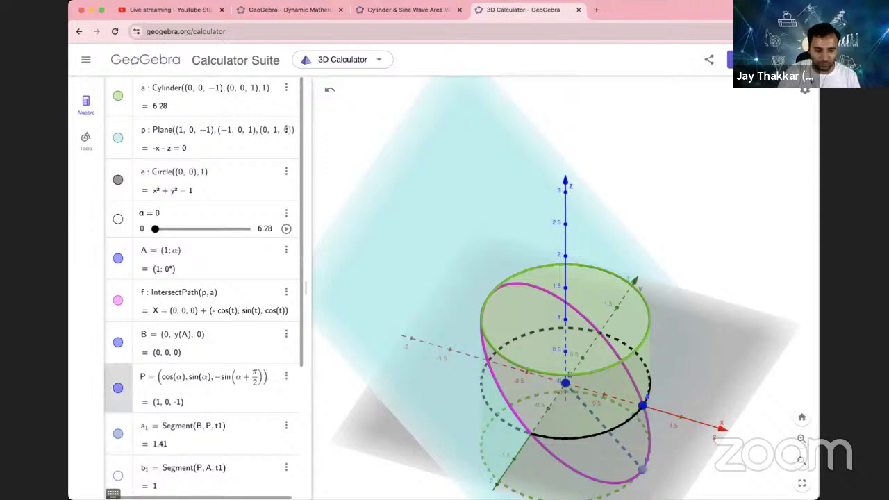
{"action": "type", "text": "*"}
{"action": "type", "text": "tan"}
{"action": "key", "text": "Return"}
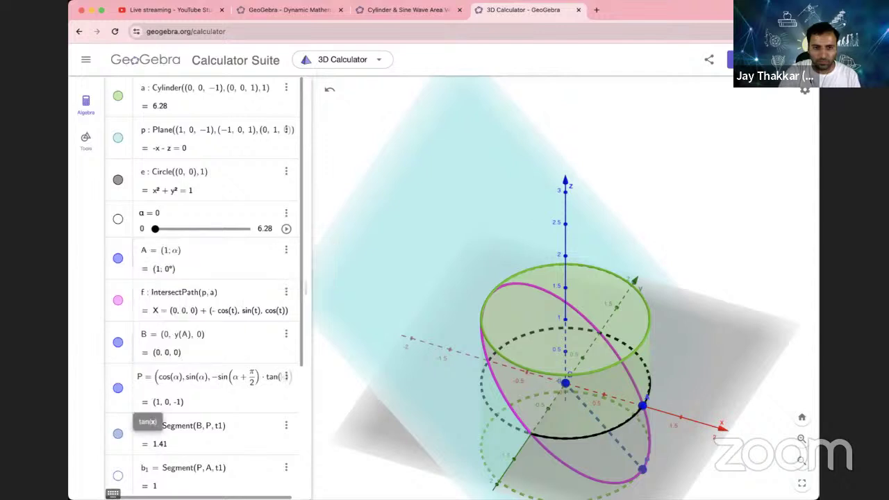
{"action": "type", "text": "PI"}
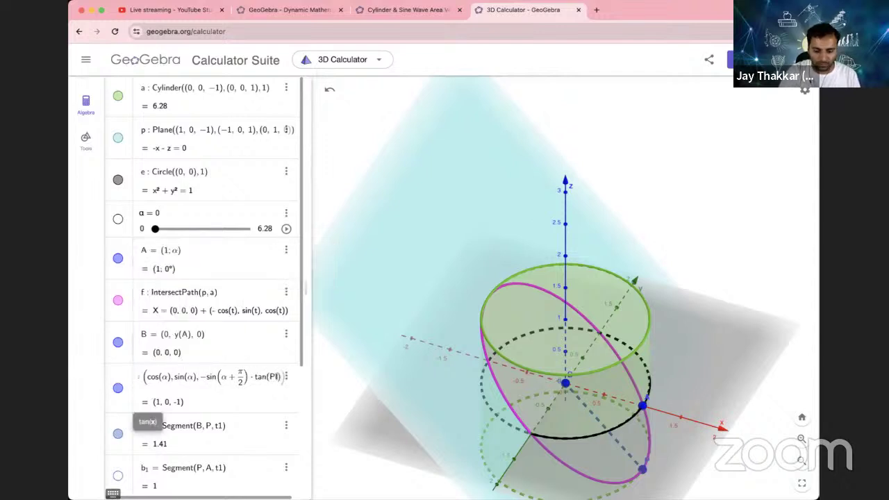
{"action": "type", "text": "/4"}
{"action": "key", "text": "Return"}
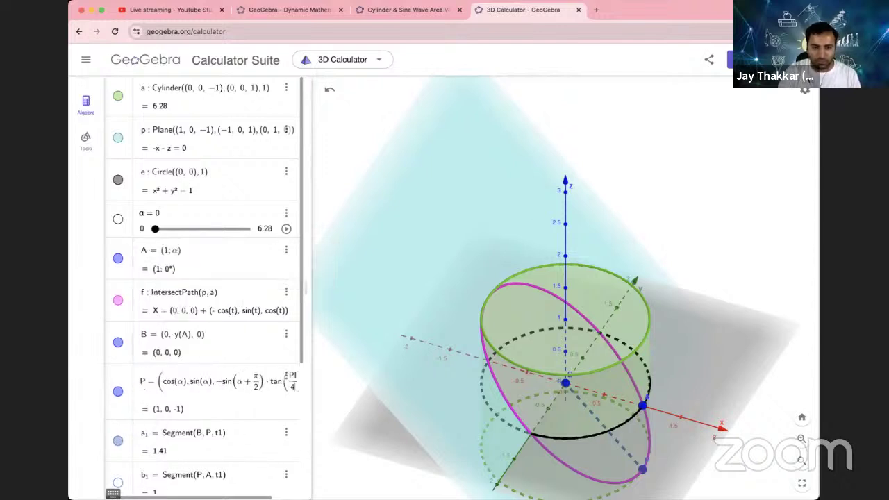
{"action": "left_click", "coordinate": [275, 417]}
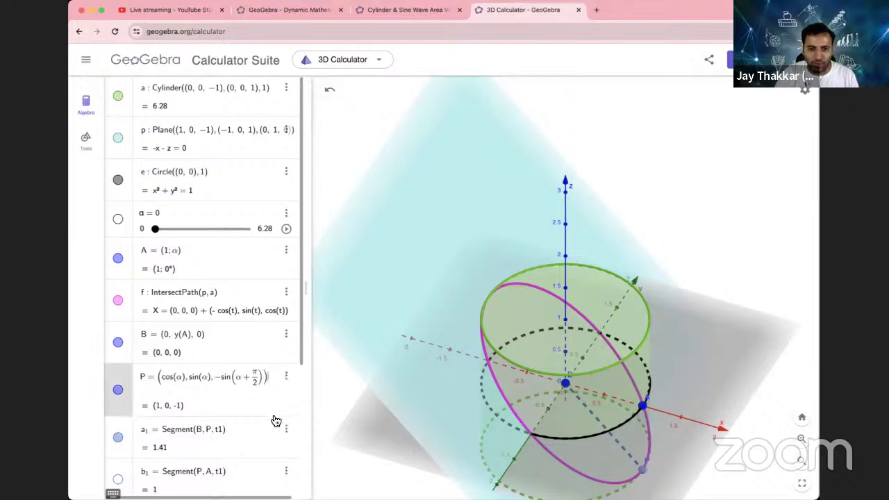
{"action": "left_click", "coordinate": [381, 230]}
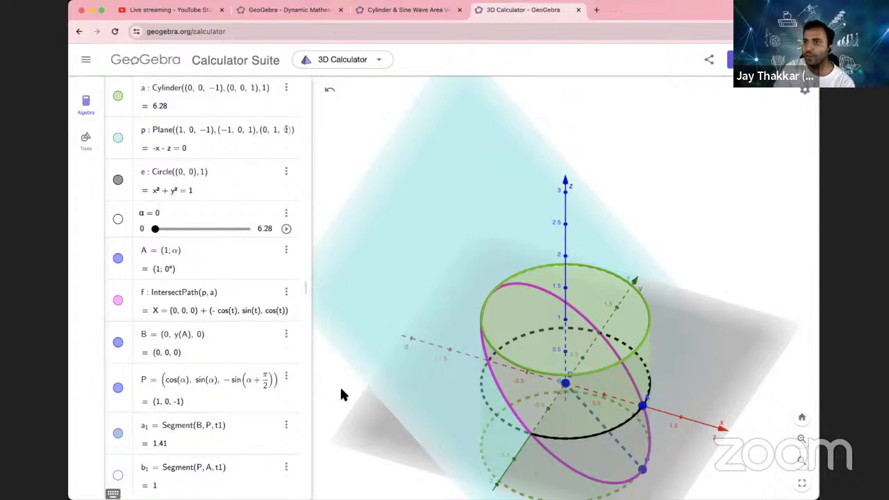
Step: Switch to the Cylinder & Sine Wave Area applet and turn off Display Trigonometry
{"action": "left_click_drag", "start_coordinate": [346, 376], "coordinate": [347, 371]}
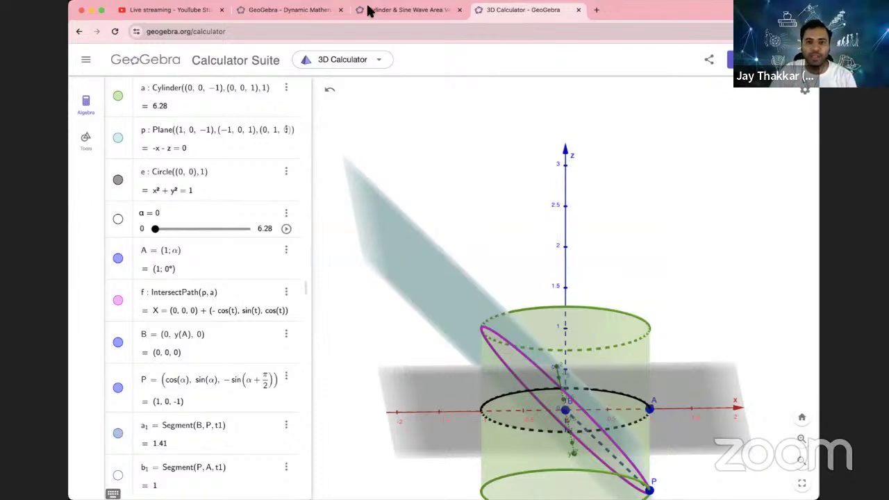
{"action": "key", "text": "ctrl+shift+Tab"}
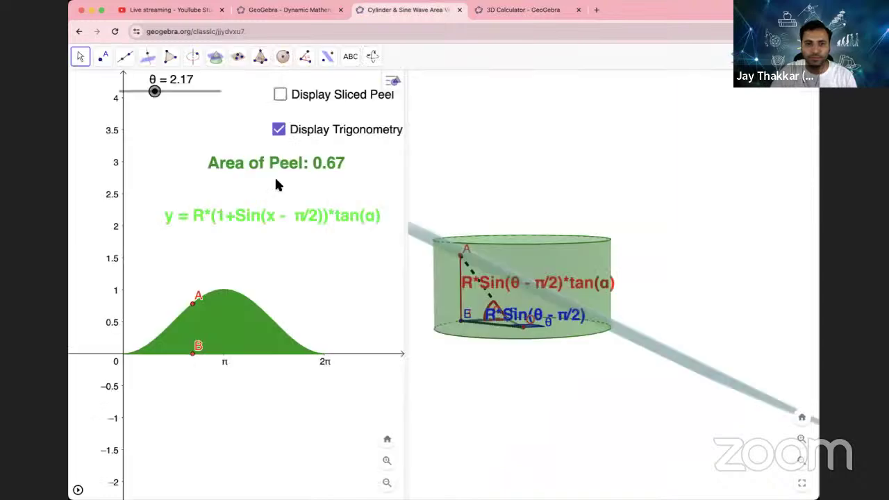
{"action": "left_click", "coordinate": [279, 130]}
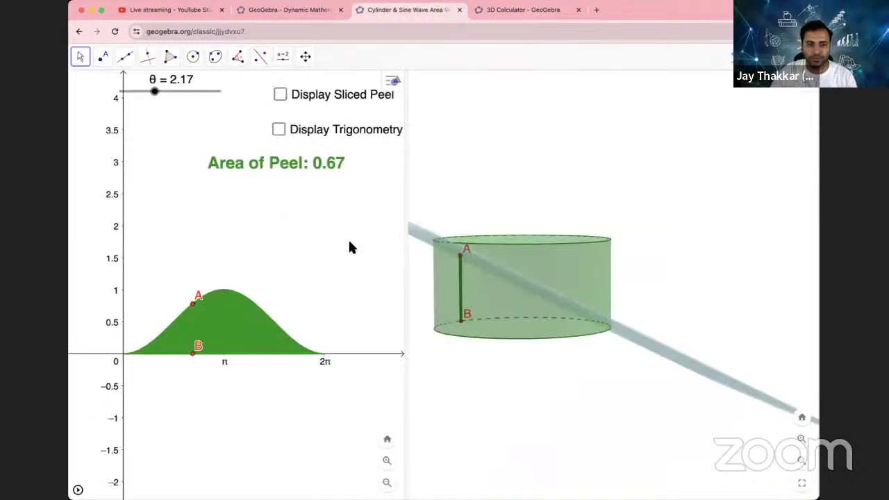
Step: Start the animation of the θ slider to trace segment AB on the graph and the cylinder
{"action": "scroll", "coordinate": [350, 248], "scroll_direction": "down", "scroll_amount": 2}
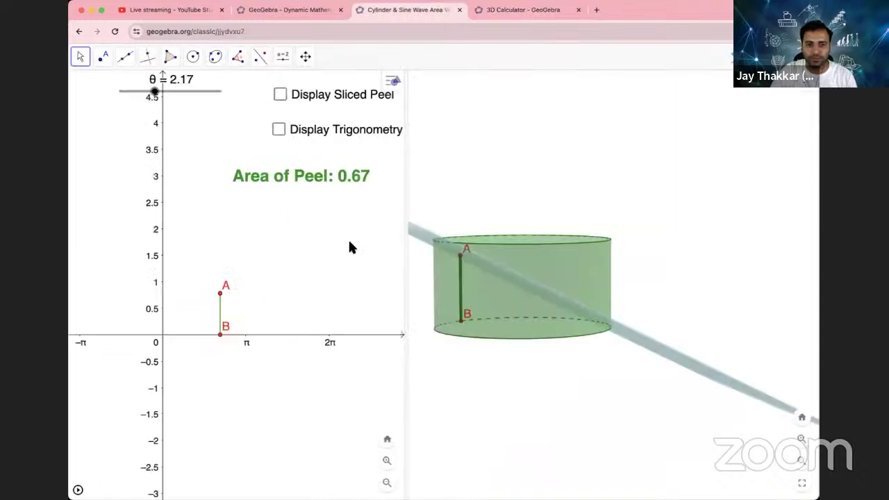
{"action": "right_click", "coordinate": [186, 91]}
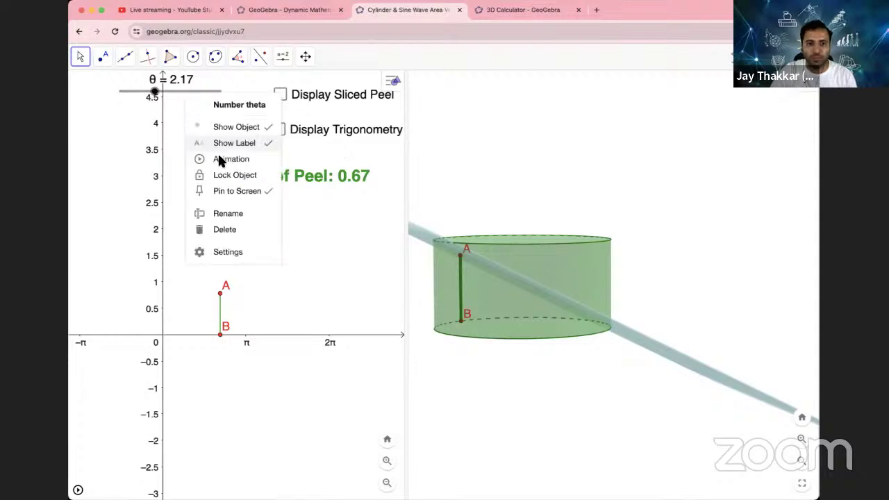
{"action": "left_click", "coordinate": [728, 243]}
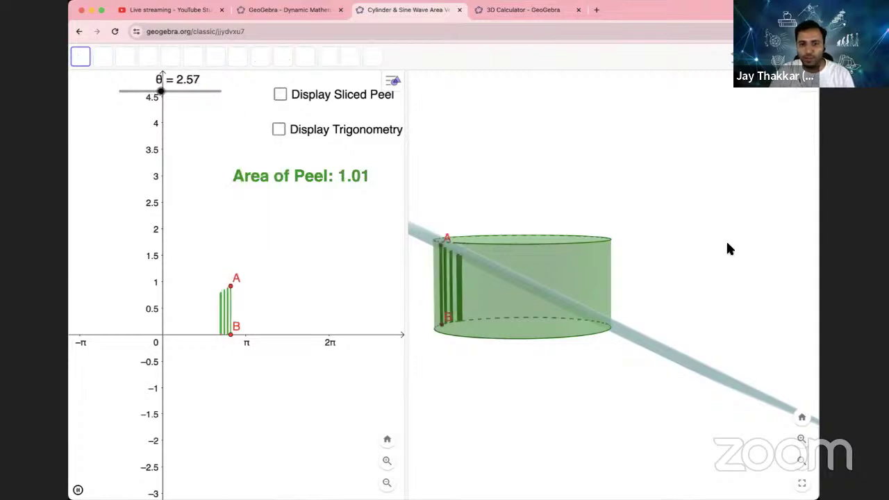